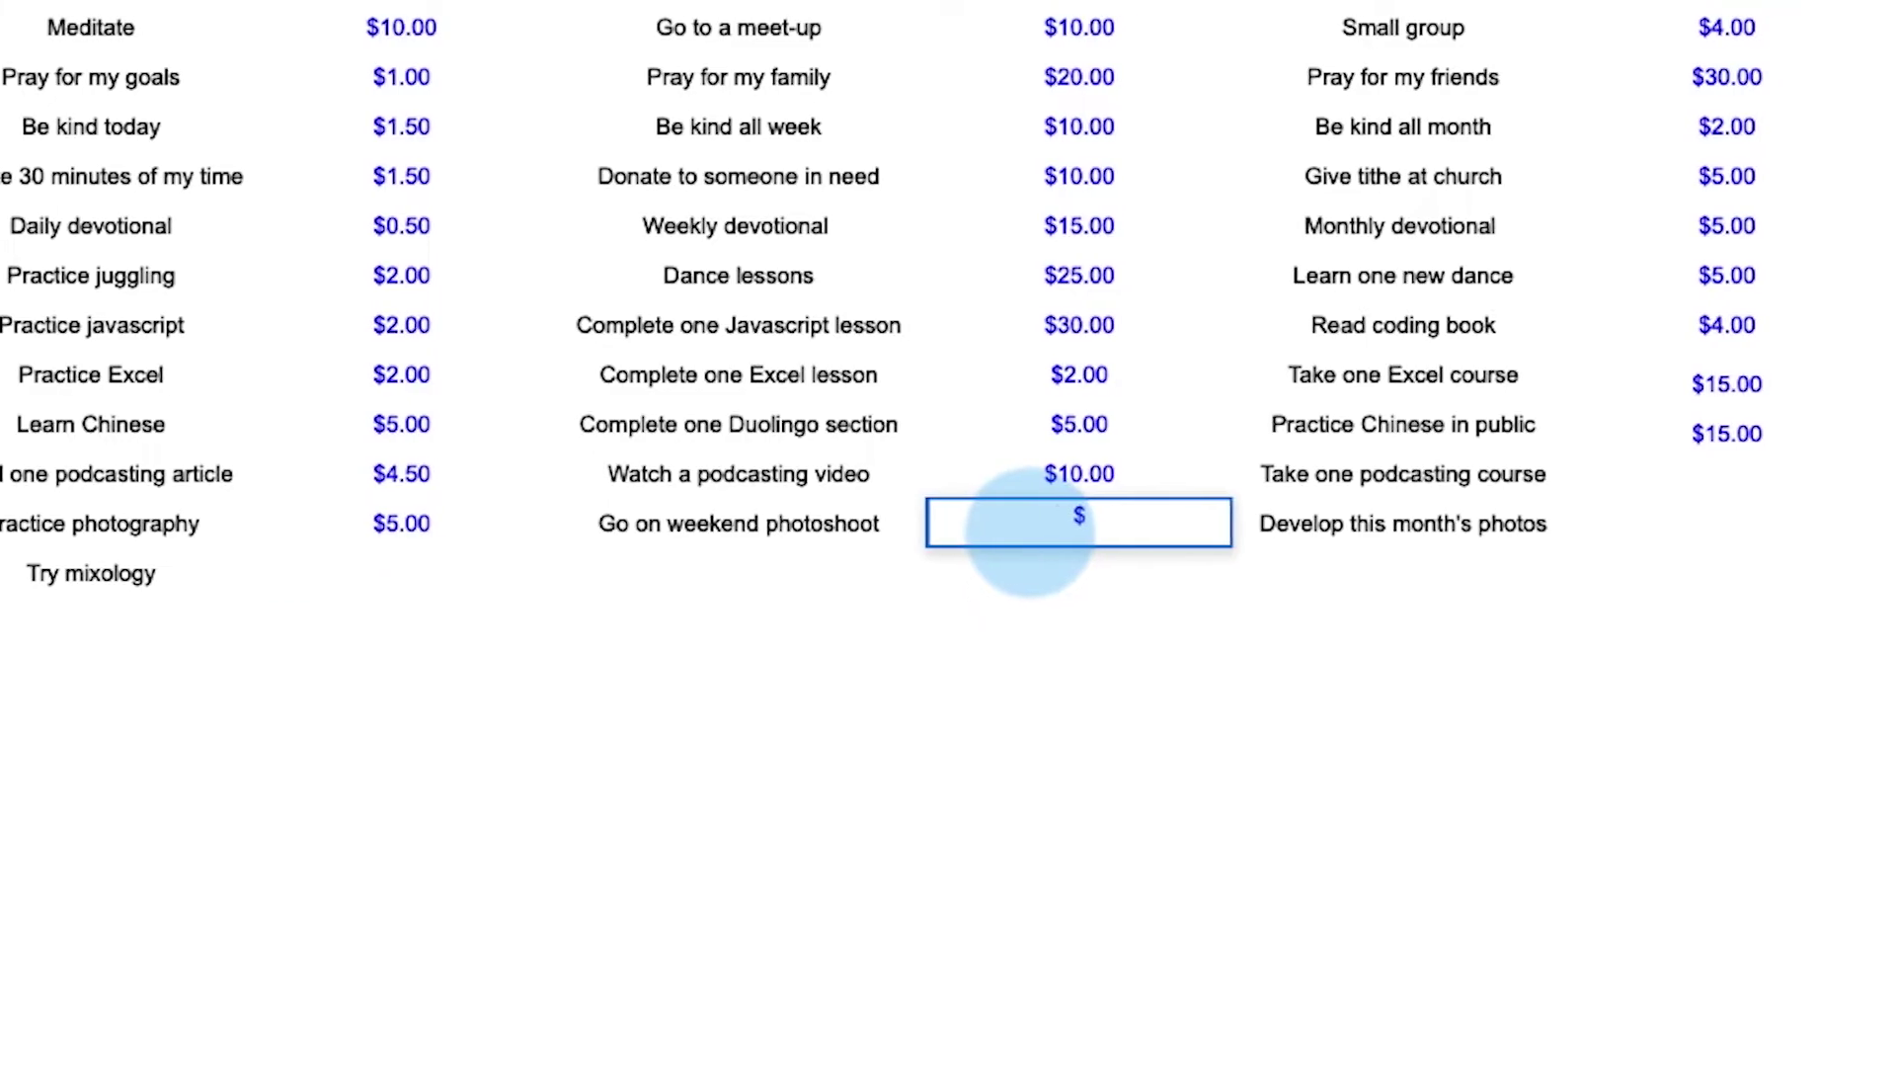
pyautogui.write('10.00')
# Enter a $10.00 reward for the weekend photoshoot and $50 for developing this month's photos
pyautogui.press('Return')
pyautogui.click(1643, 522)
pyautogui.write('$50.0')
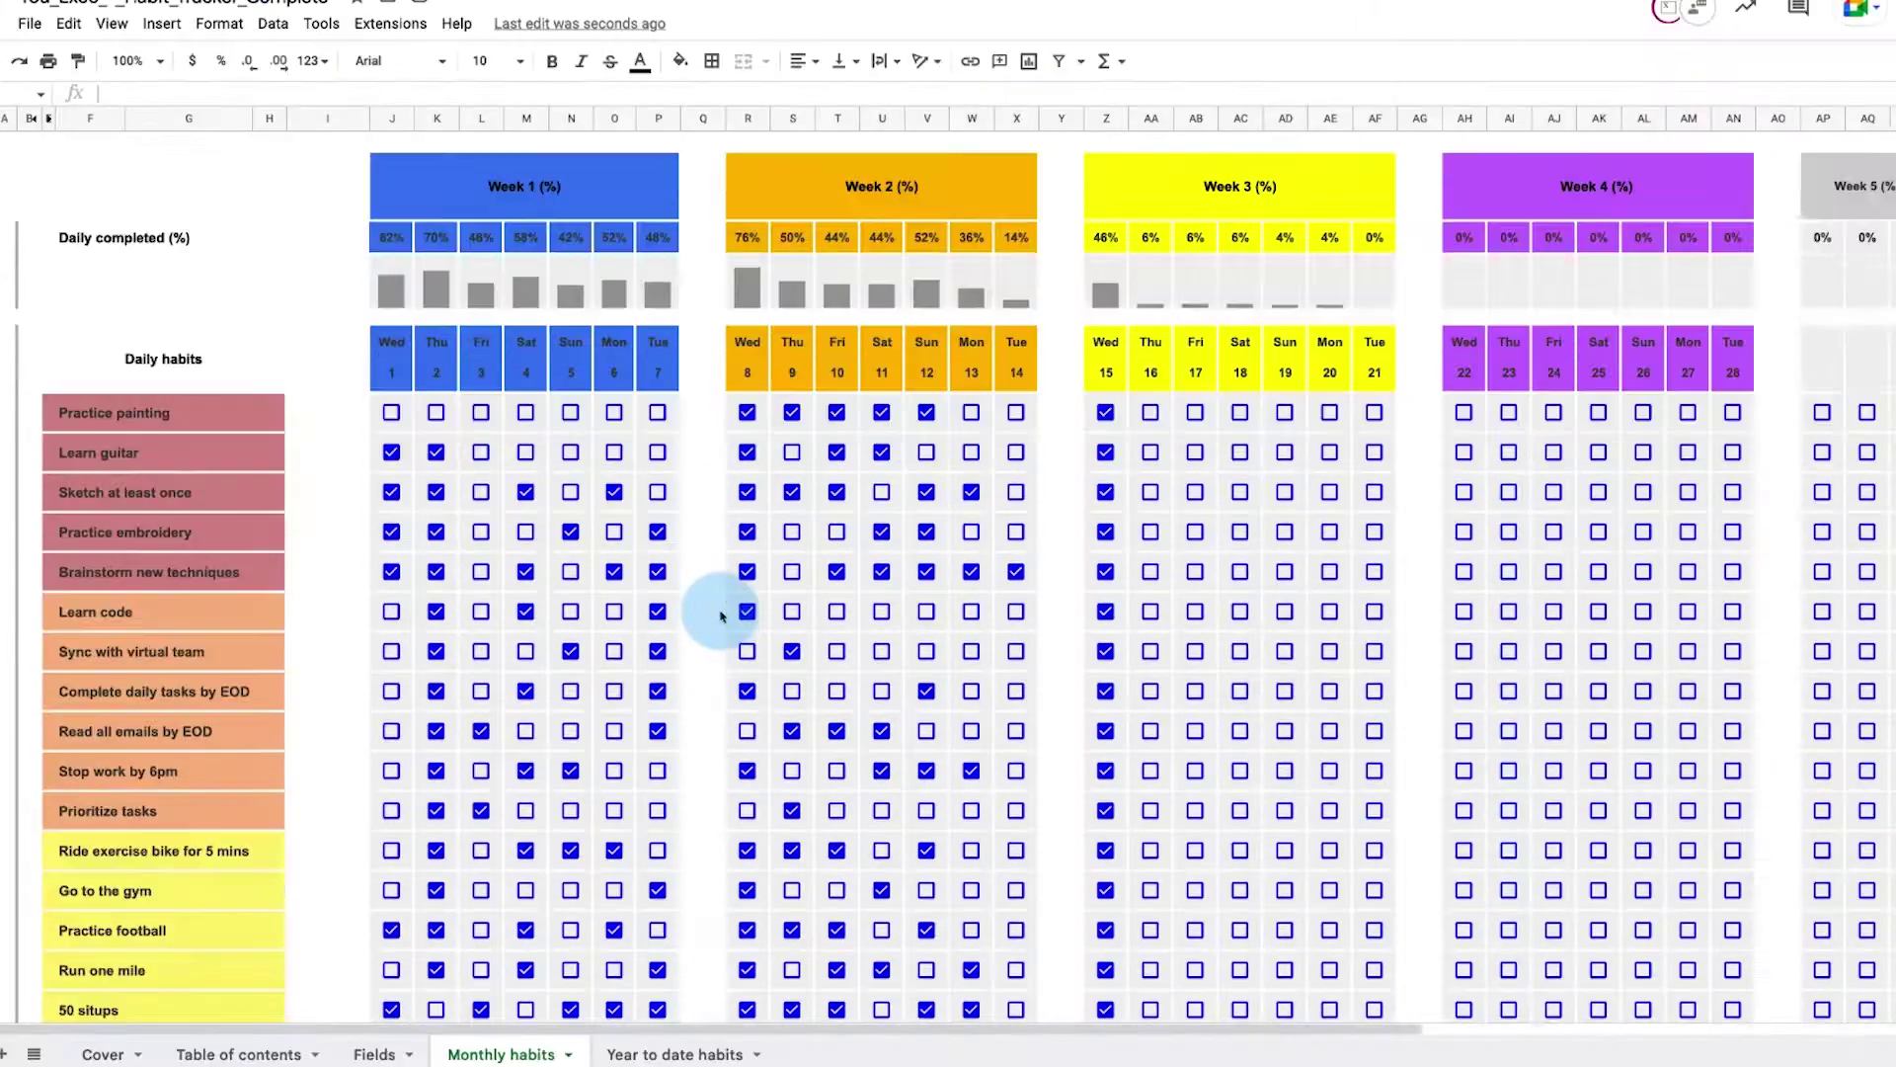
pyautogui.scroll(-5, 721, 615)
pyautogui.scroll(-5, 721, 614)
pyautogui.scroll(-2, 720, 615)
pyautogui.scroll(-3, 717, 616)
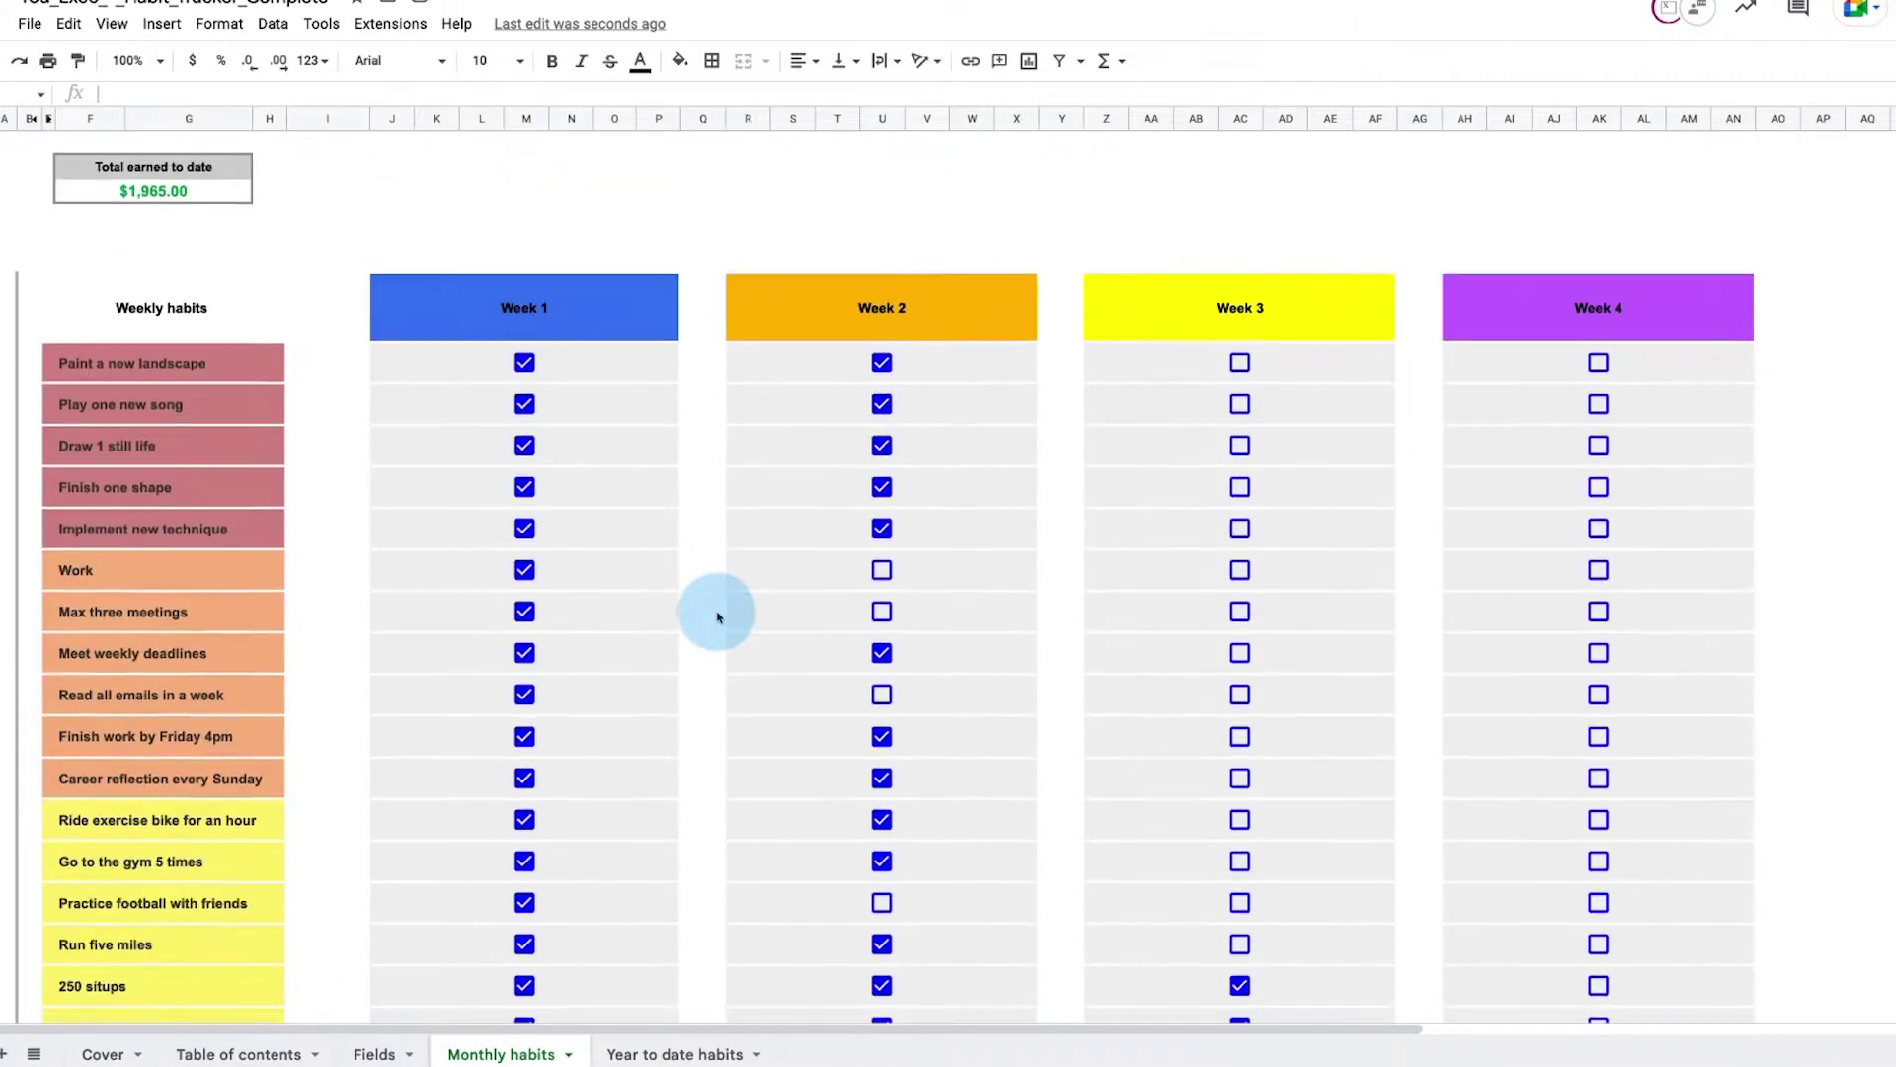
pyautogui.scroll(-4, 718, 617)
pyautogui.scroll(-5, 717, 617)
pyautogui.scroll(-5, 718, 617)
pyautogui.scroll(-4, 718, 616)
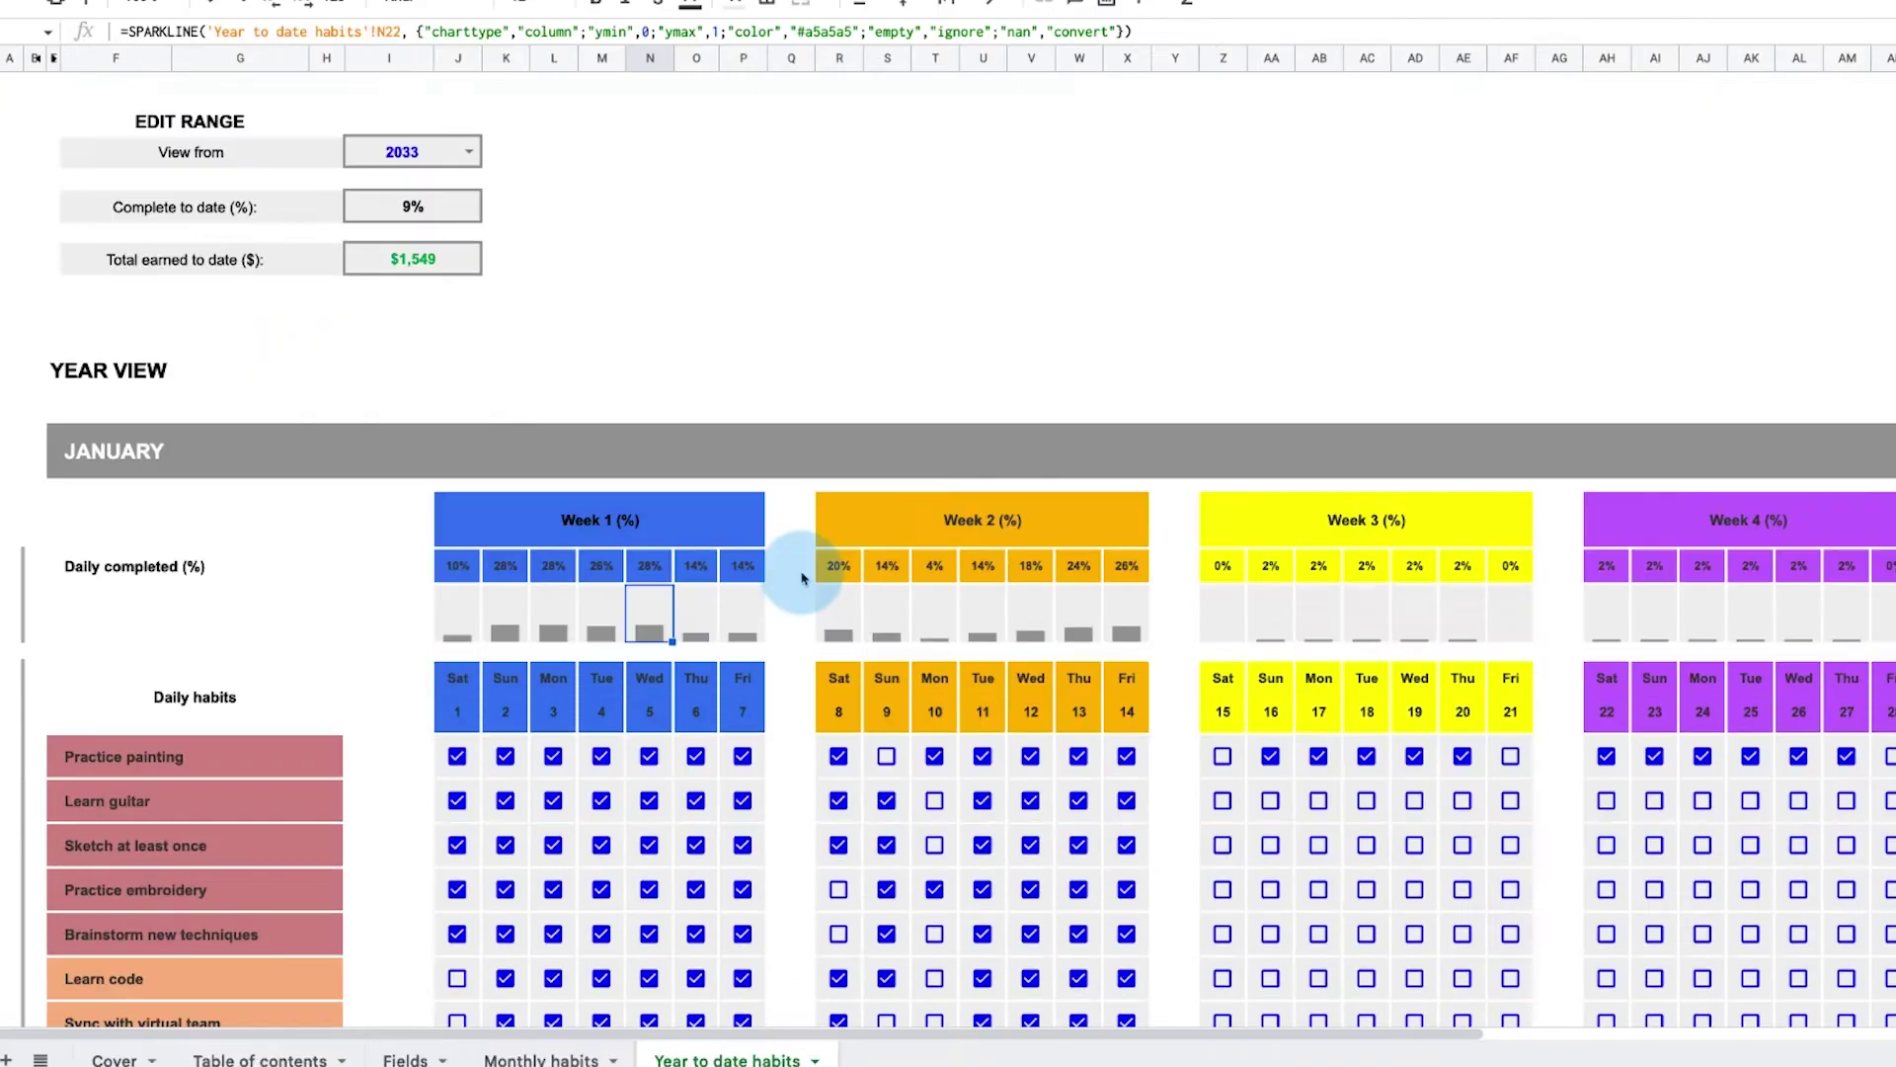
pyautogui.scroll(-5, 801, 574)
pyautogui.scroll(-5, 802, 575)
pyautogui.scroll(-5, 802, 578)
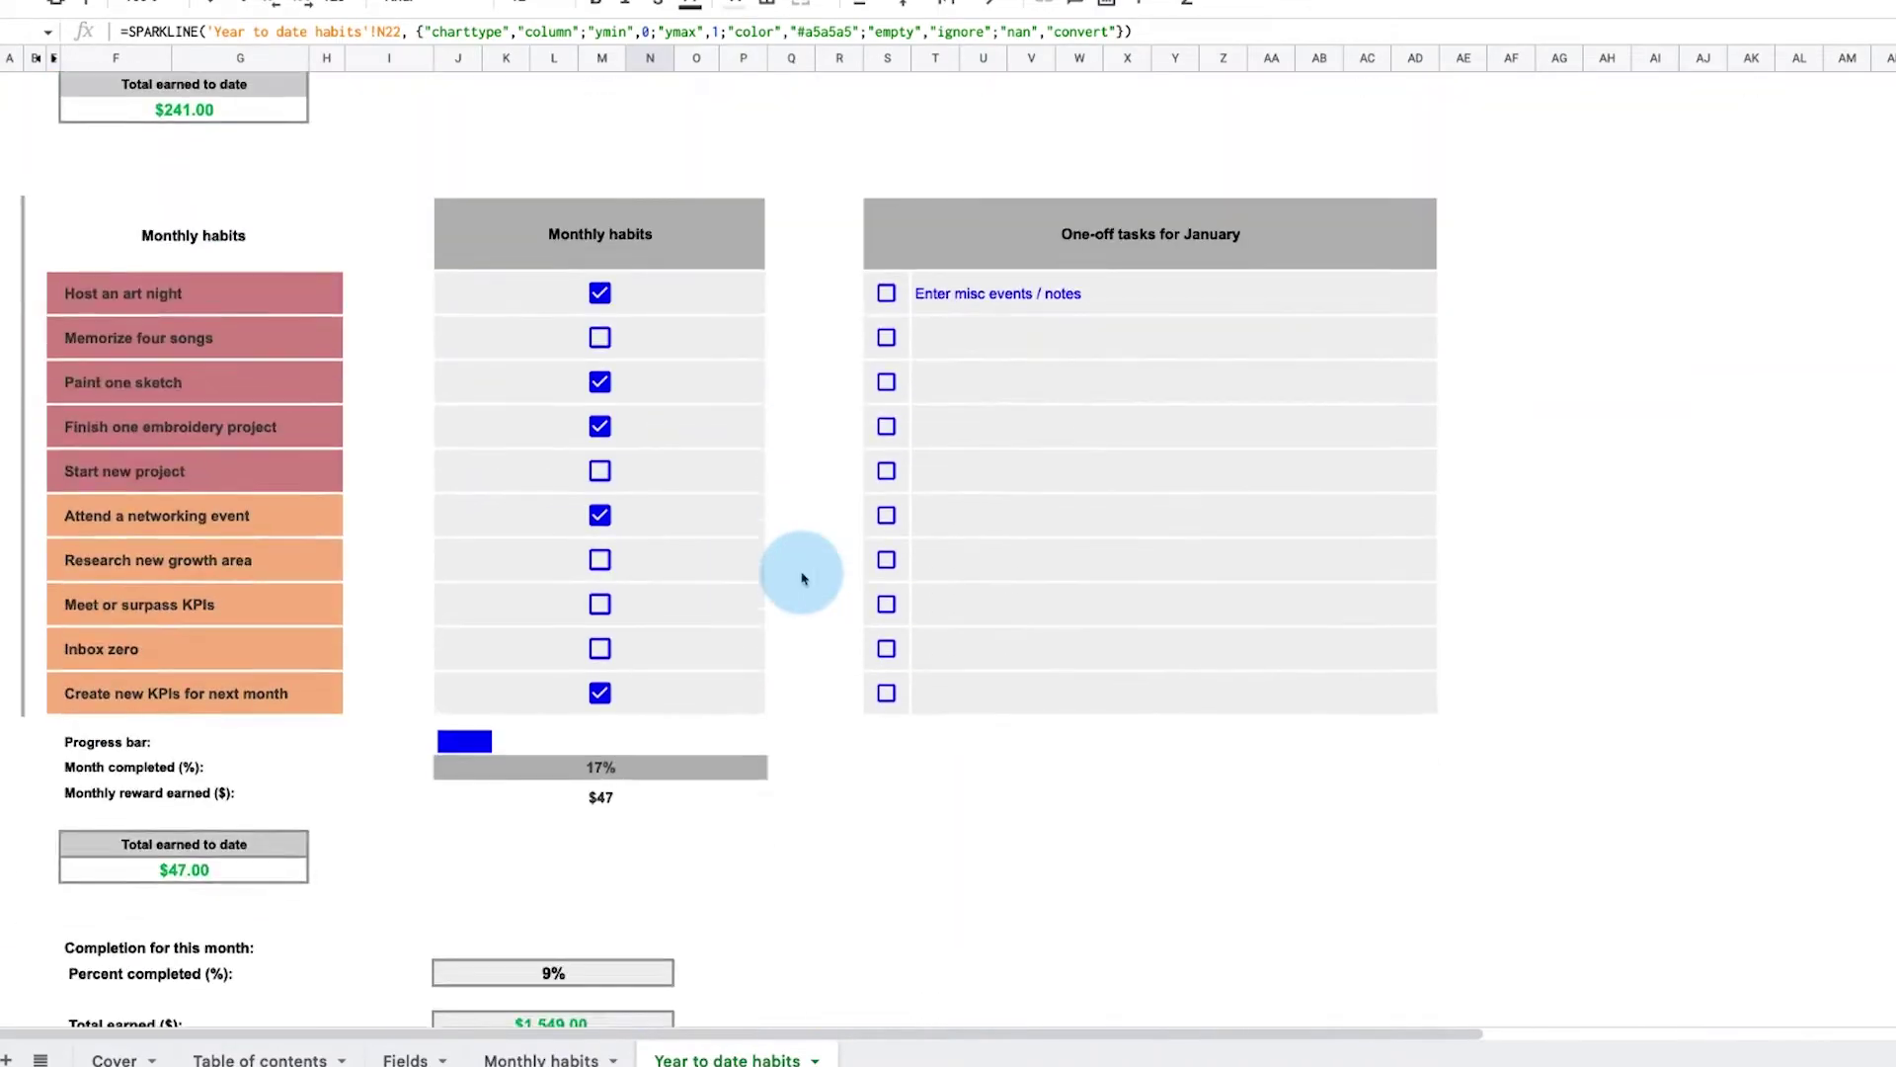
pyautogui.scroll(-5, 802, 578)
pyautogui.scroll(-2, 802, 578)
pyautogui.scroll(-5, 802, 578)
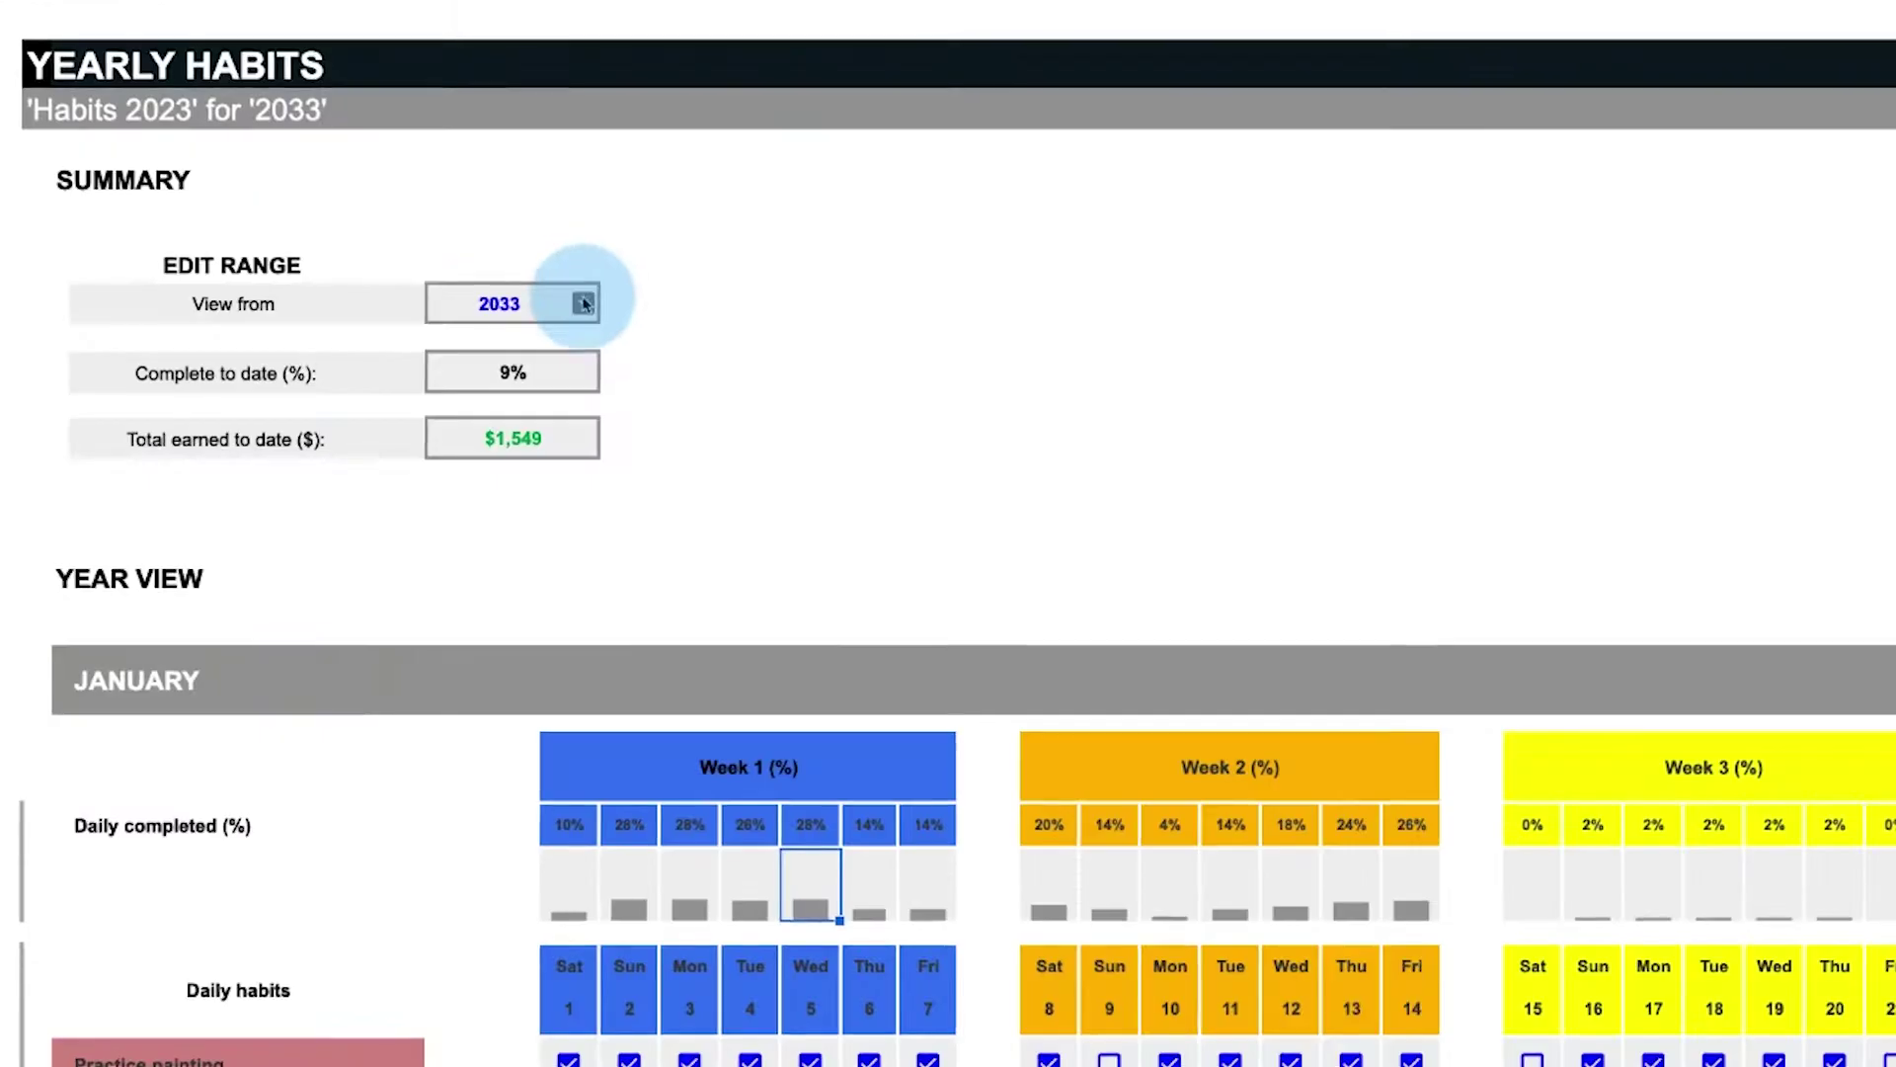
pyautogui.click(581, 304)
# Choose the starting year from the View from dropdown on Year to date habits
pyautogui.click(546, 737)
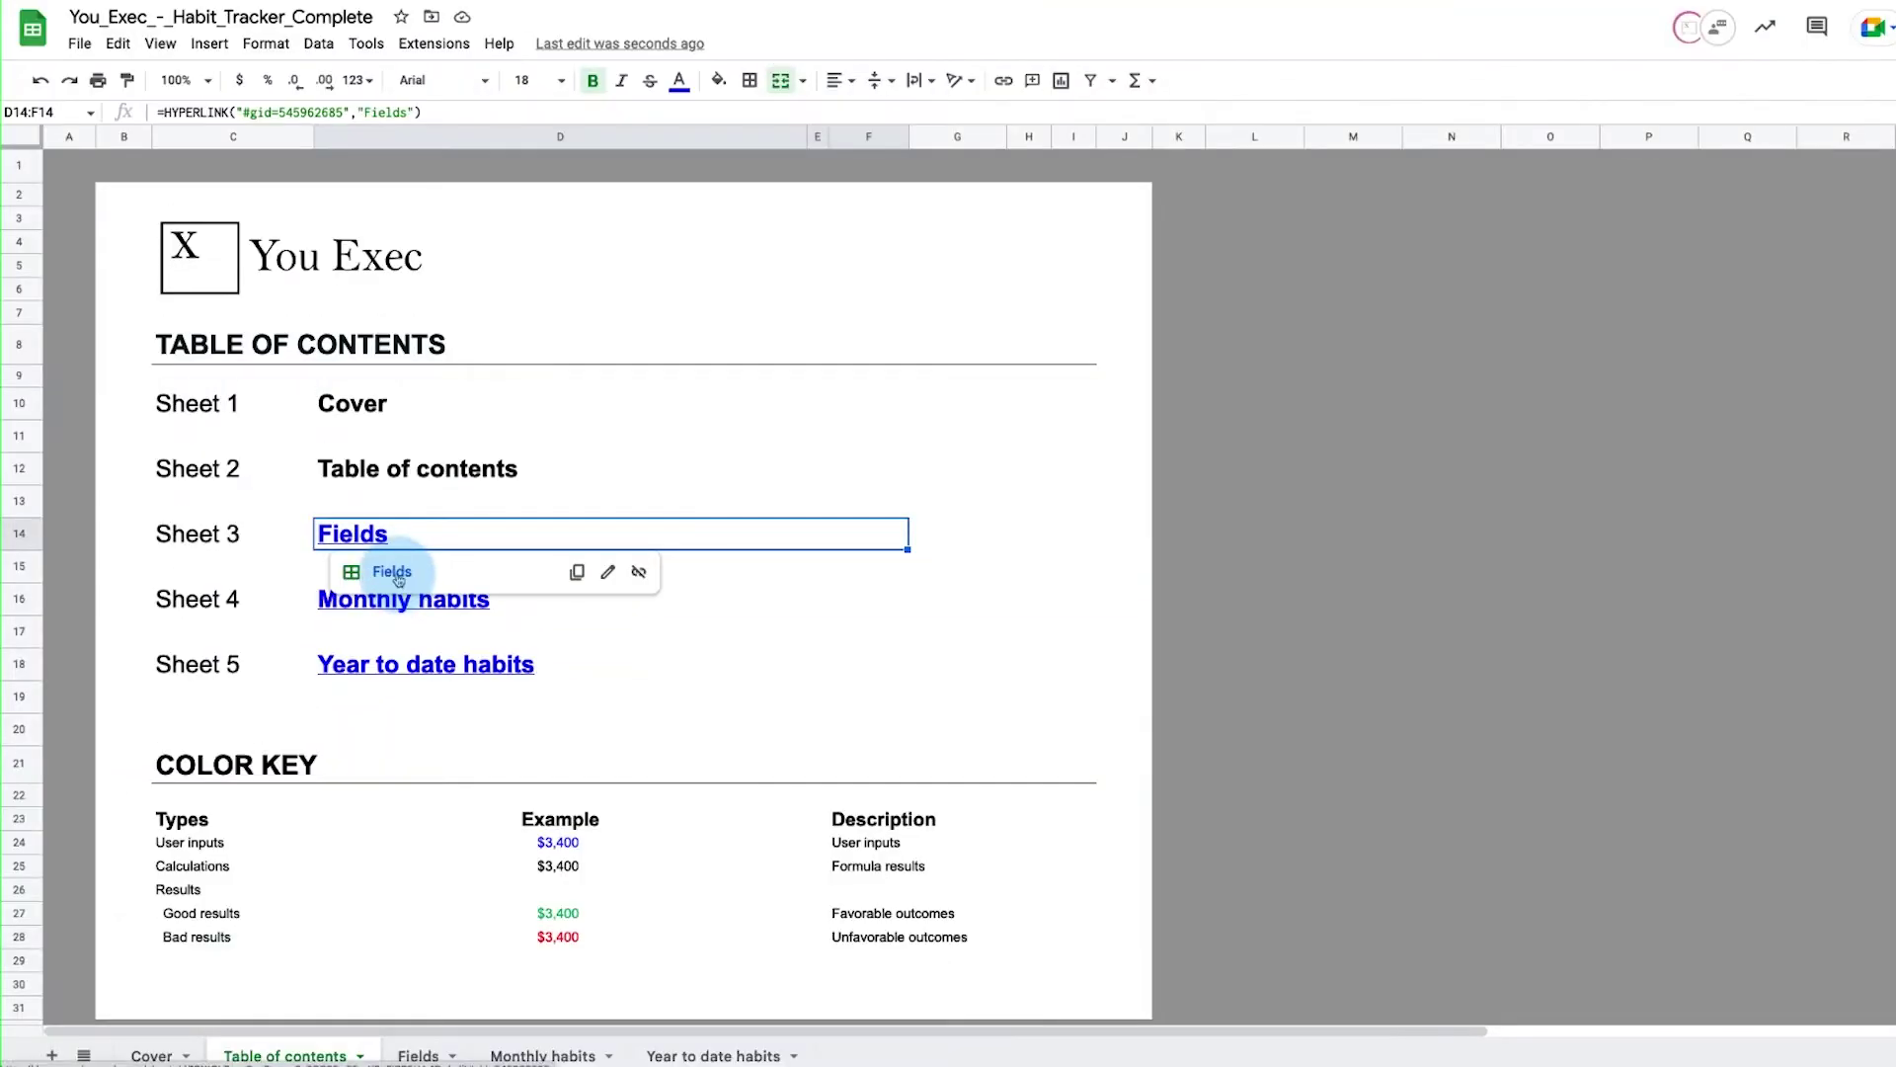
# Jump to the Fields sheet and bring up the start date's calendar picker
pyautogui.click(393, 574)
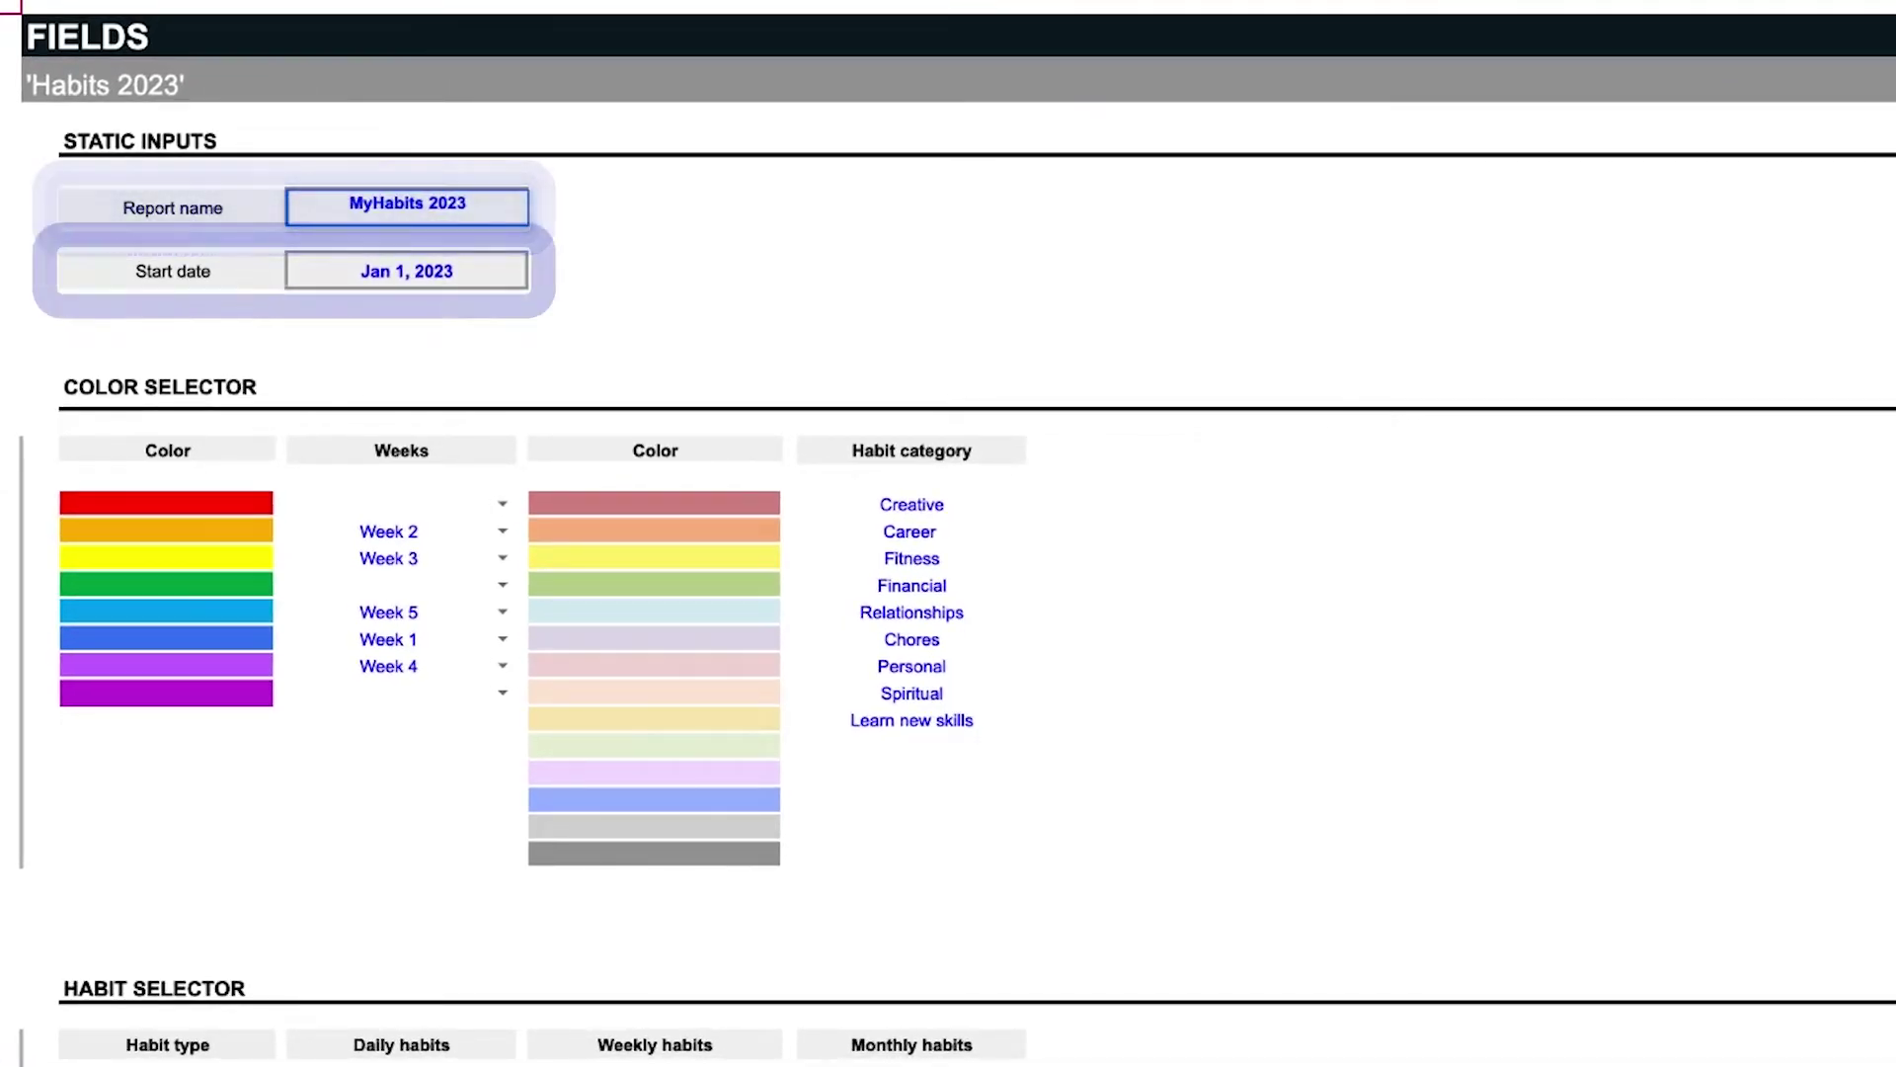
pyautogui.doubleClick(429, 278)
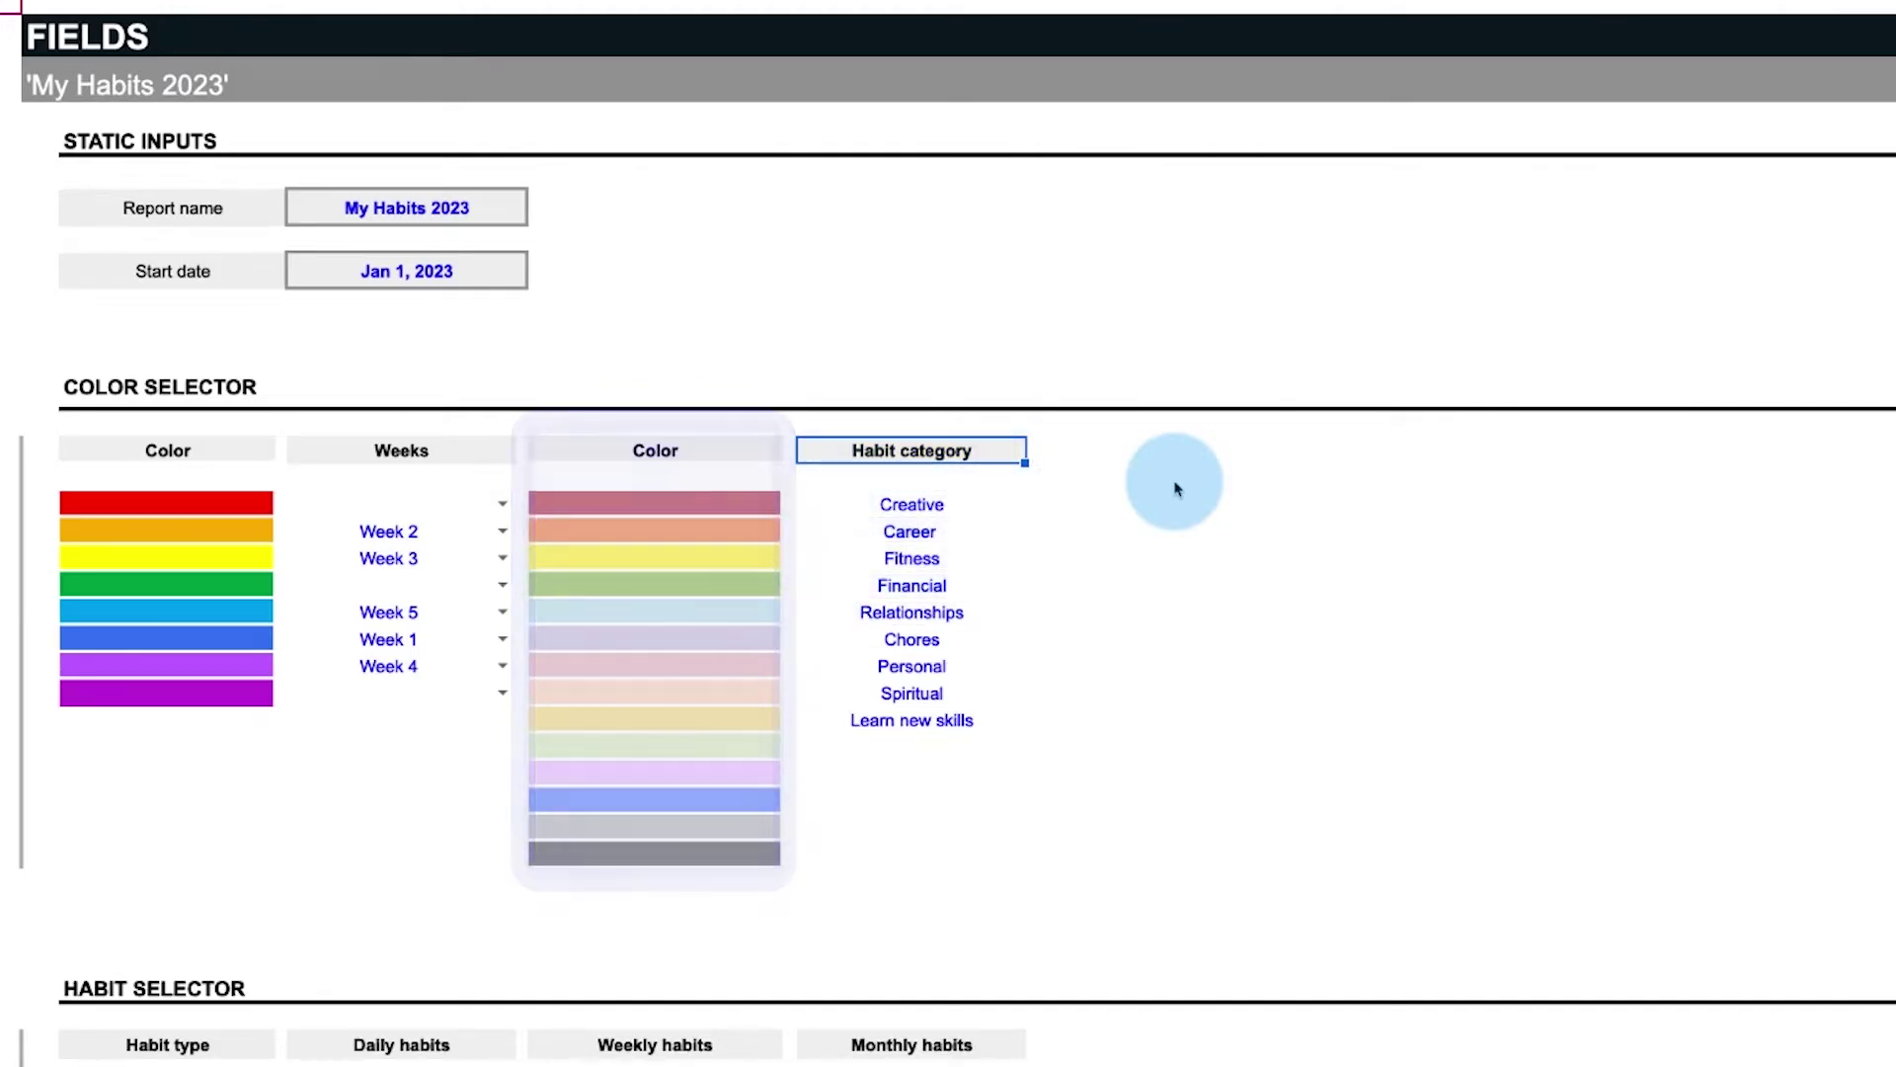
pyautogui.scroll(-5, 1061, 579)
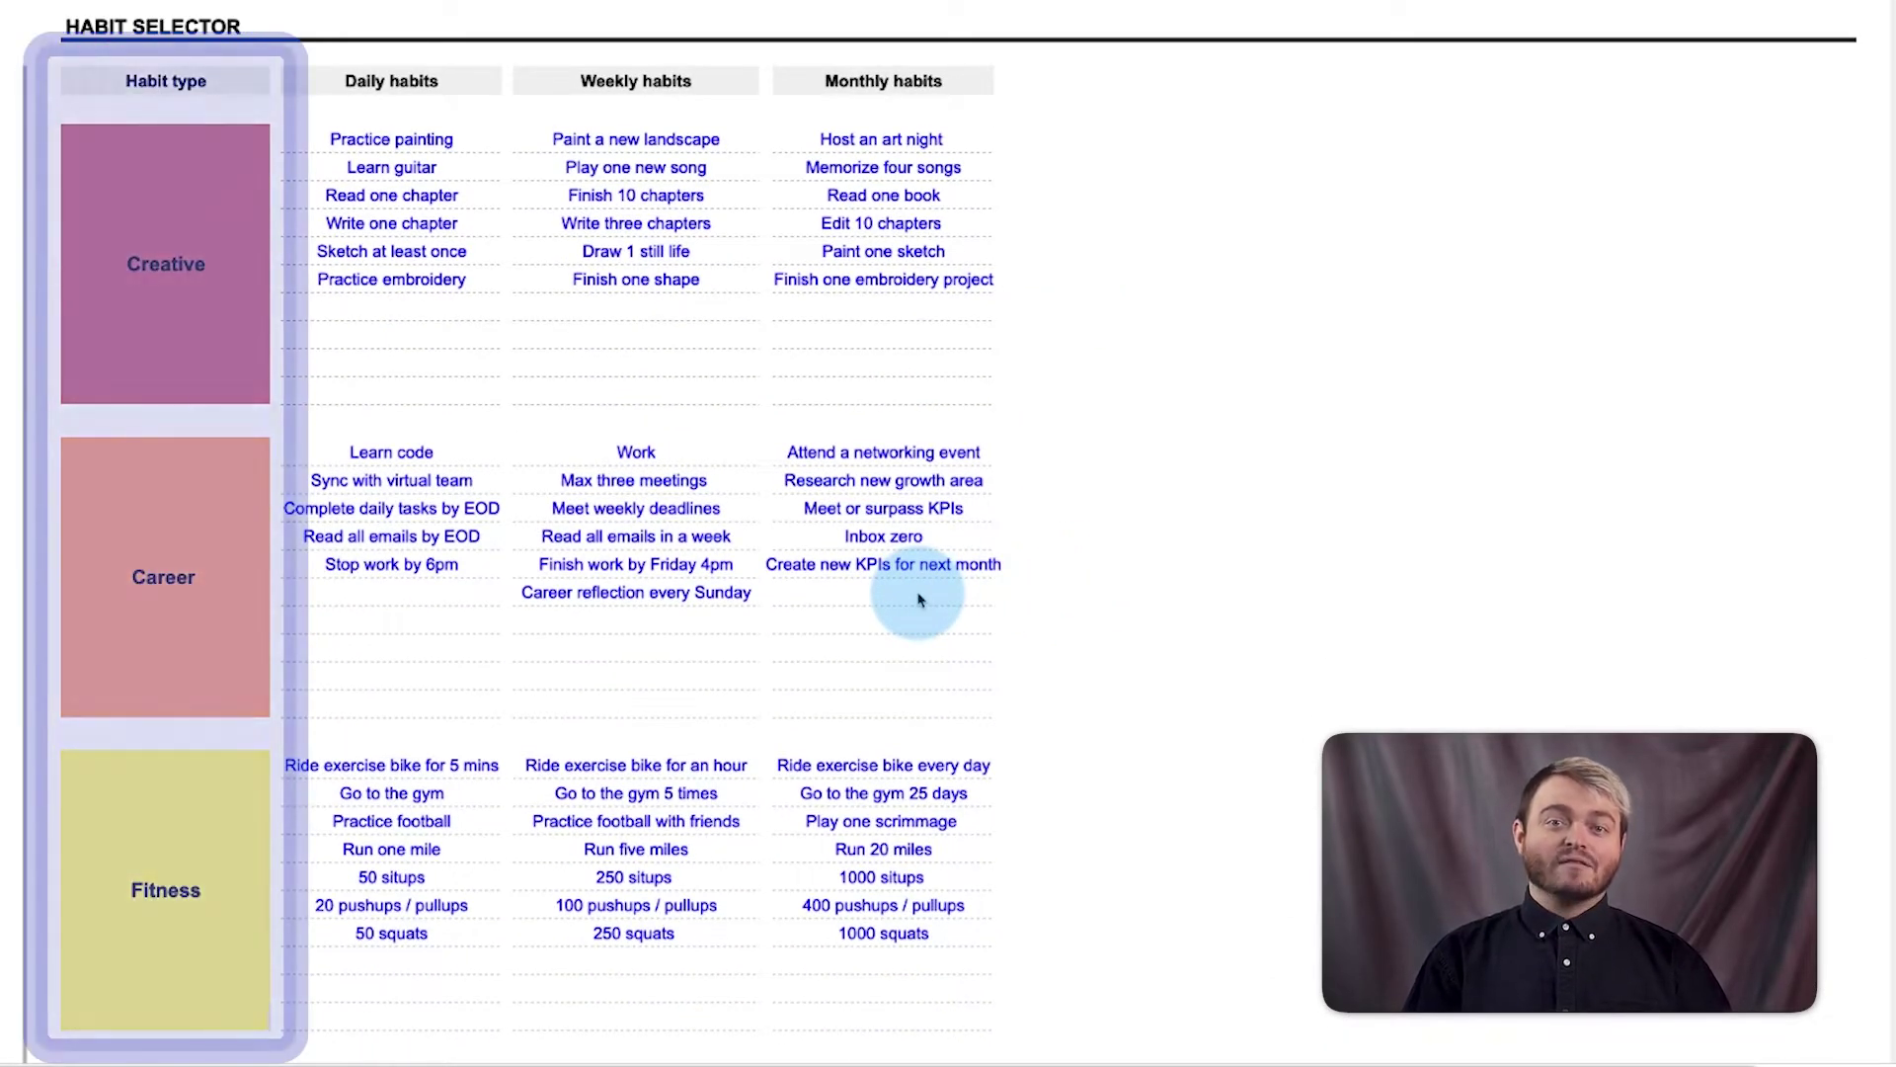
# Add Brainstorm new techniques, Implement new technique and Start new project as Creative daily, weekly and monthly habits
pyautogui.click(451, 306)
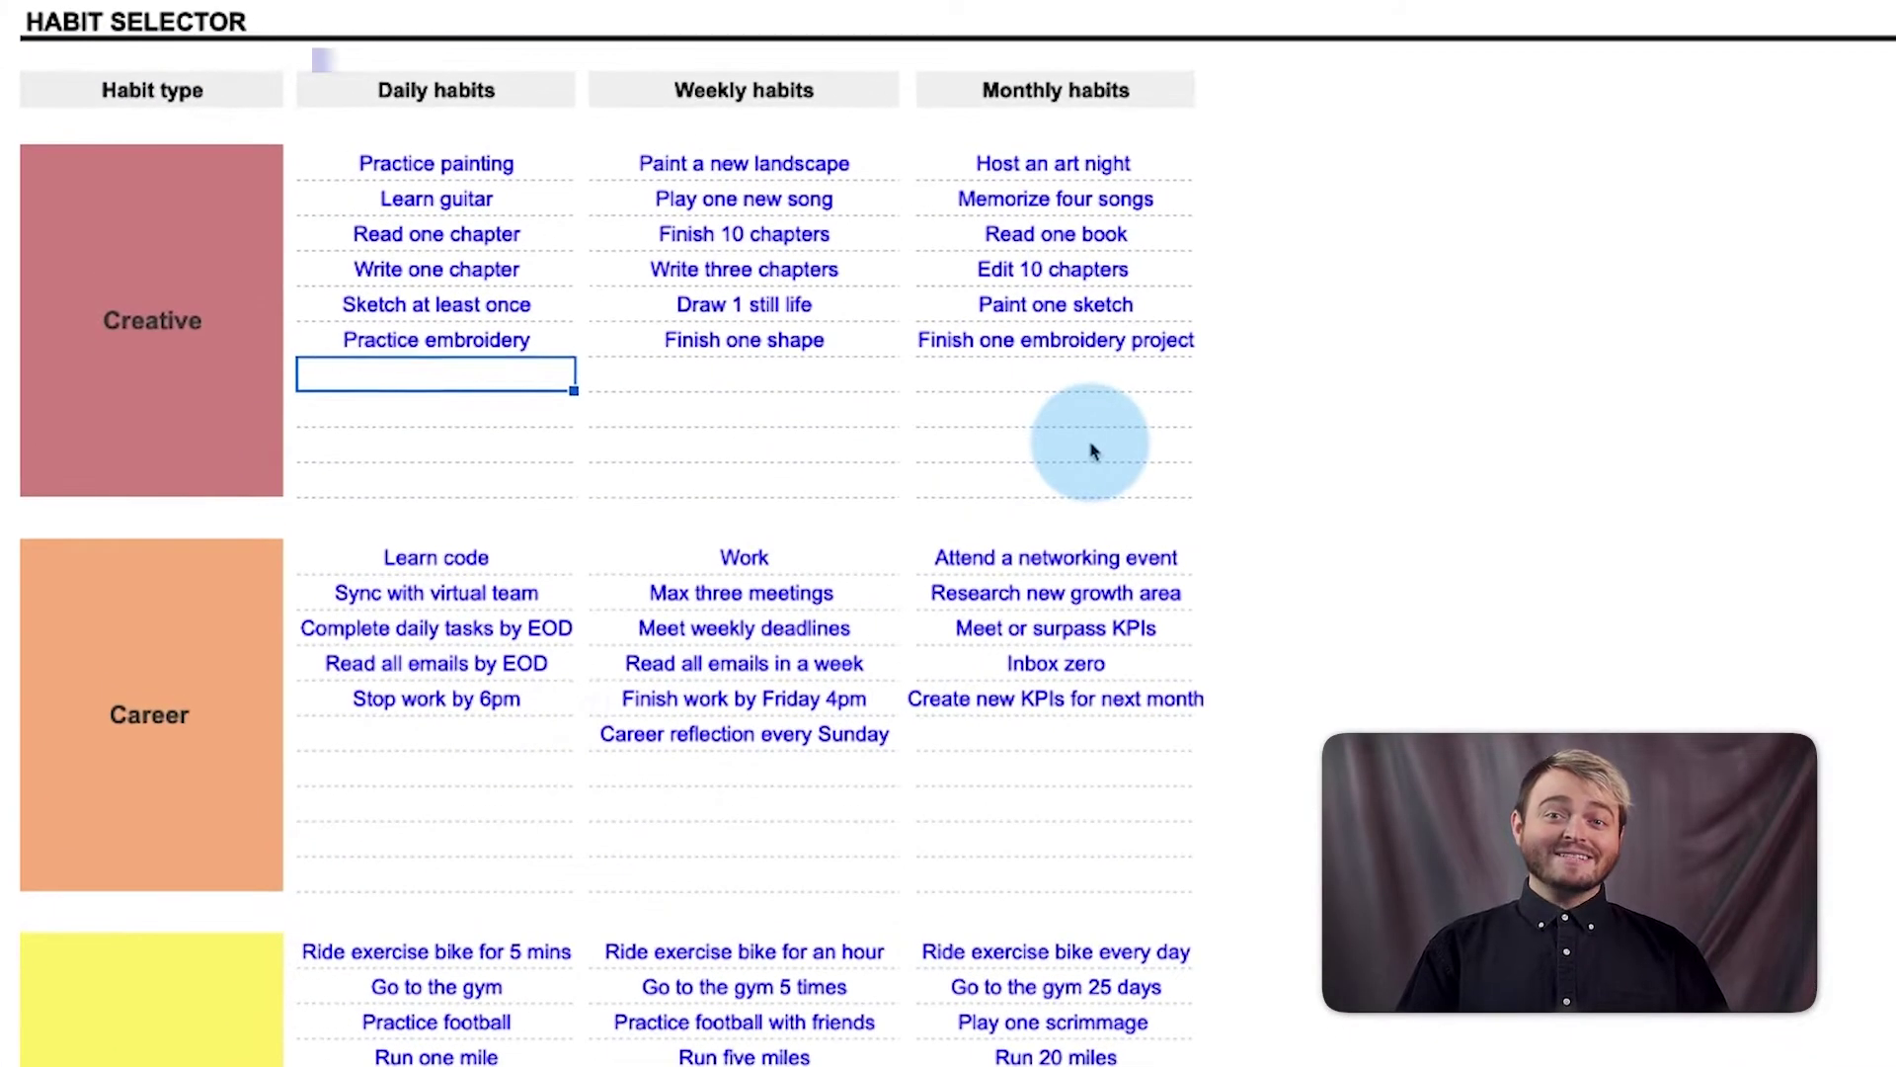
pyautogui.write('Brainstorm new techniques')
pyautogui.click(783, 373)
pyautogui.write('Impleme')
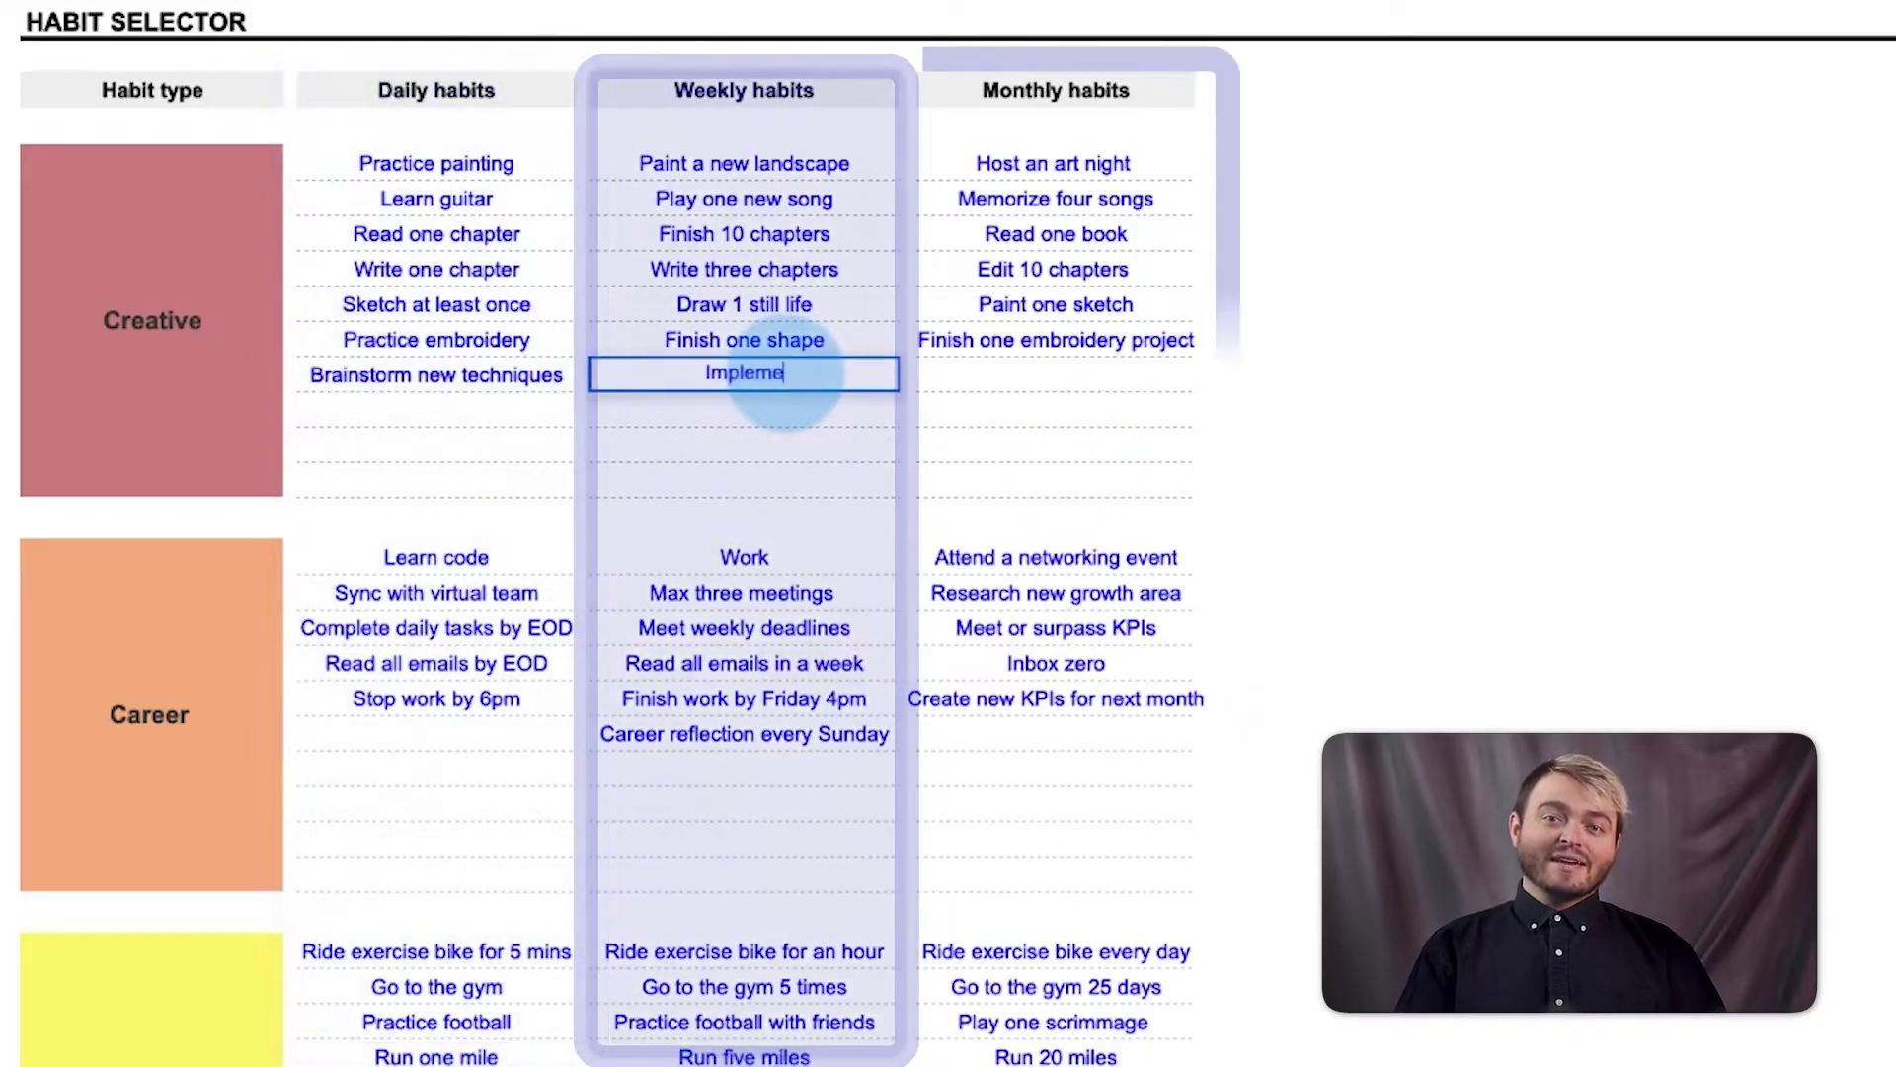
pyautogui.write('nt new technique')
pyautogui.click(931, 383)
pyautogui.write('Start new project')
pyautogui.write('ritize tasks')
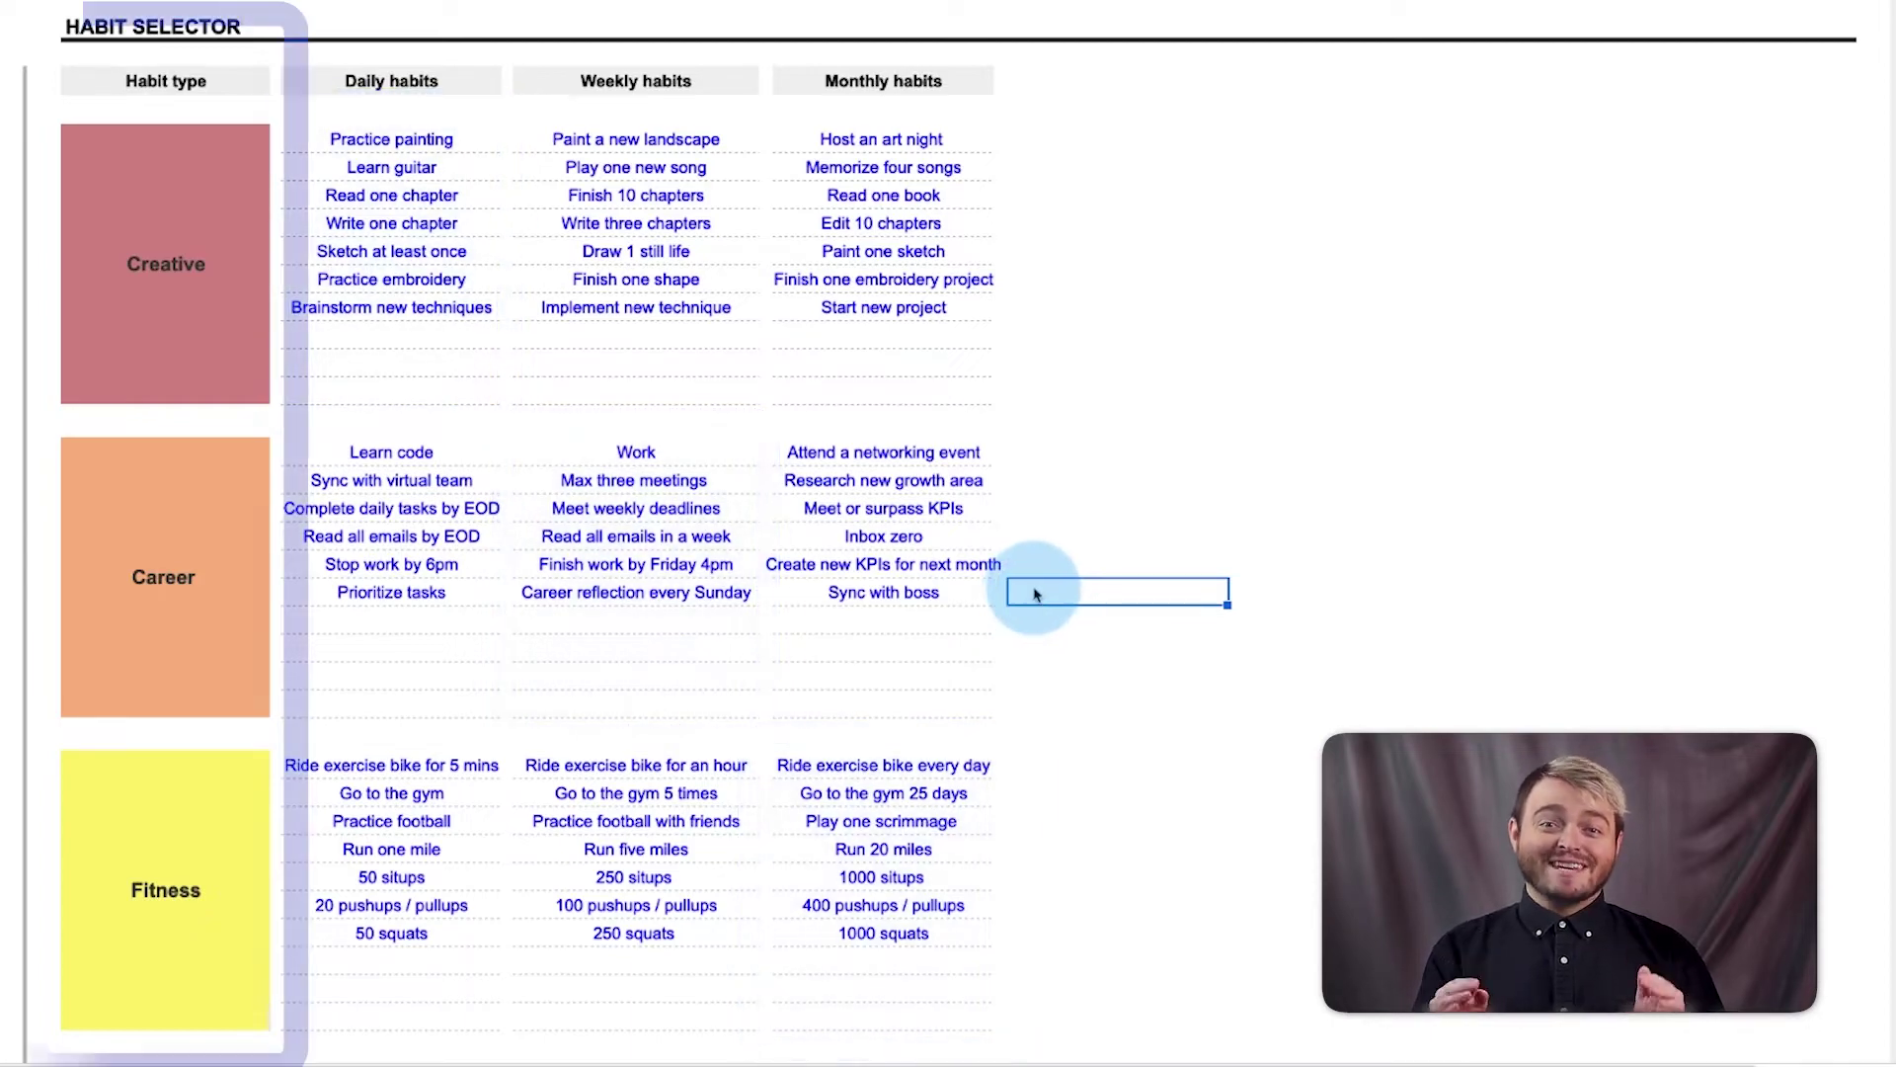
pyautogui.scroll(-2, 1162, 387)
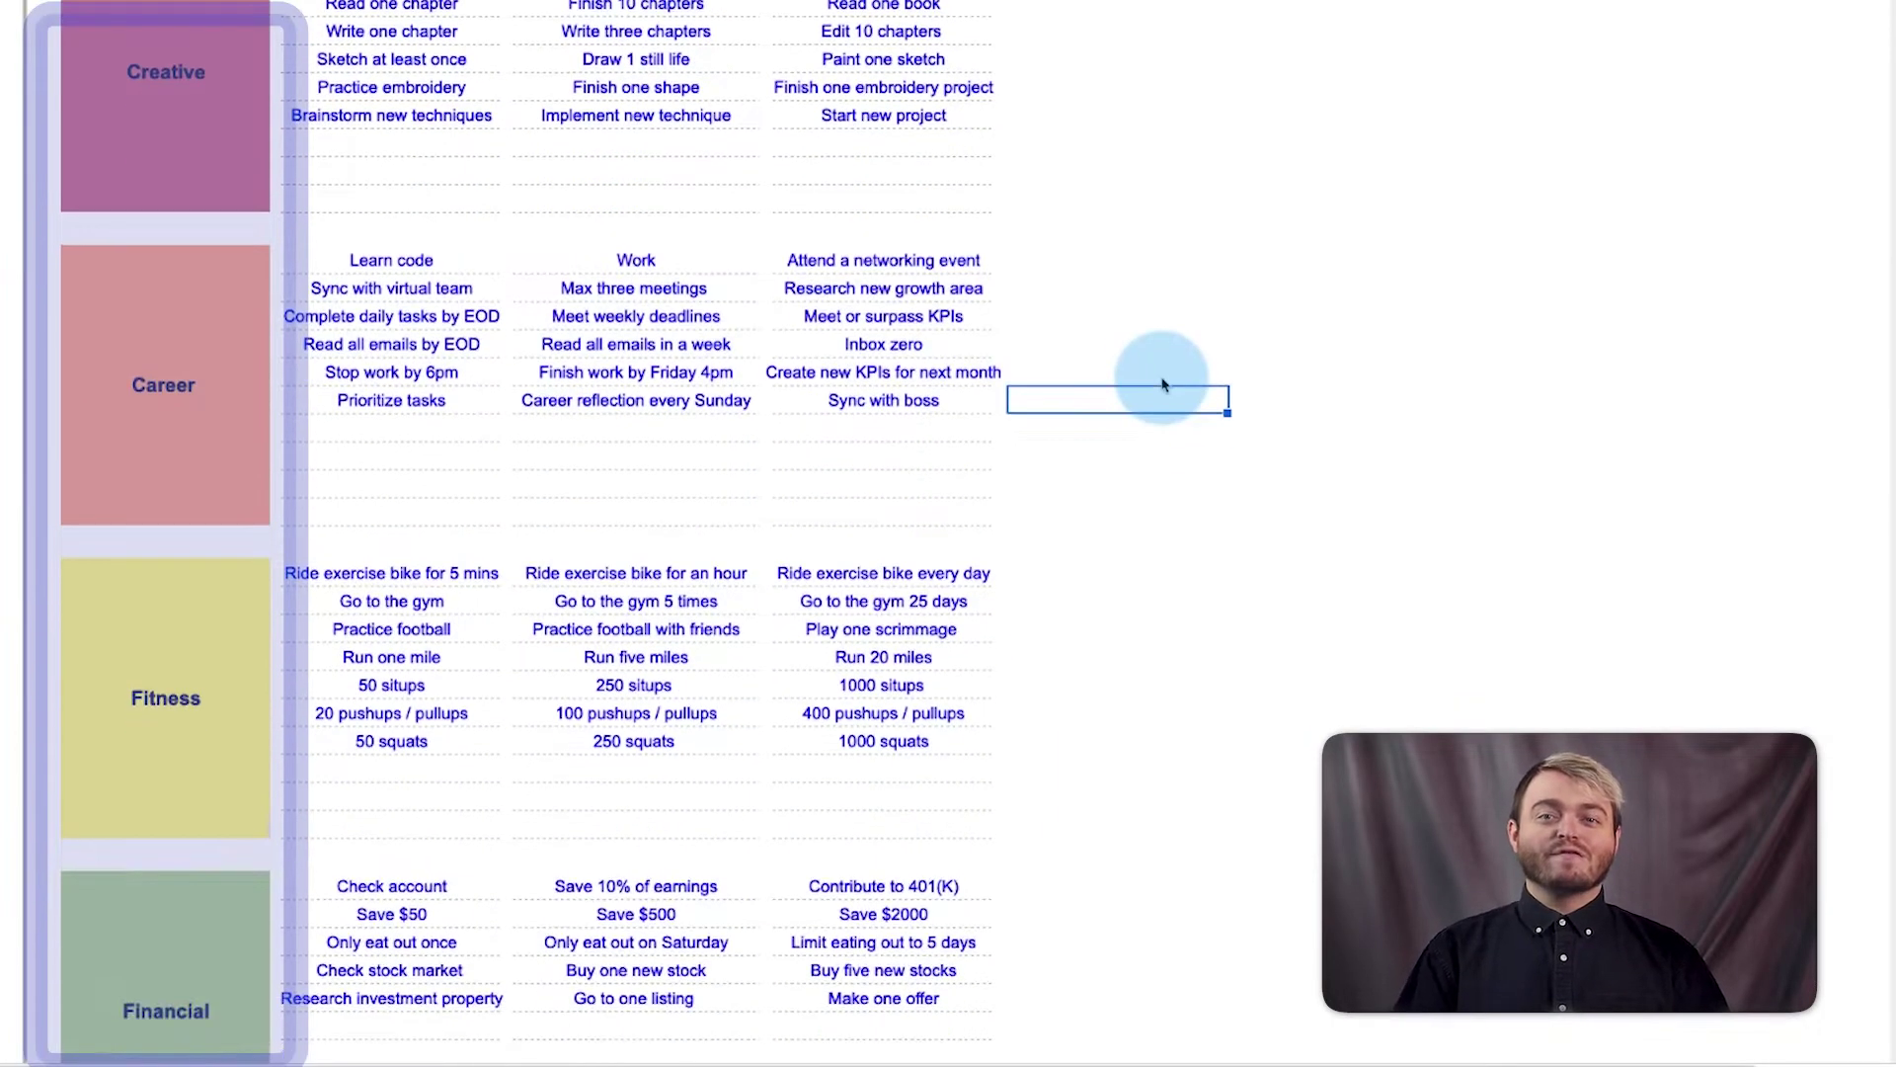
pyautogui.scroll(-5, 1163, 386)
pyautogui.scroll(-3, 1163, 387)
pyautogui.scroll(-3, 1162, 387)
pyautogui.scroll(-1, 1163, 386)
pyautogui.scroll(-2, 1164, 387)
pyautogui.scroll(-1, 1165, 446)
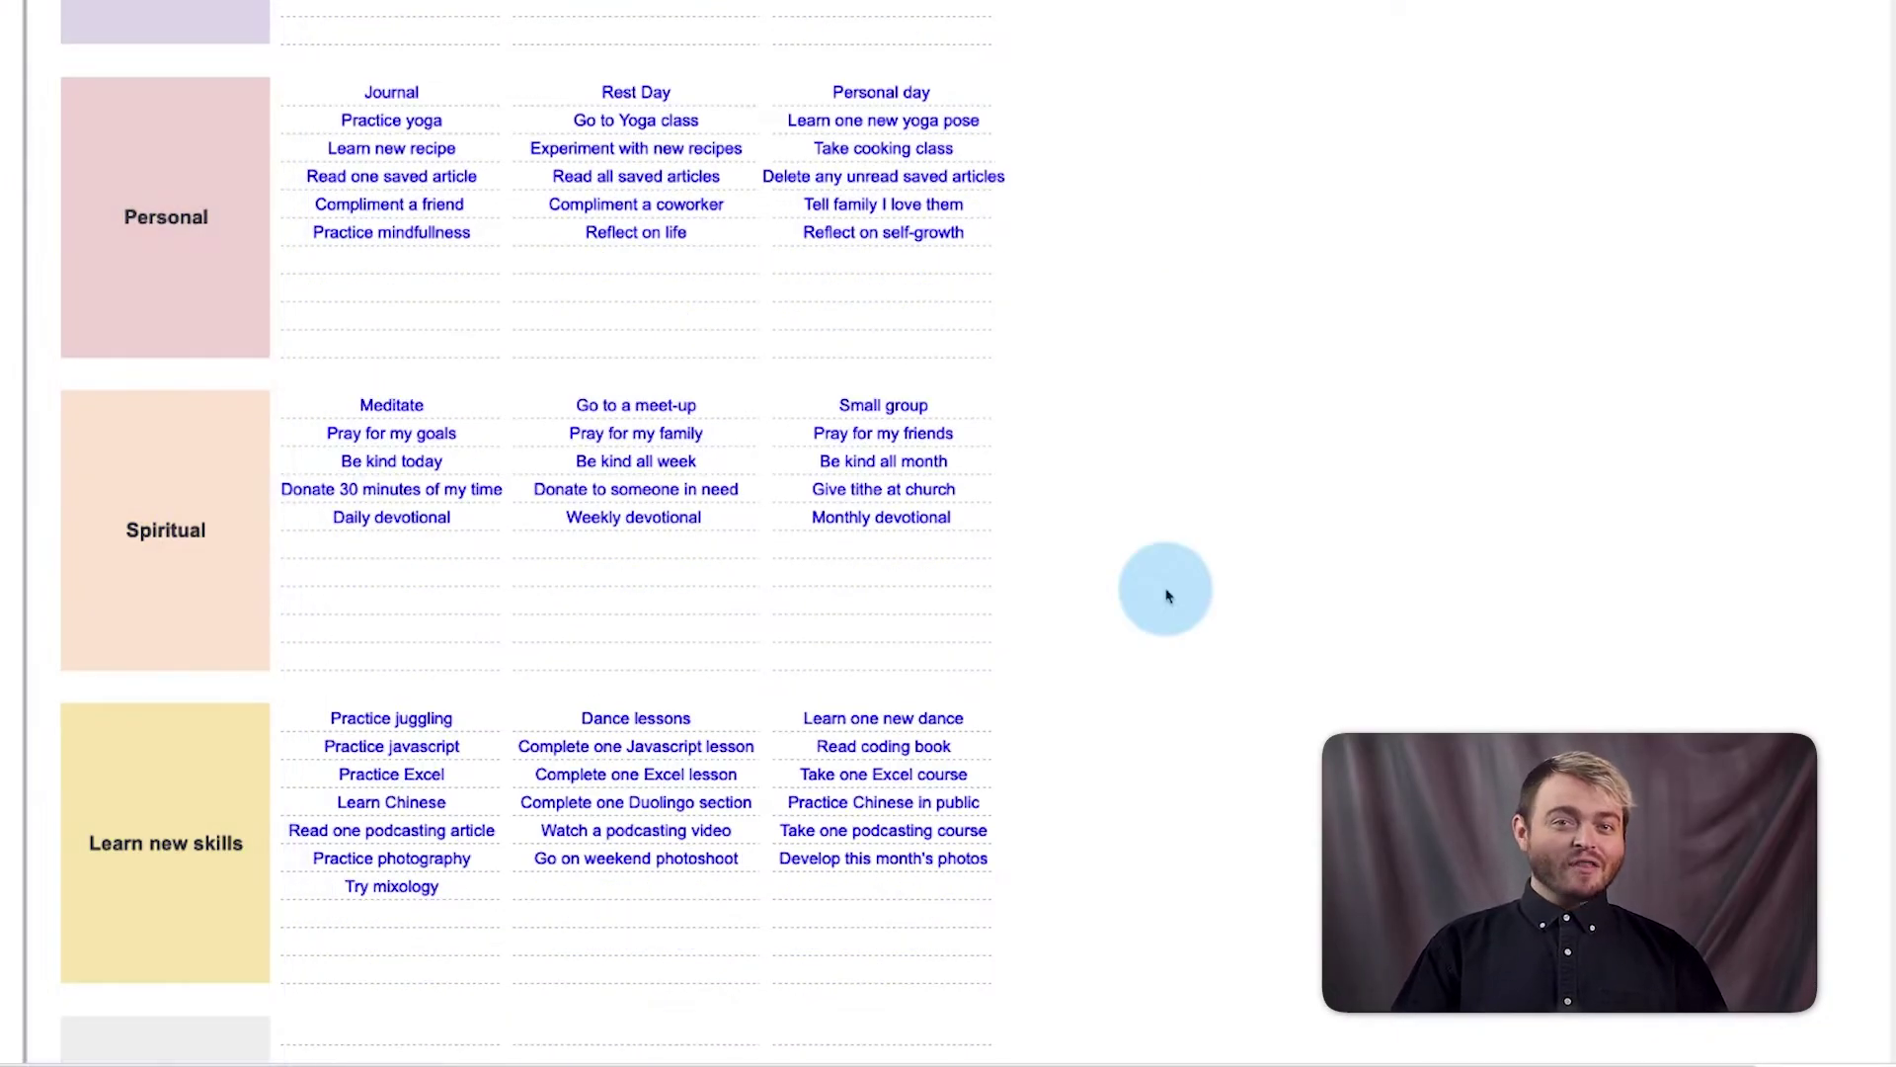
pyautogui.scroll(-5, 1167, 595)
pyautogui.scroll(-8, 1185, 589)
pyautogui.scroll(-3, 1198, 490)
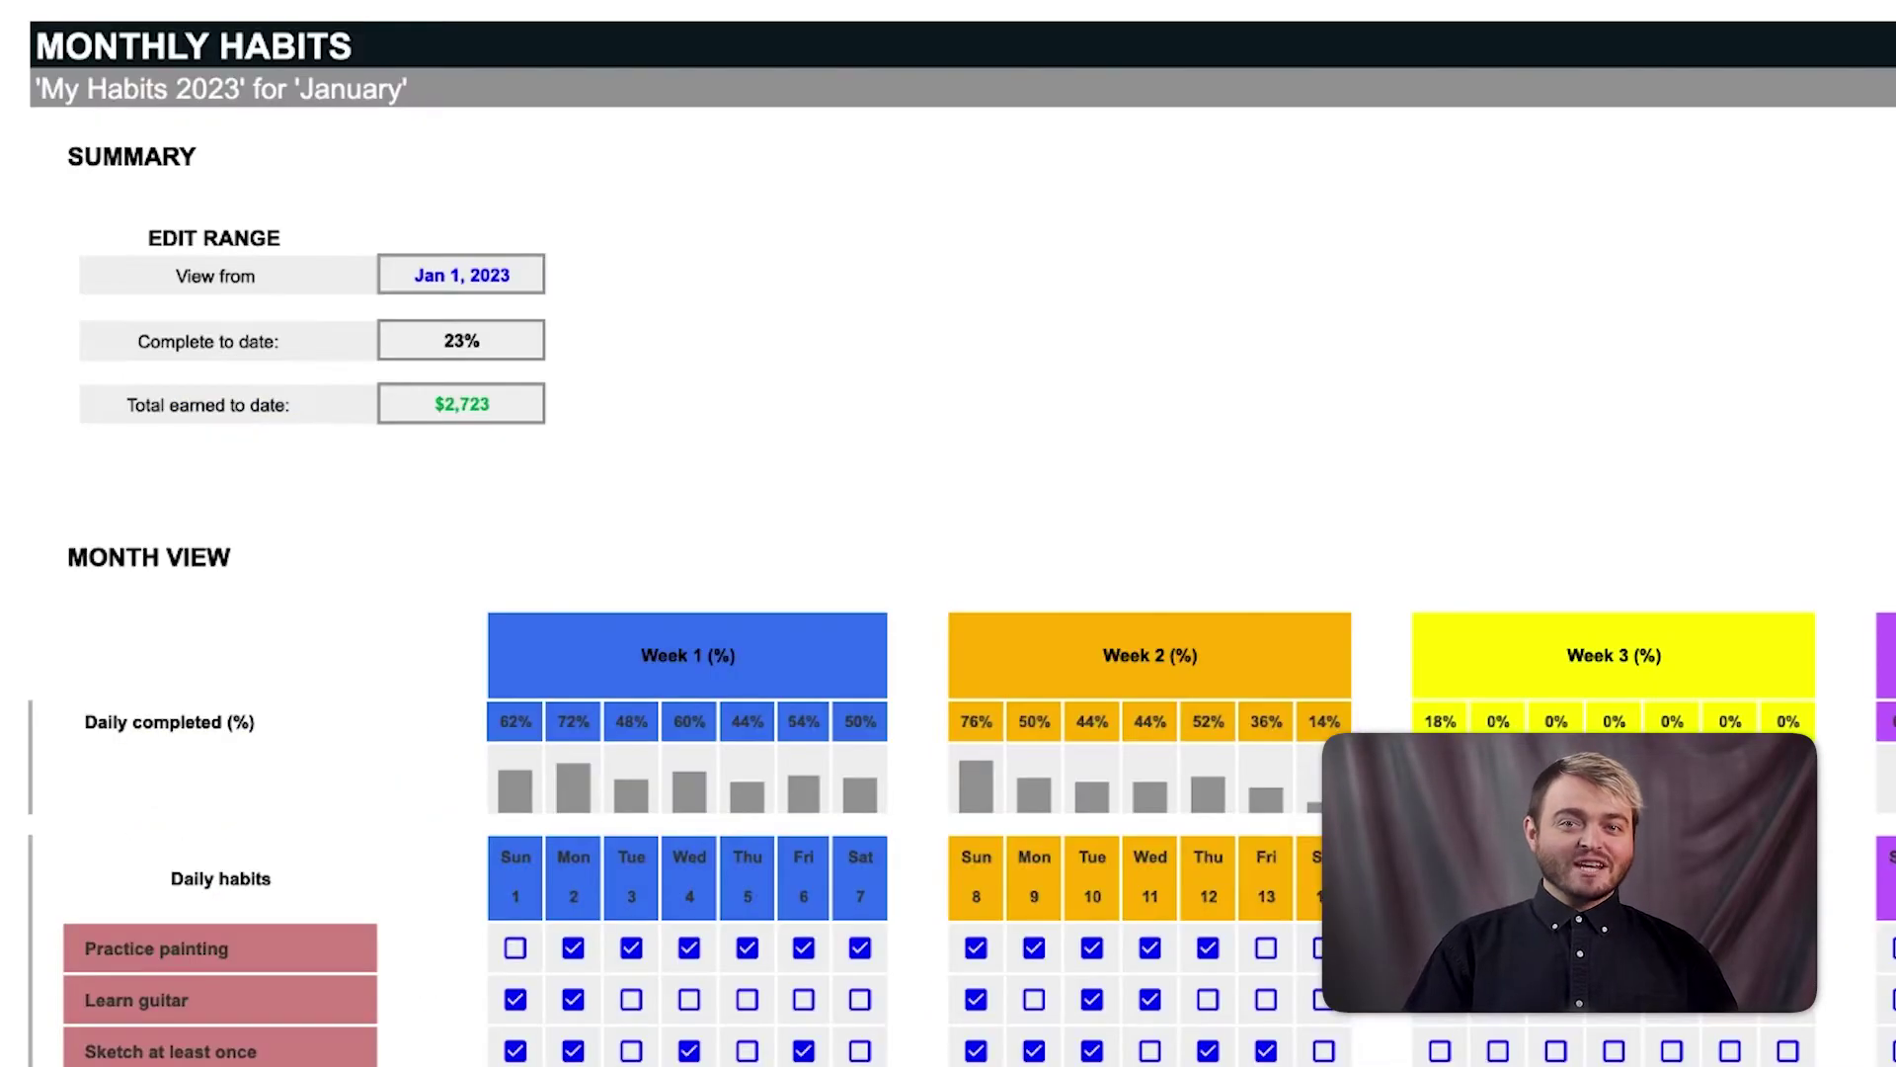
pyautogui.scroll(-10, 949, 594)
pyautogui.scroll(-5, 949, 594)
# Tick Learn Chinese for Week 3 Tuesday and Go to dog park for Week 3
pyautogui.click(1555, 365)
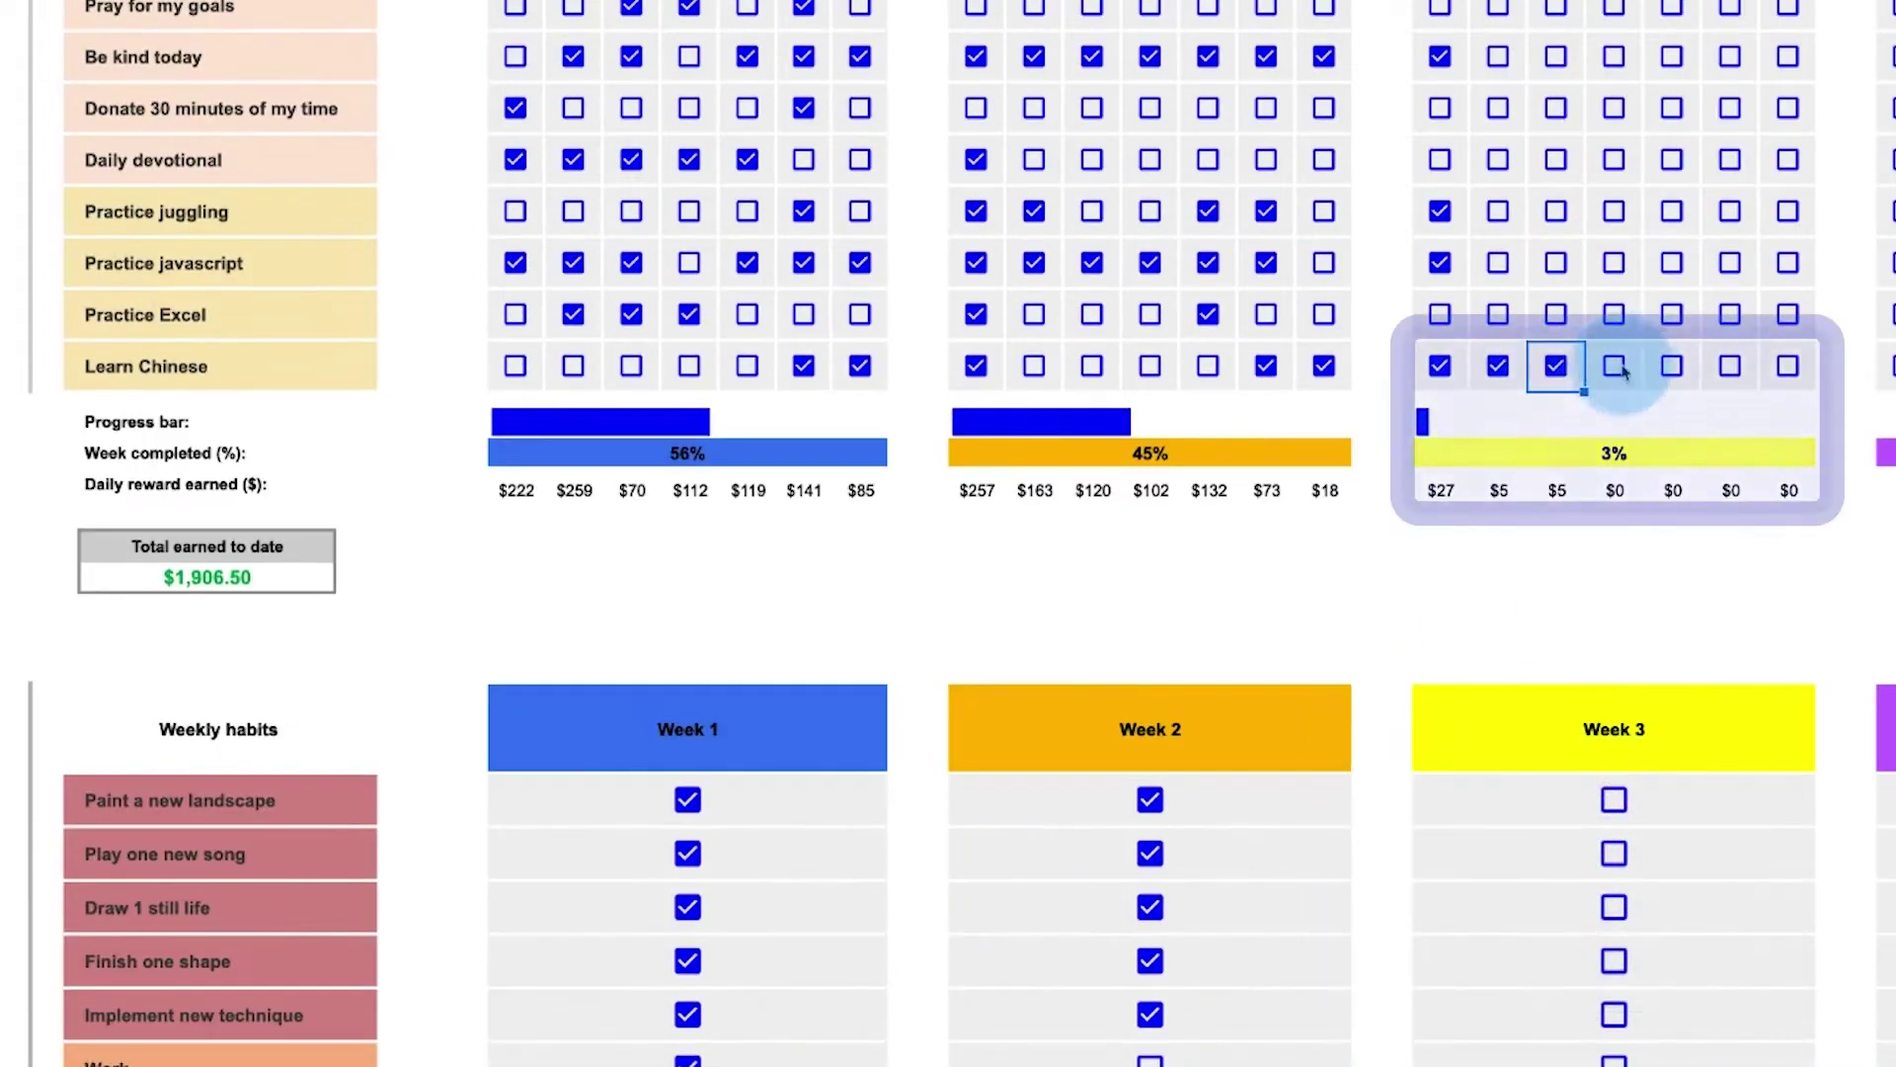
pyautogui.scroll(-5, 1620, 376)
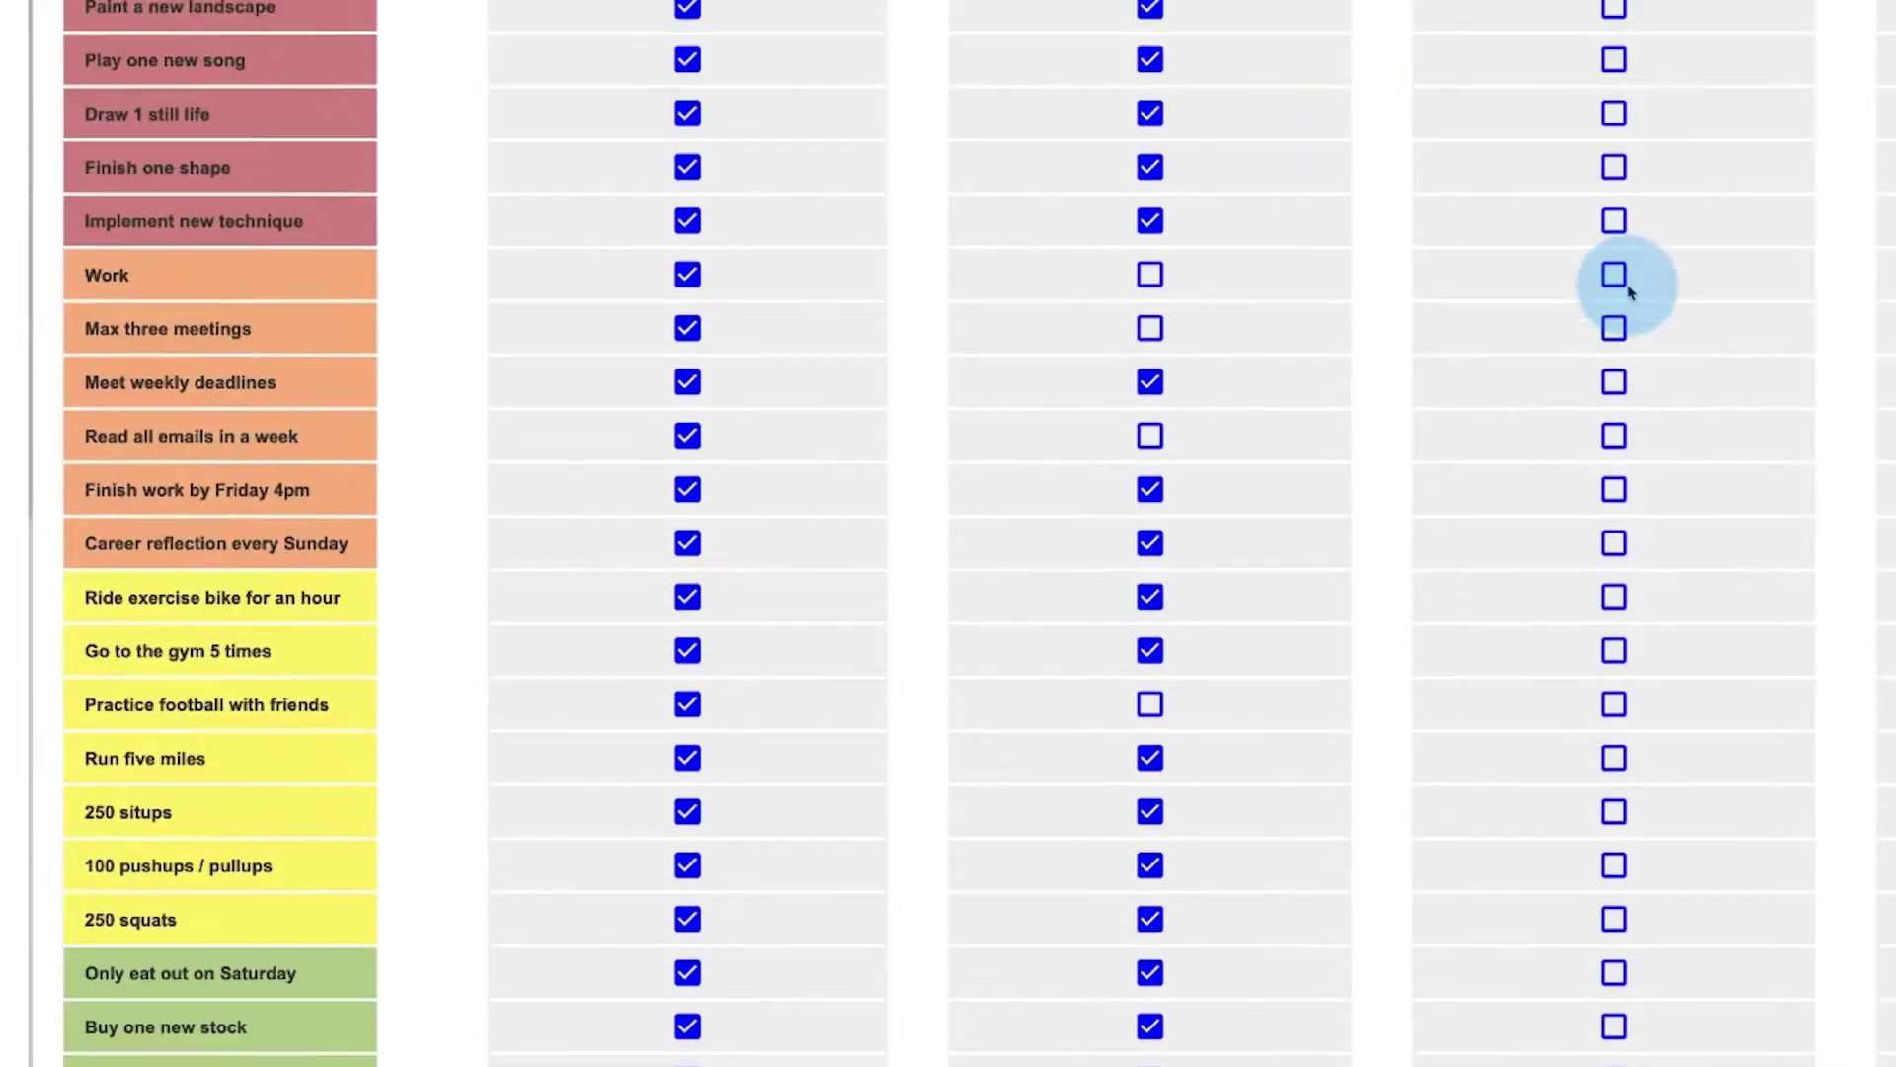
pyautogui.scroll(-6, 1612, 280)
pyautogui.click(1613, 651)
pyautogui.scroll(-5, 1460, 677)
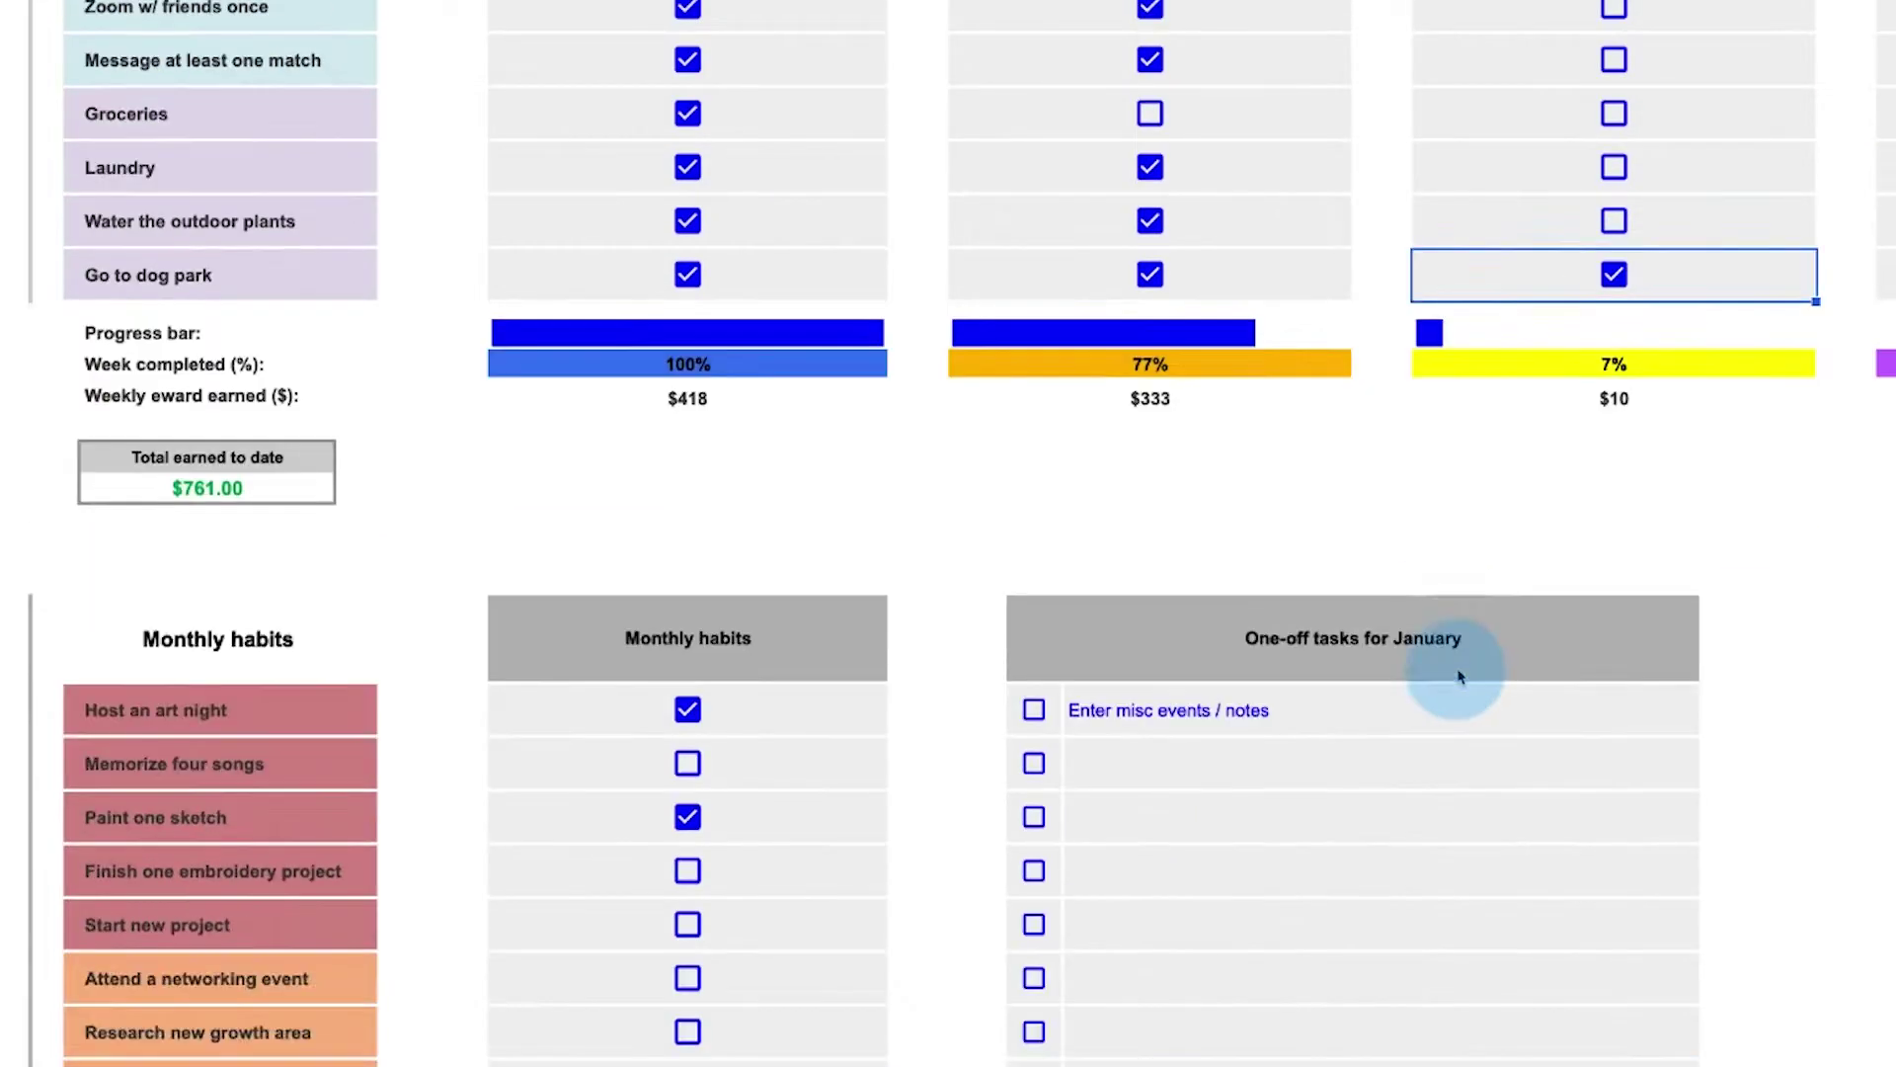
pyautogui.scroll(-2, 1452, 678)
pyautogui.scroll(-5, 787, 808)
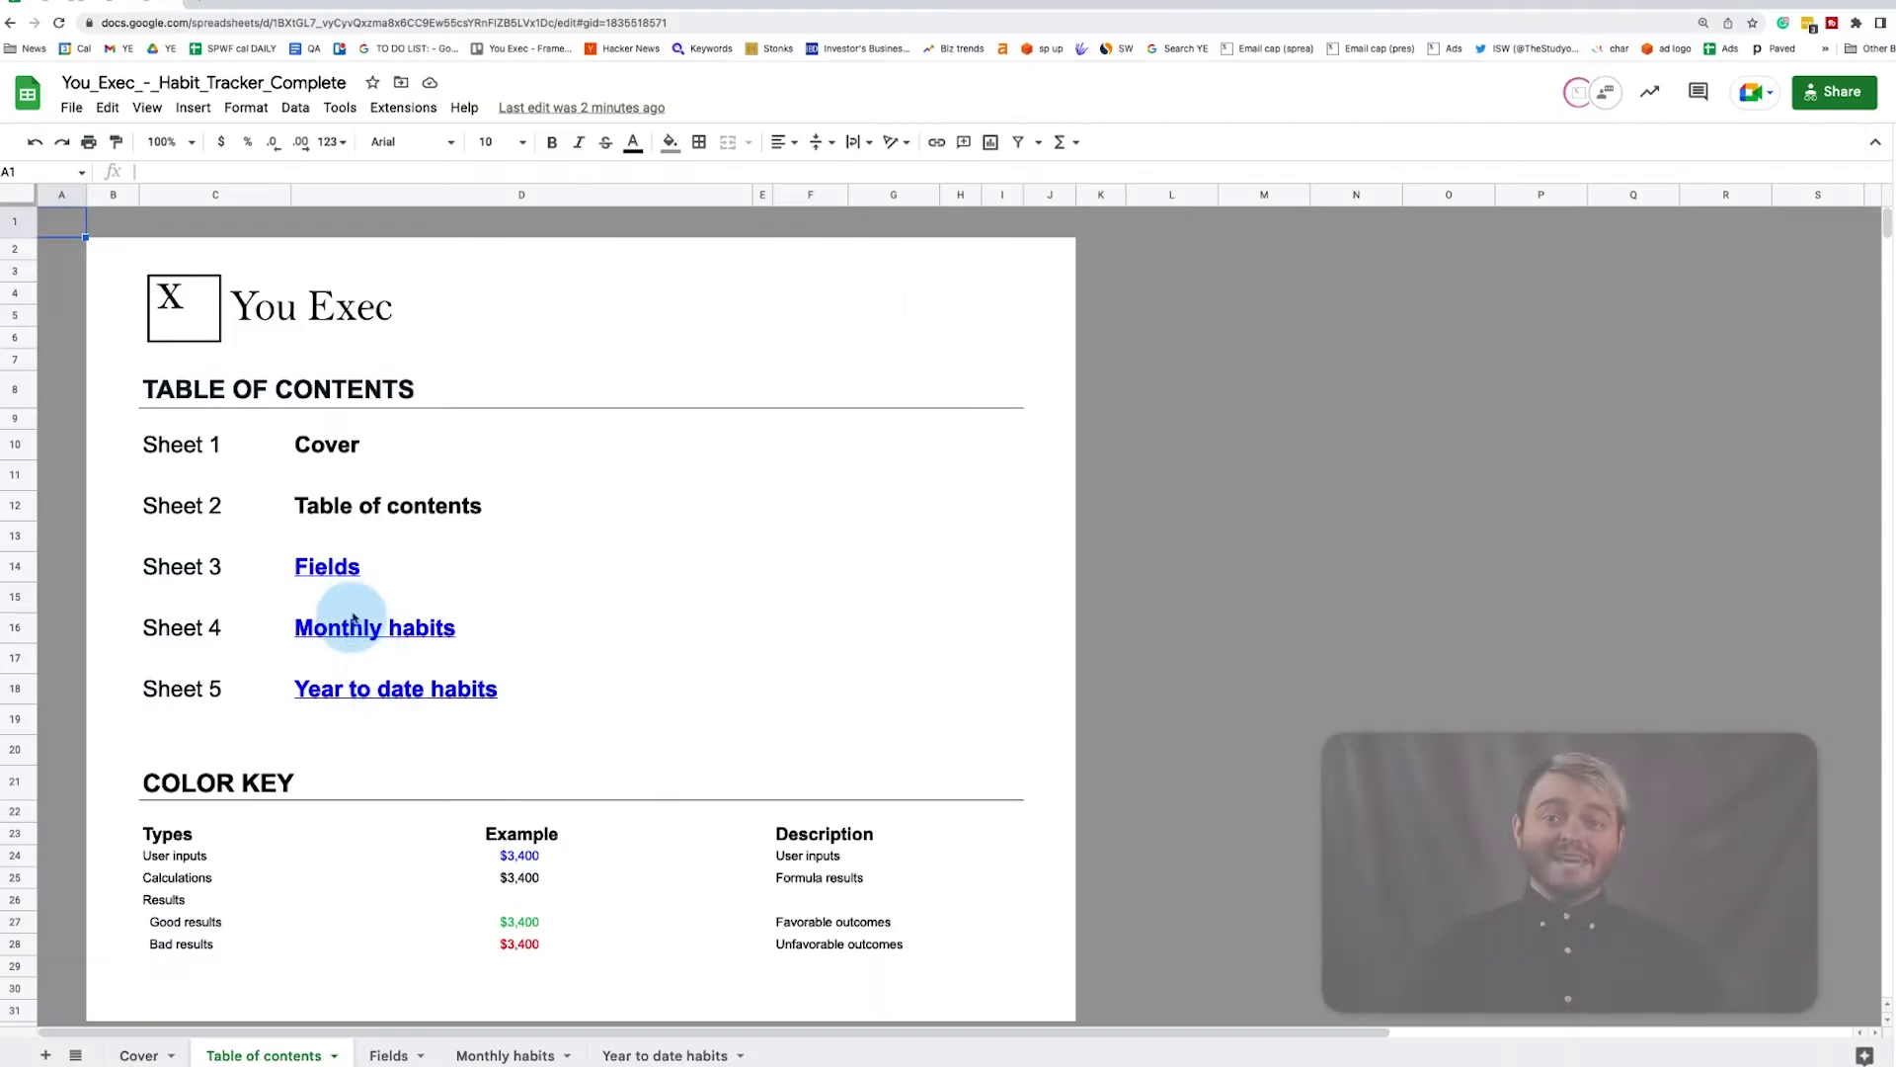
# Jump to Monthly habits and view the View from date calendar, closing it unchanged
pyautogui.click(391, 662)
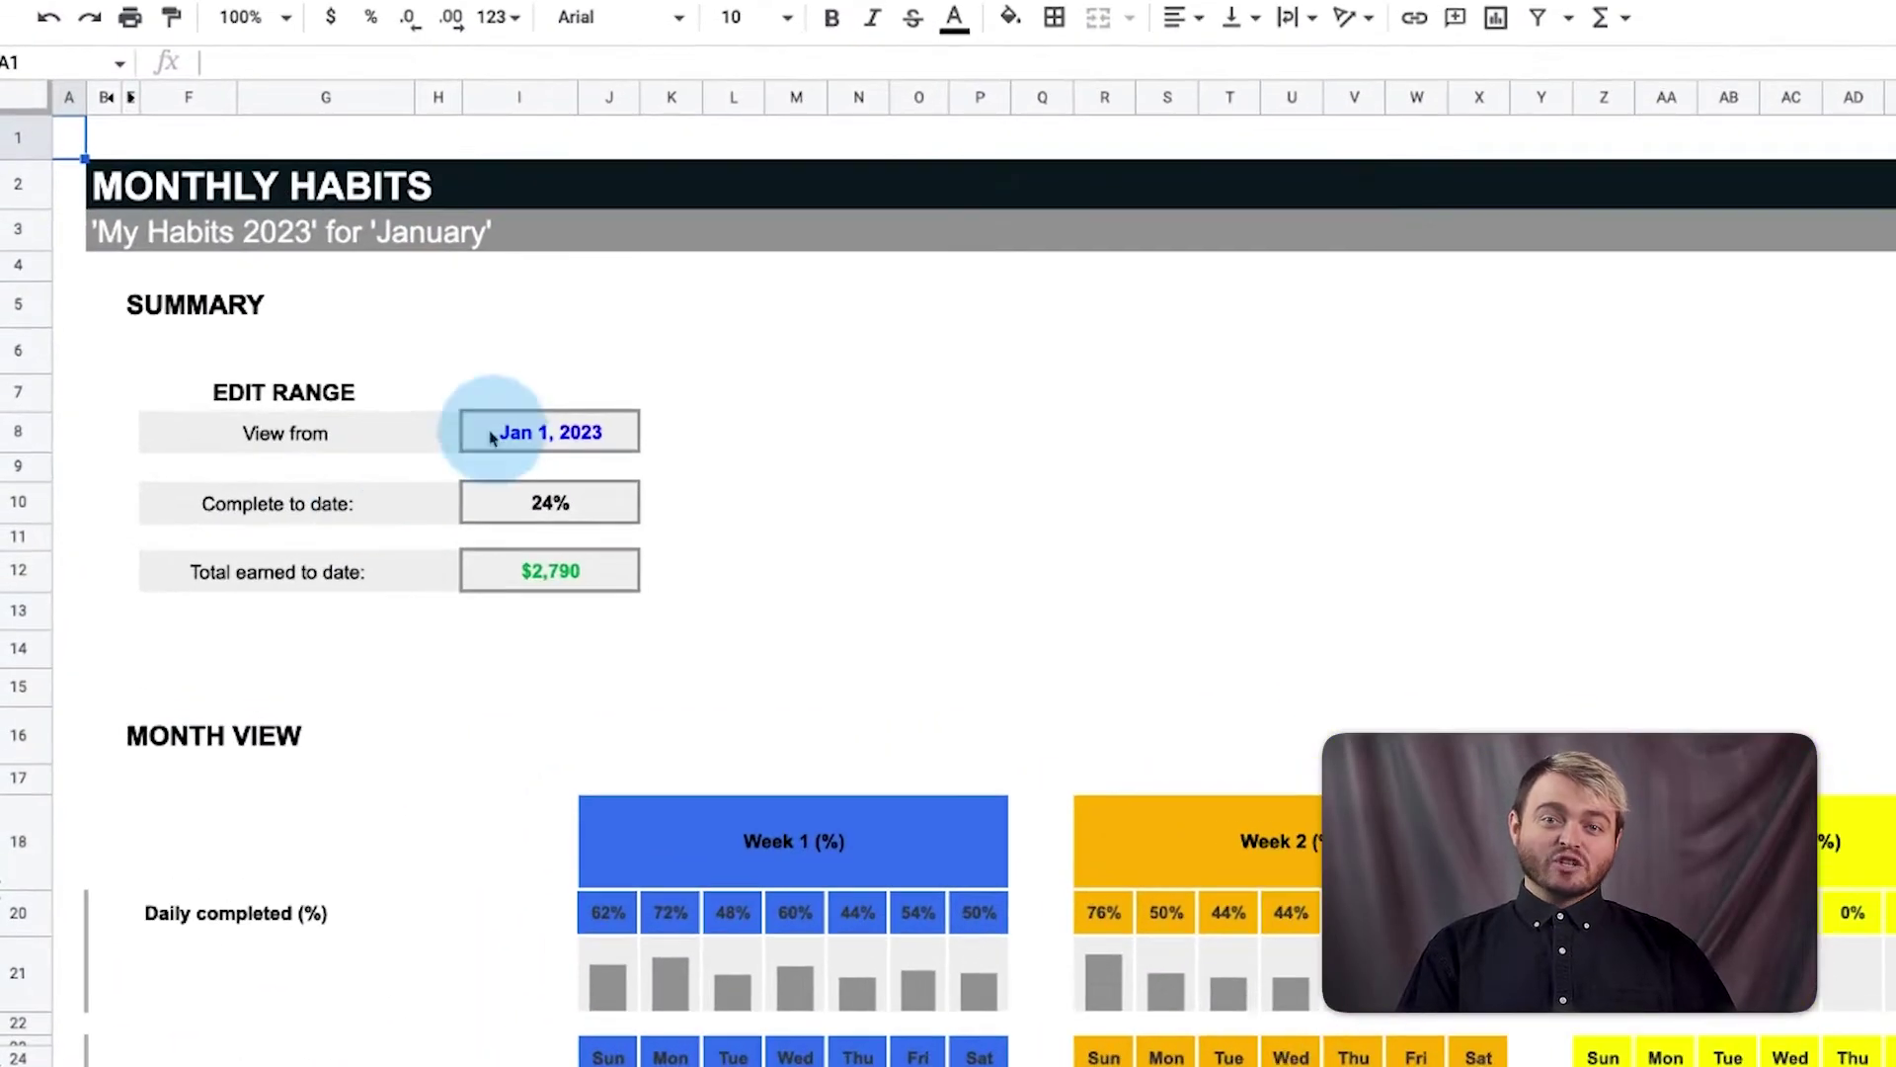
pyautogui.doubleClick(556, 435)
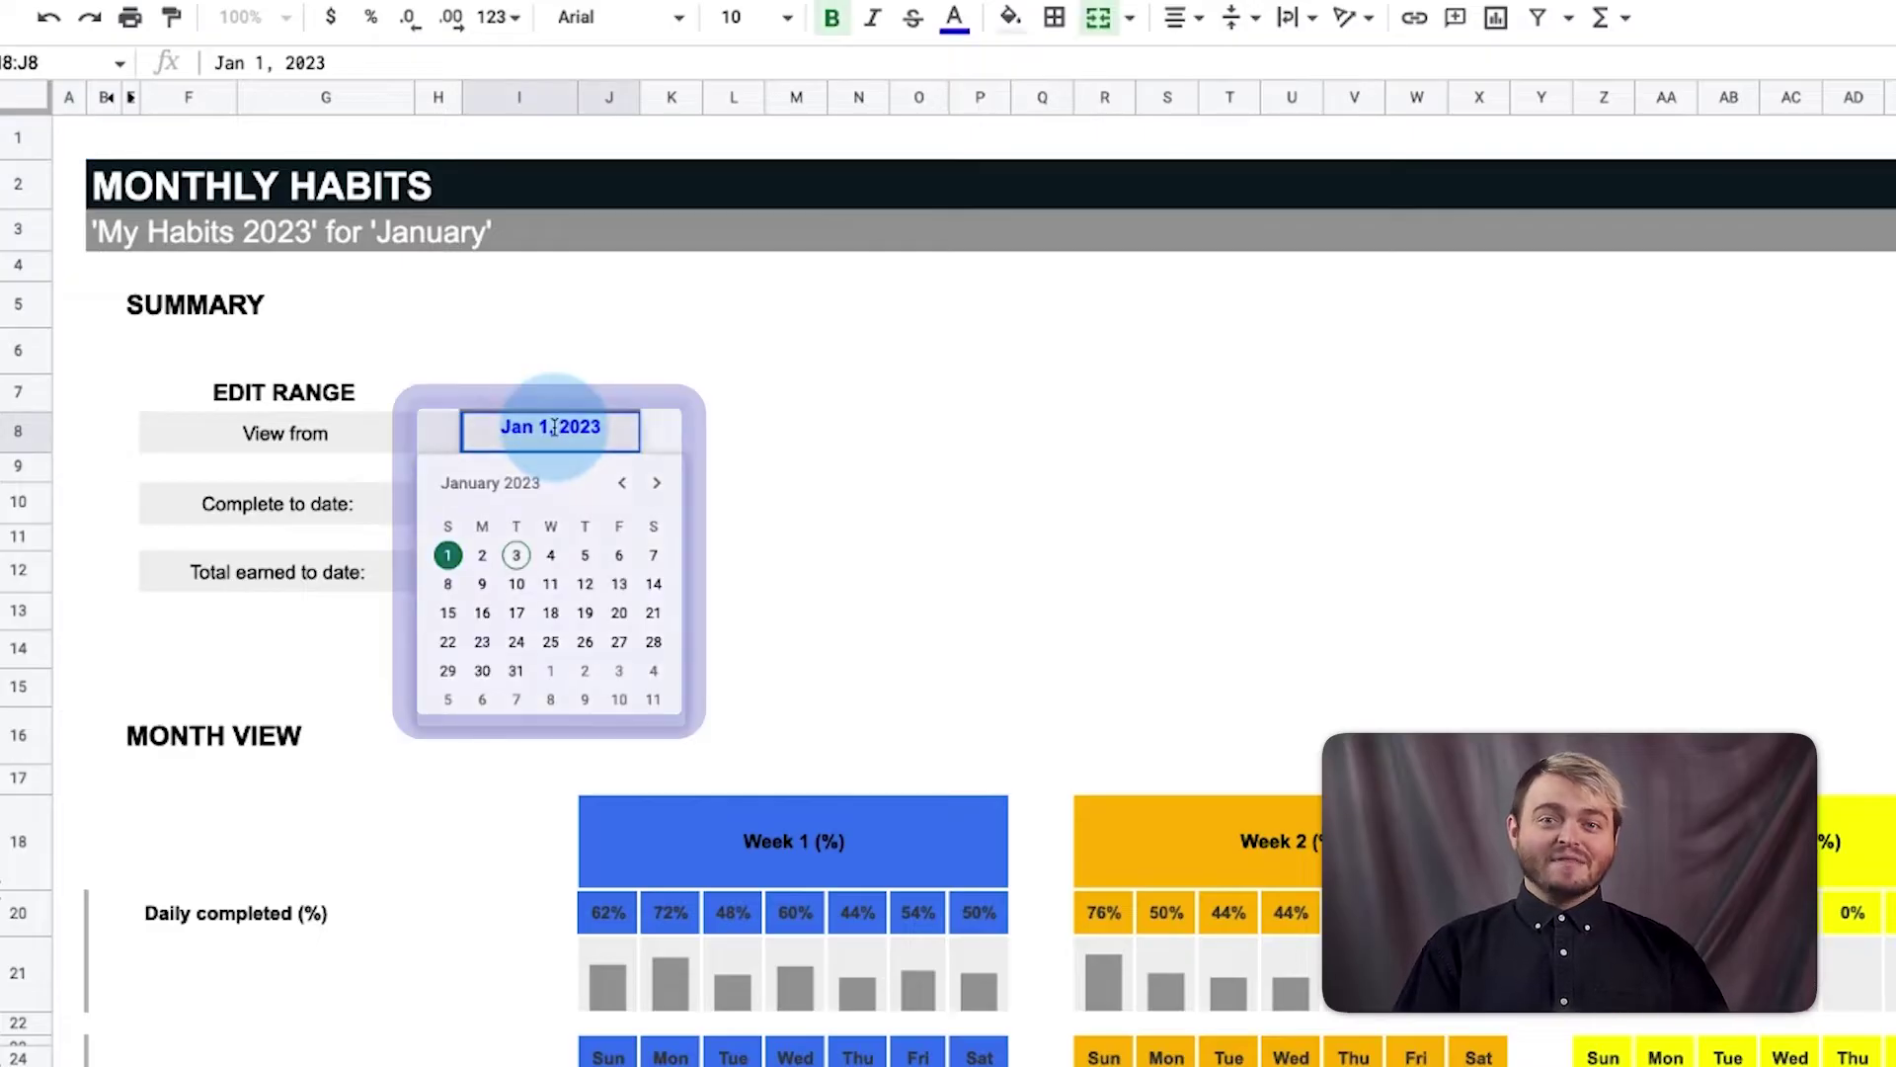
pyautogui.click(760, 433)
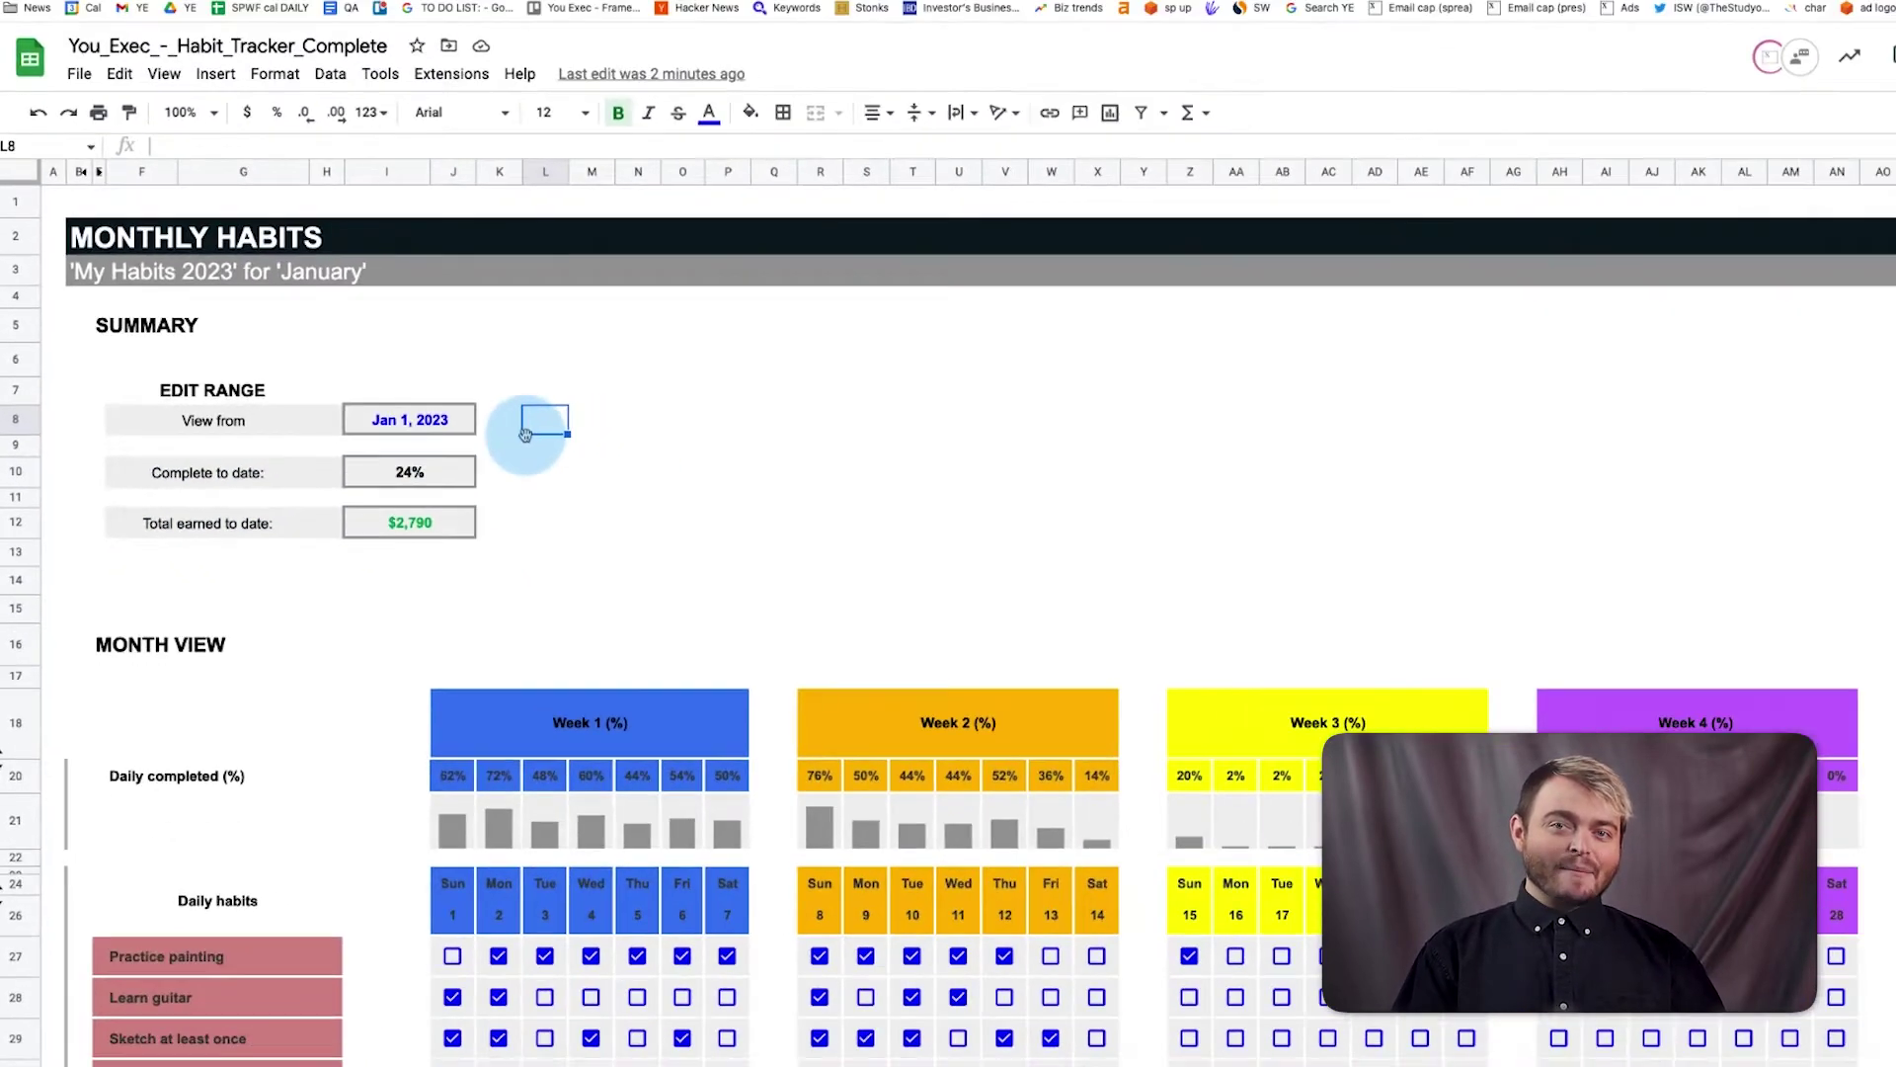
pyautogui.scroll(-2, 525, 511)
pyautogui.scroll(-3, 527, 510)
pyautogui.scroll(-1, 527, 511)
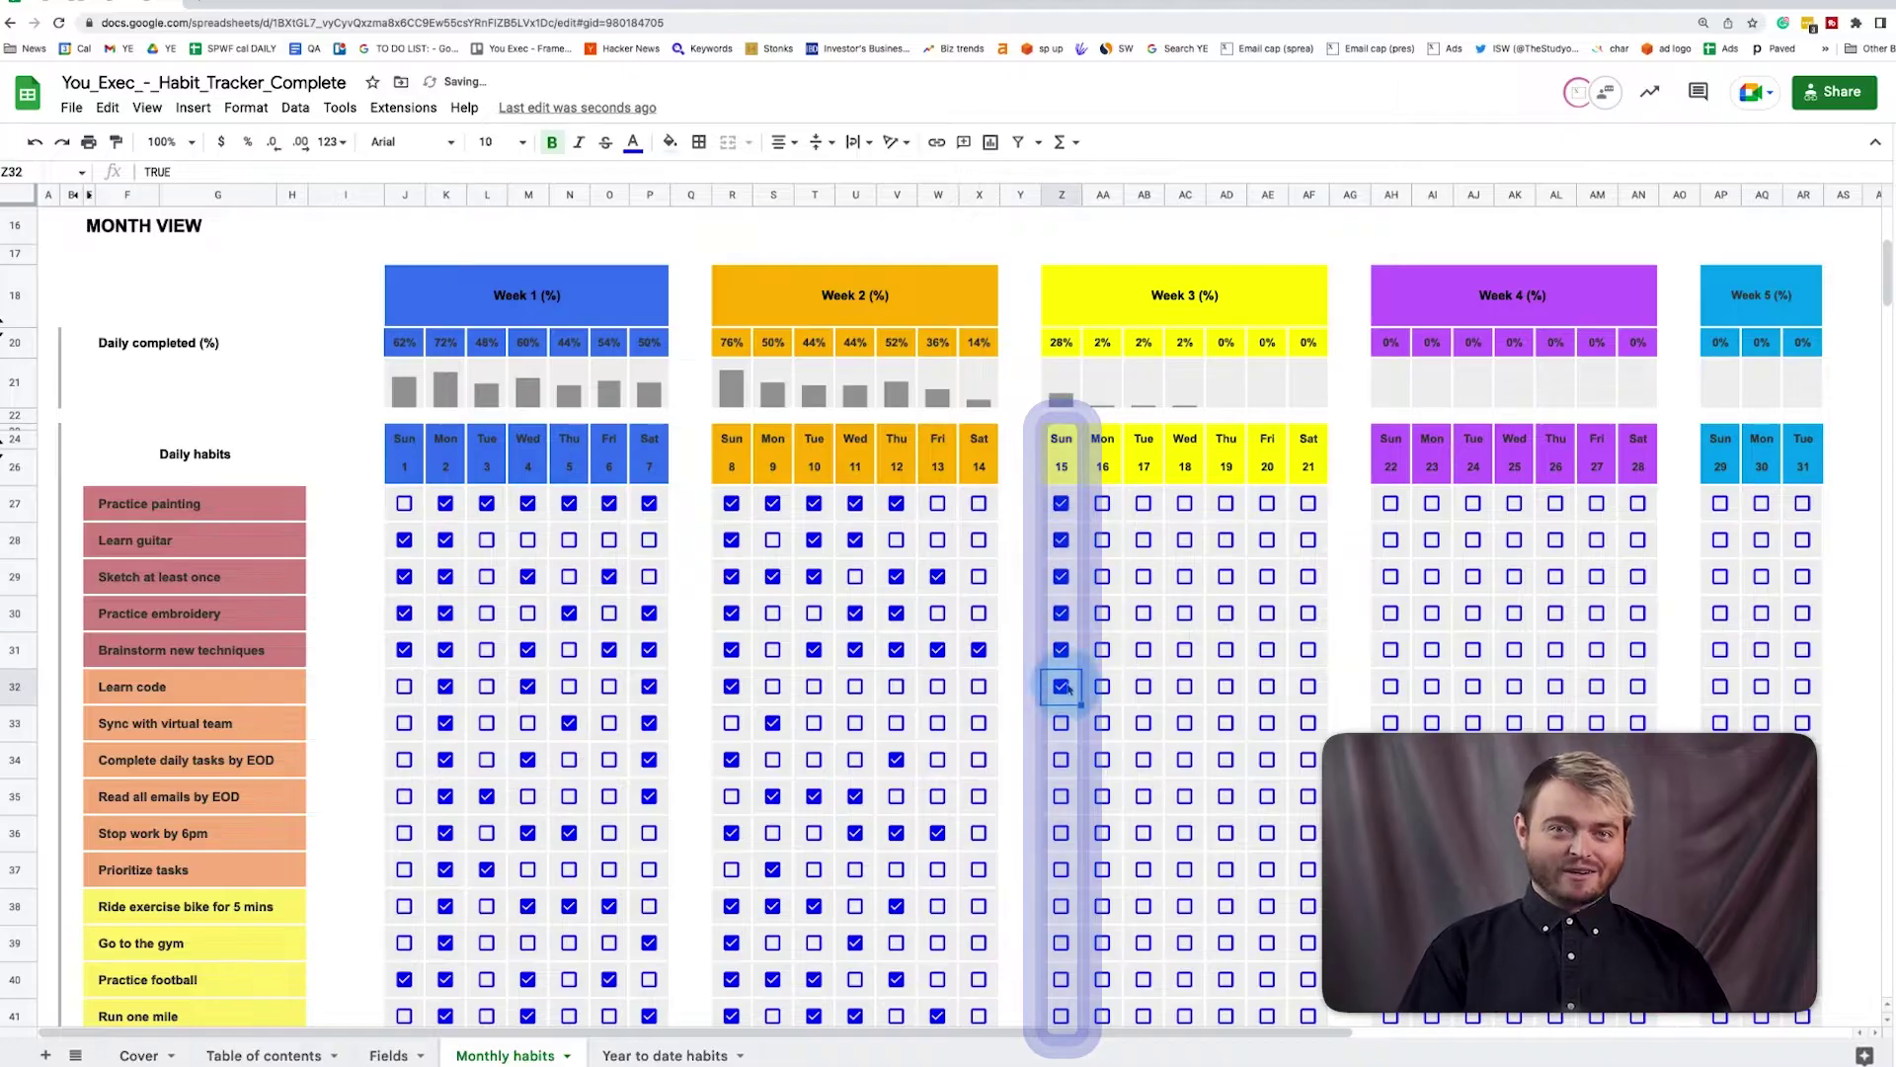
# Tick Sync with virtual team, Complete daily tasks, Read all emails and Stop work by 6pm for Sunday 15
pyautogui.click(1061, 723)
pyautogui.click(1061, 760)
pyautogui.click(1061, 796)
pyautogui.click(1062, 832)
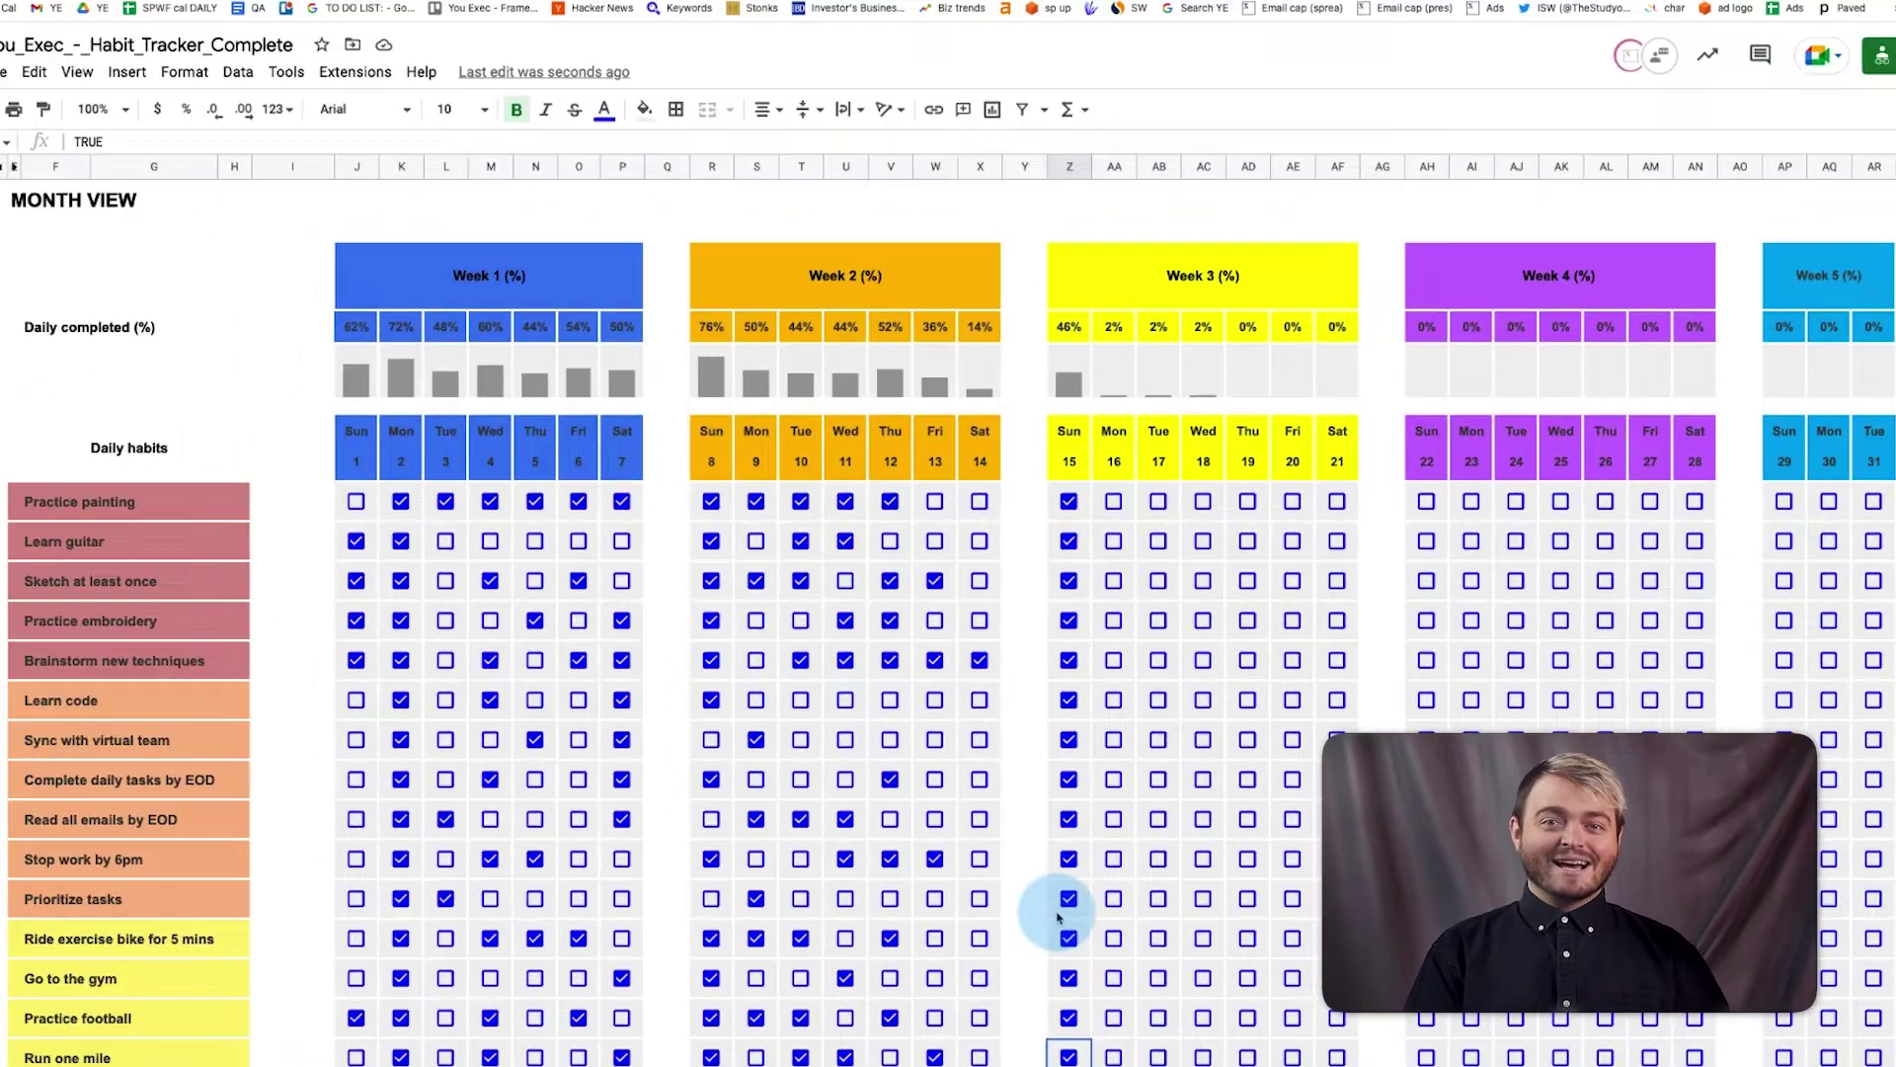
pyautogui.scroll(-10, 1058, 910)
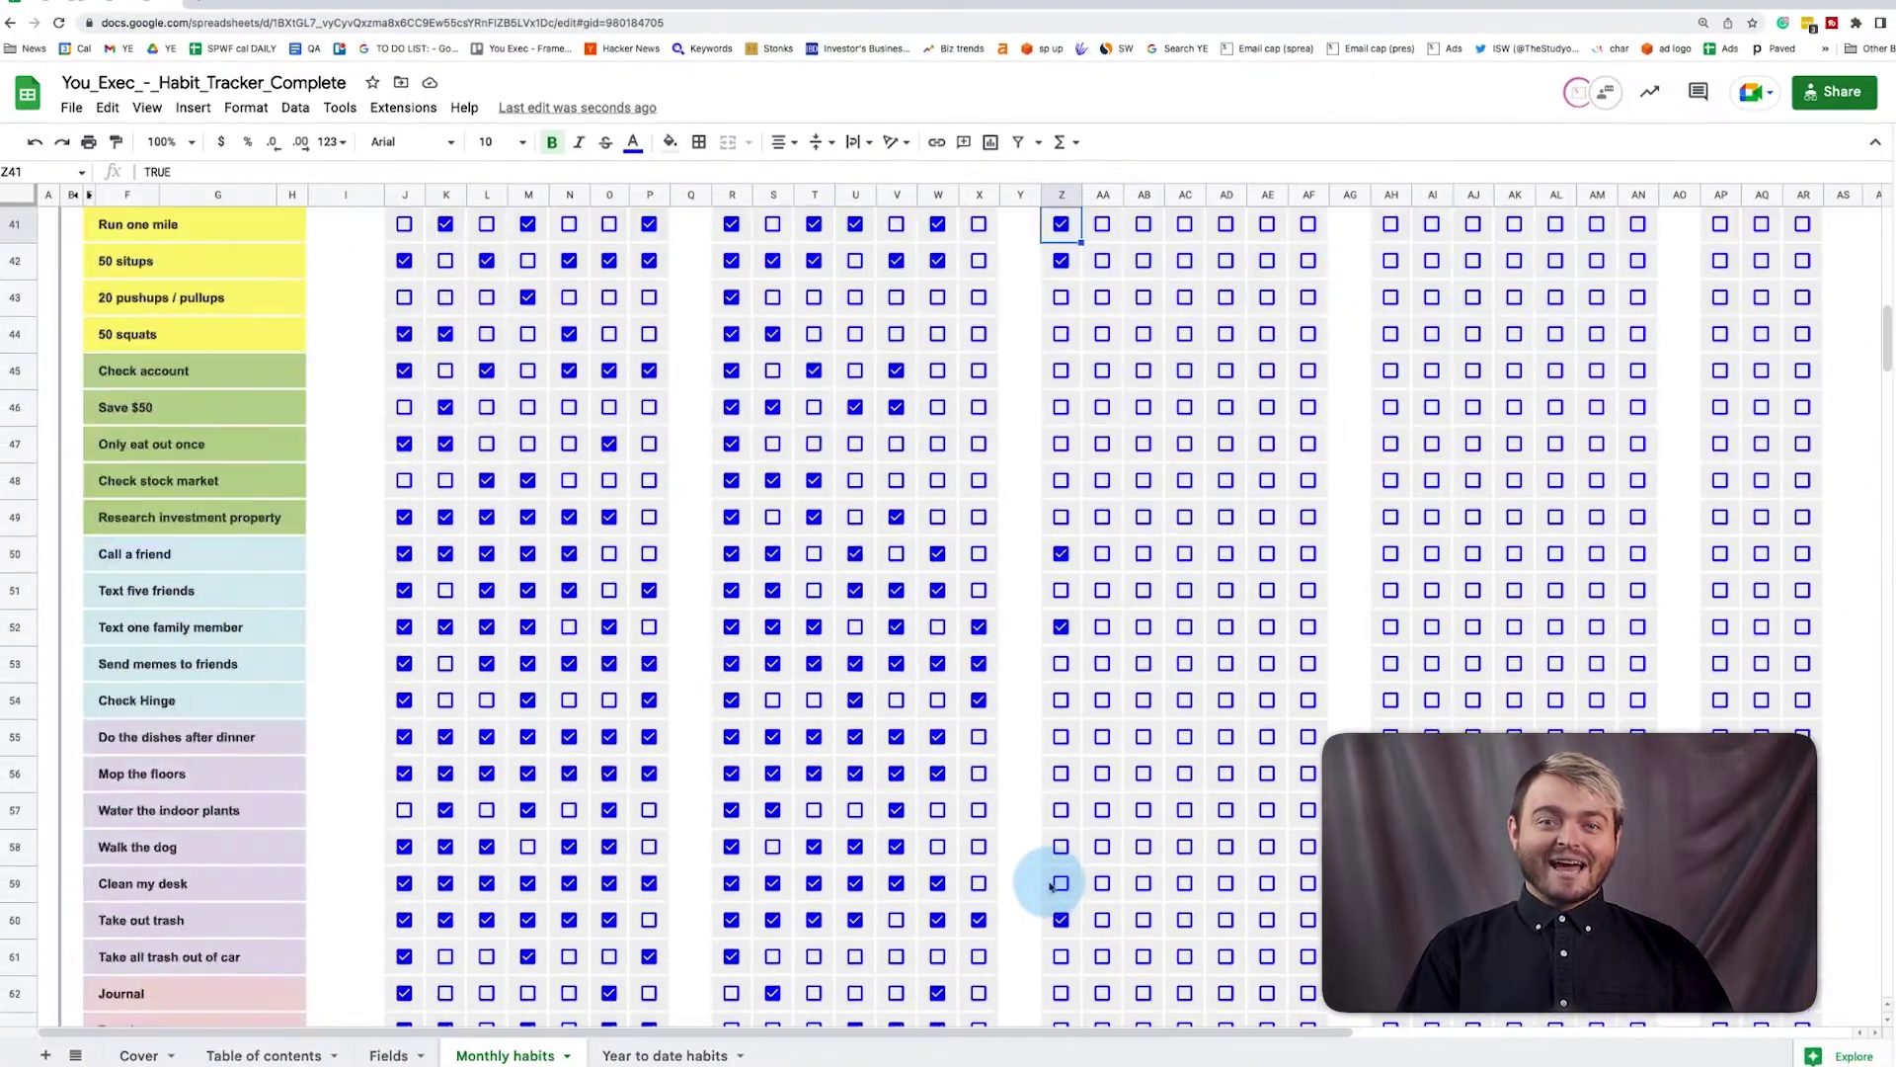
pyautogui.scroll(-5, 1051, 876)
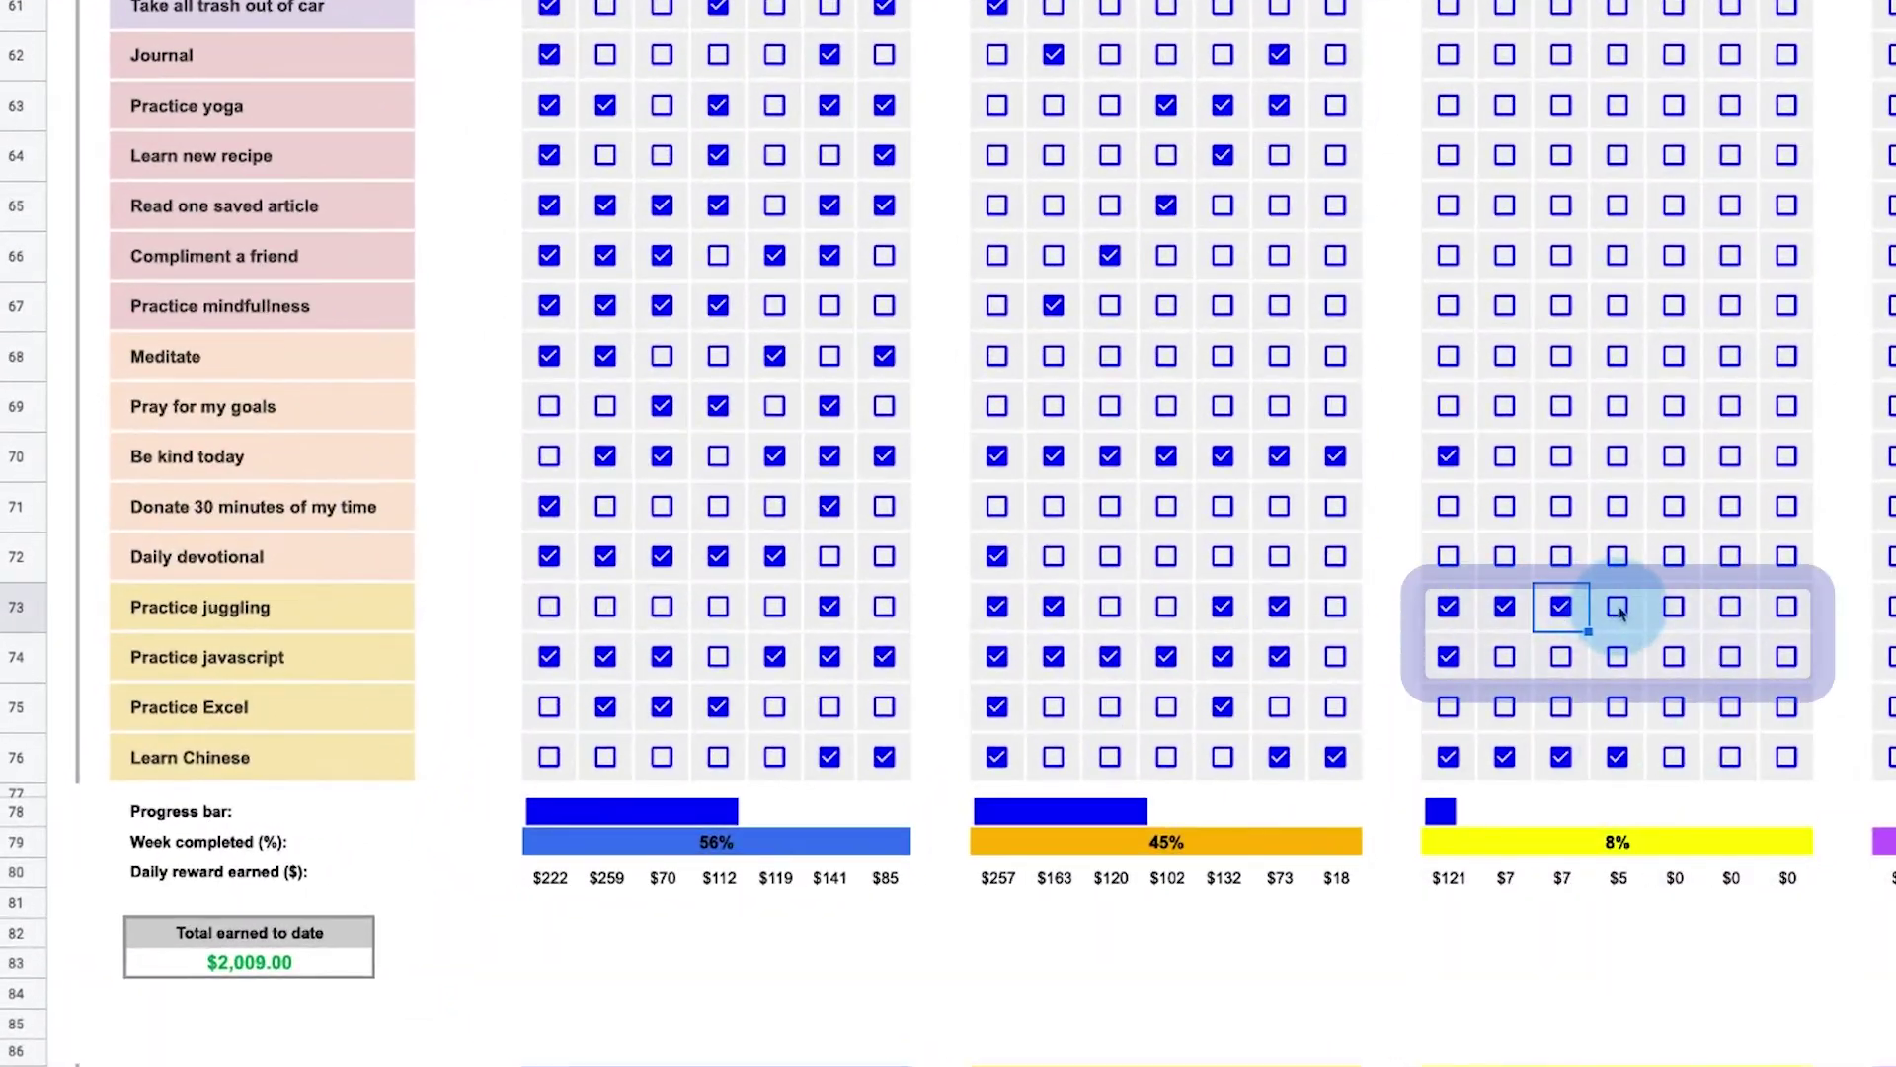
# Tick three more Week 3 days for Practice juggling
pyautogui.click(1618, 606)
pyautogui.click(1674, 606)
pyautogui.click(1730, 606)
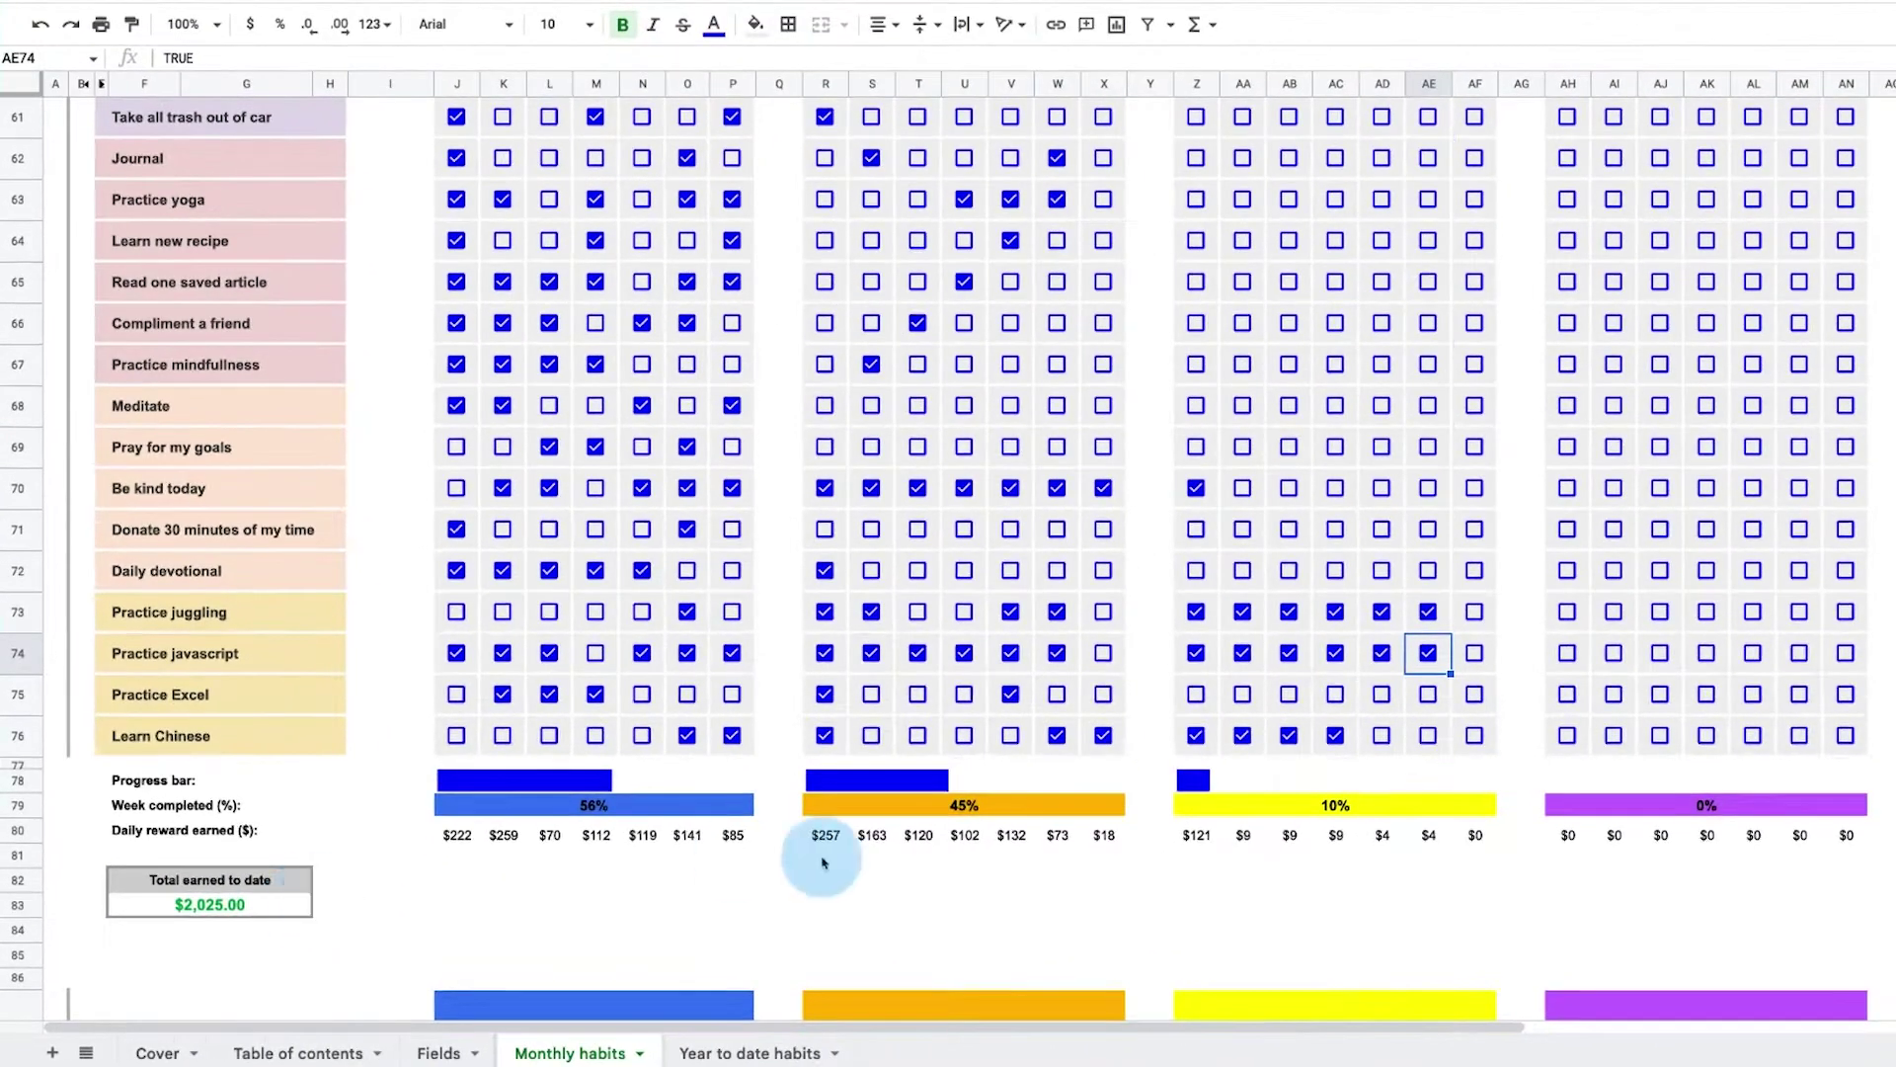
pyautogui.scroll(-5, 827, 866)
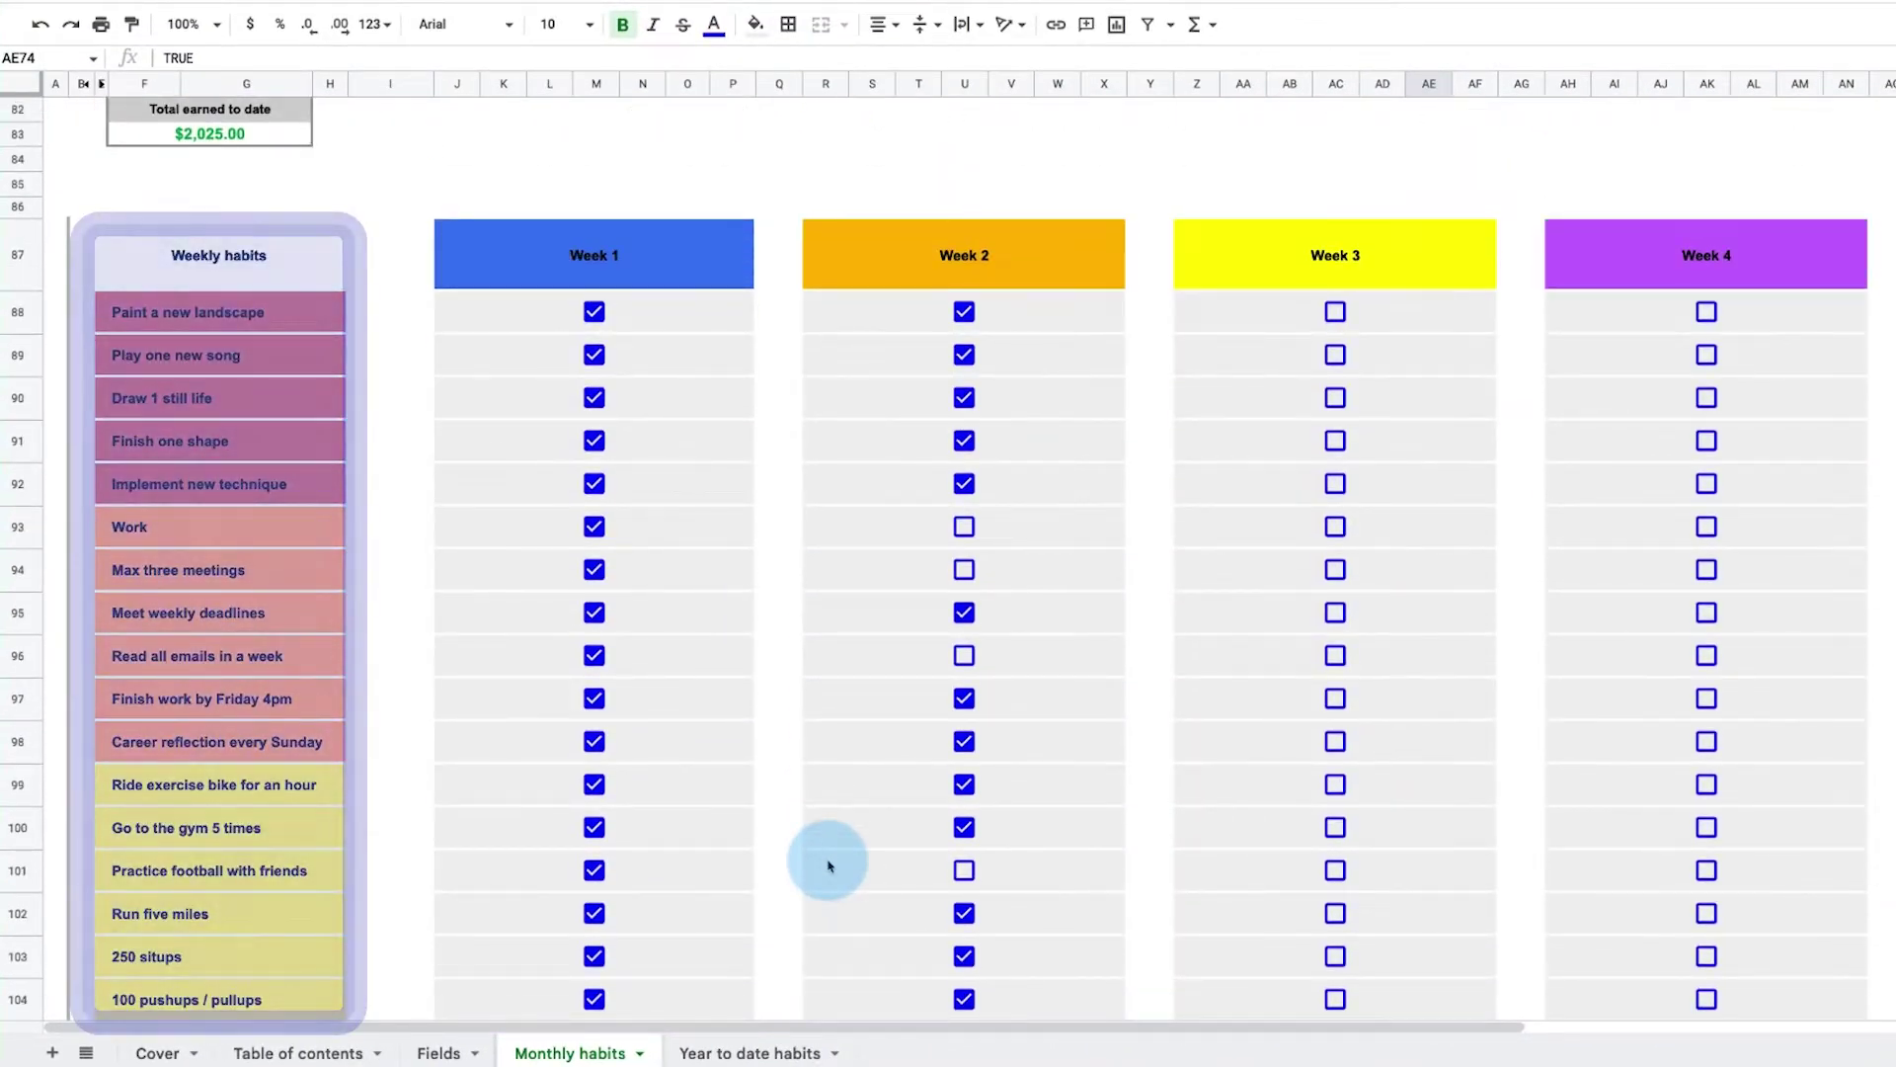
pyautogui.scroll(-4, 1199, 846)
pyautogui.scroll(-3, 1197, 847)
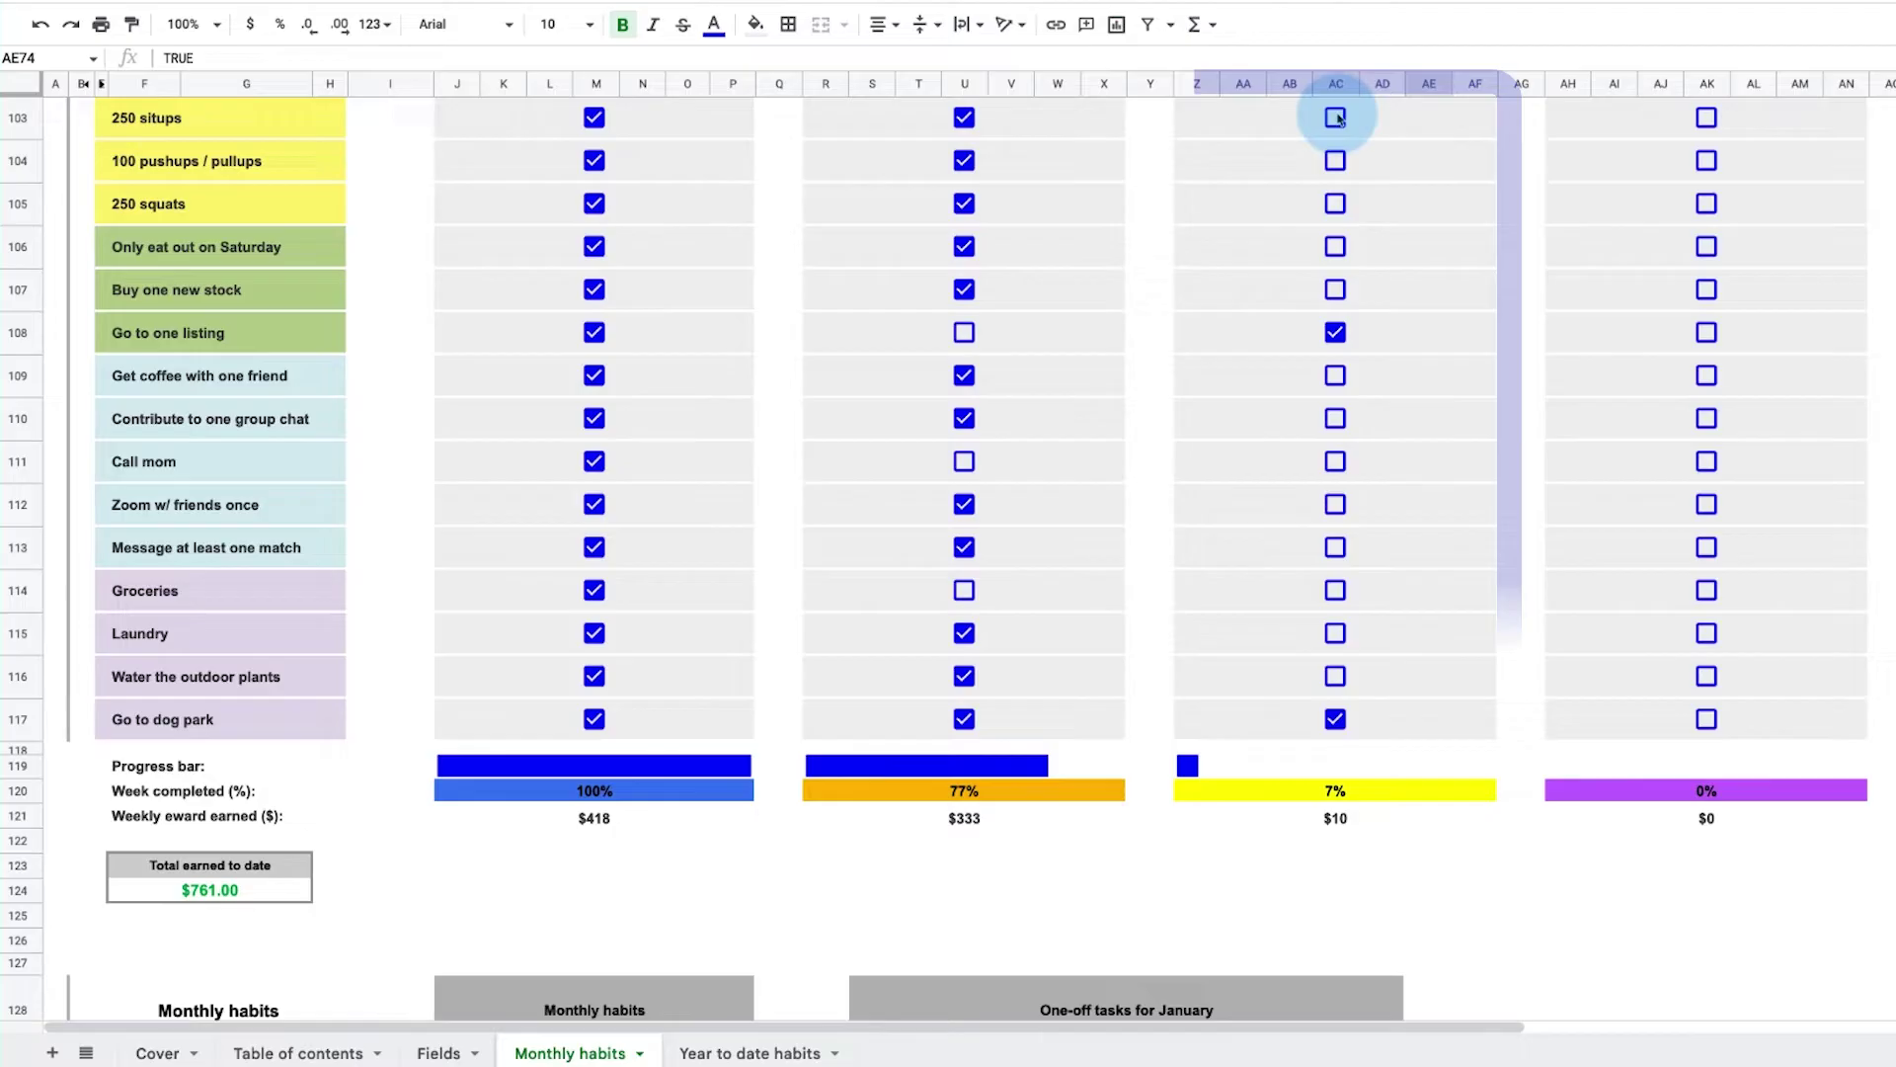
# Tick 250 squats, Only eat out on Saturday, Buy one new stock, Get coffee with one friend and Contribute to one group chat for Week 3
pyautogui.click(1335, 204)
pyautogui.click(1335, 247)
pyautogui.click(1334, 290)
pyautogui.click(1334, 375)
pyautogui.click(1336, 418)
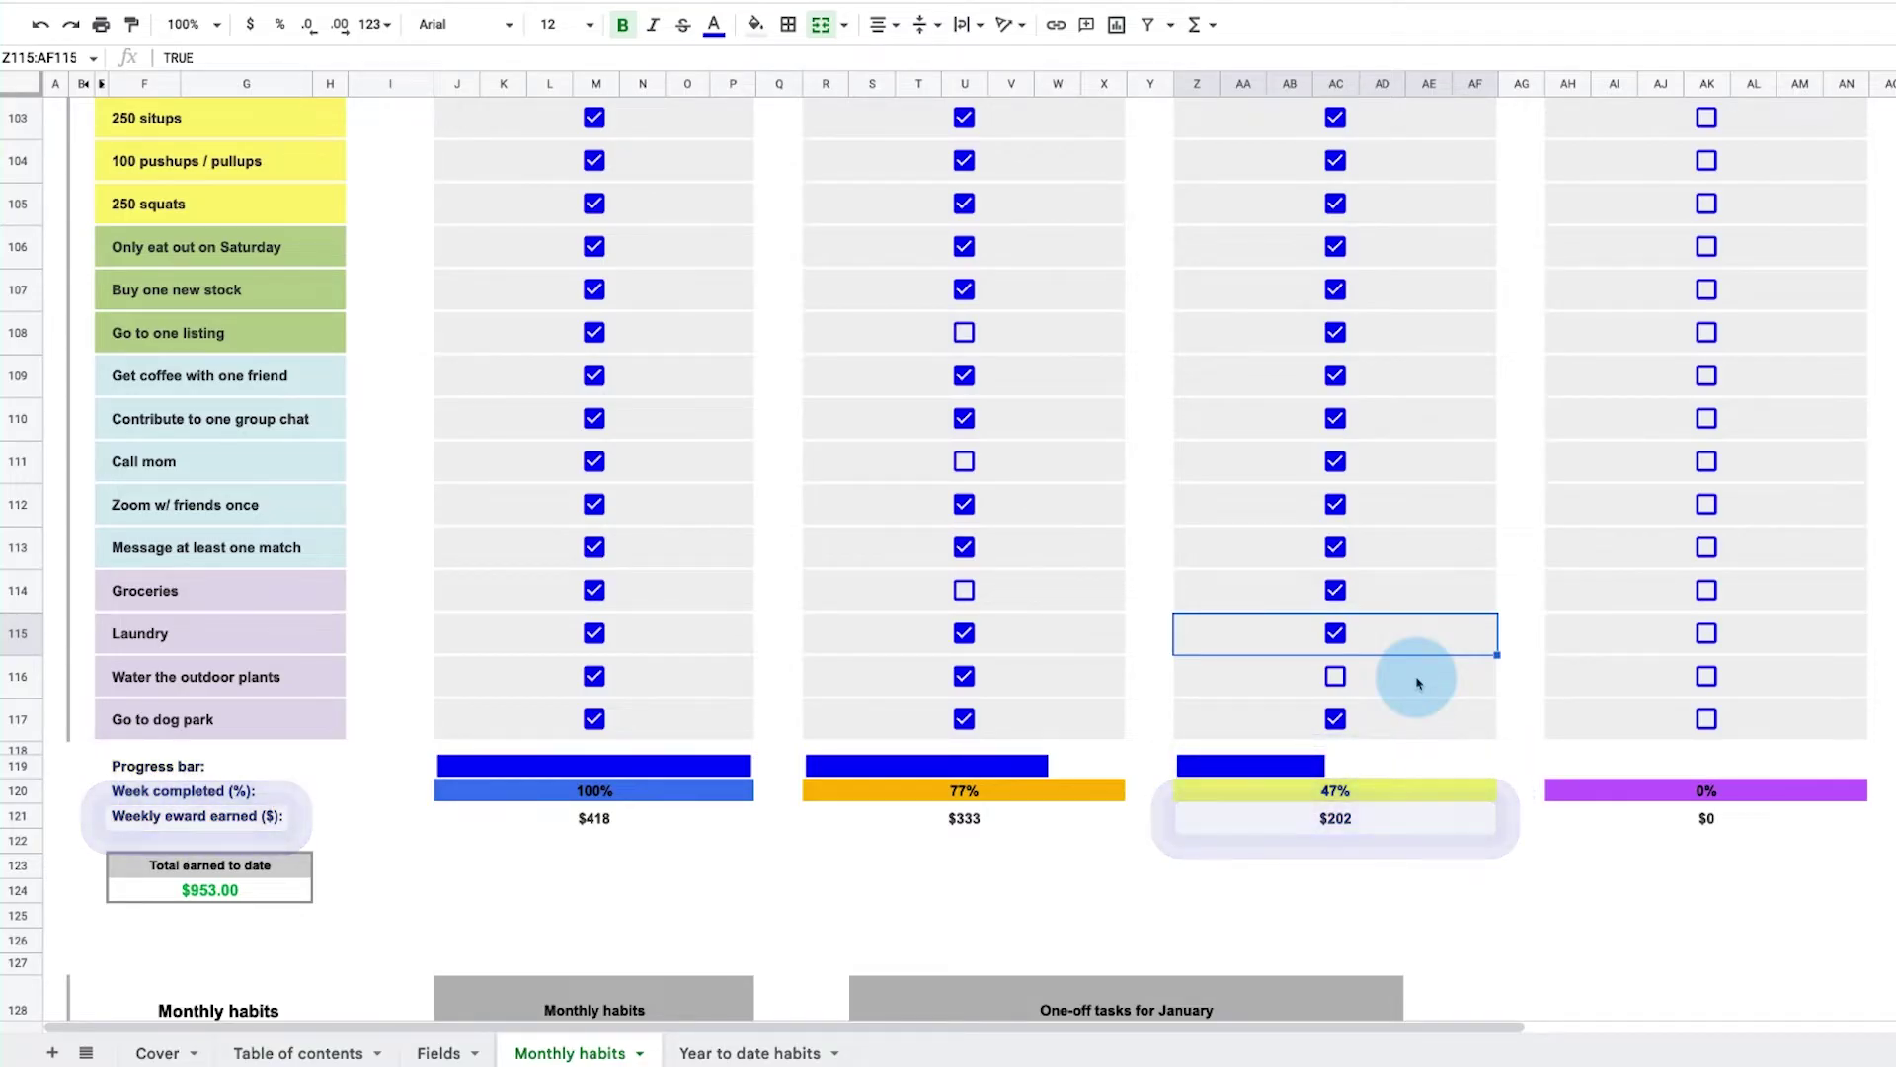
pyautogui.scroll(-5, 1417, 684)
pyautogui.scroll(-5, 1417, 683)
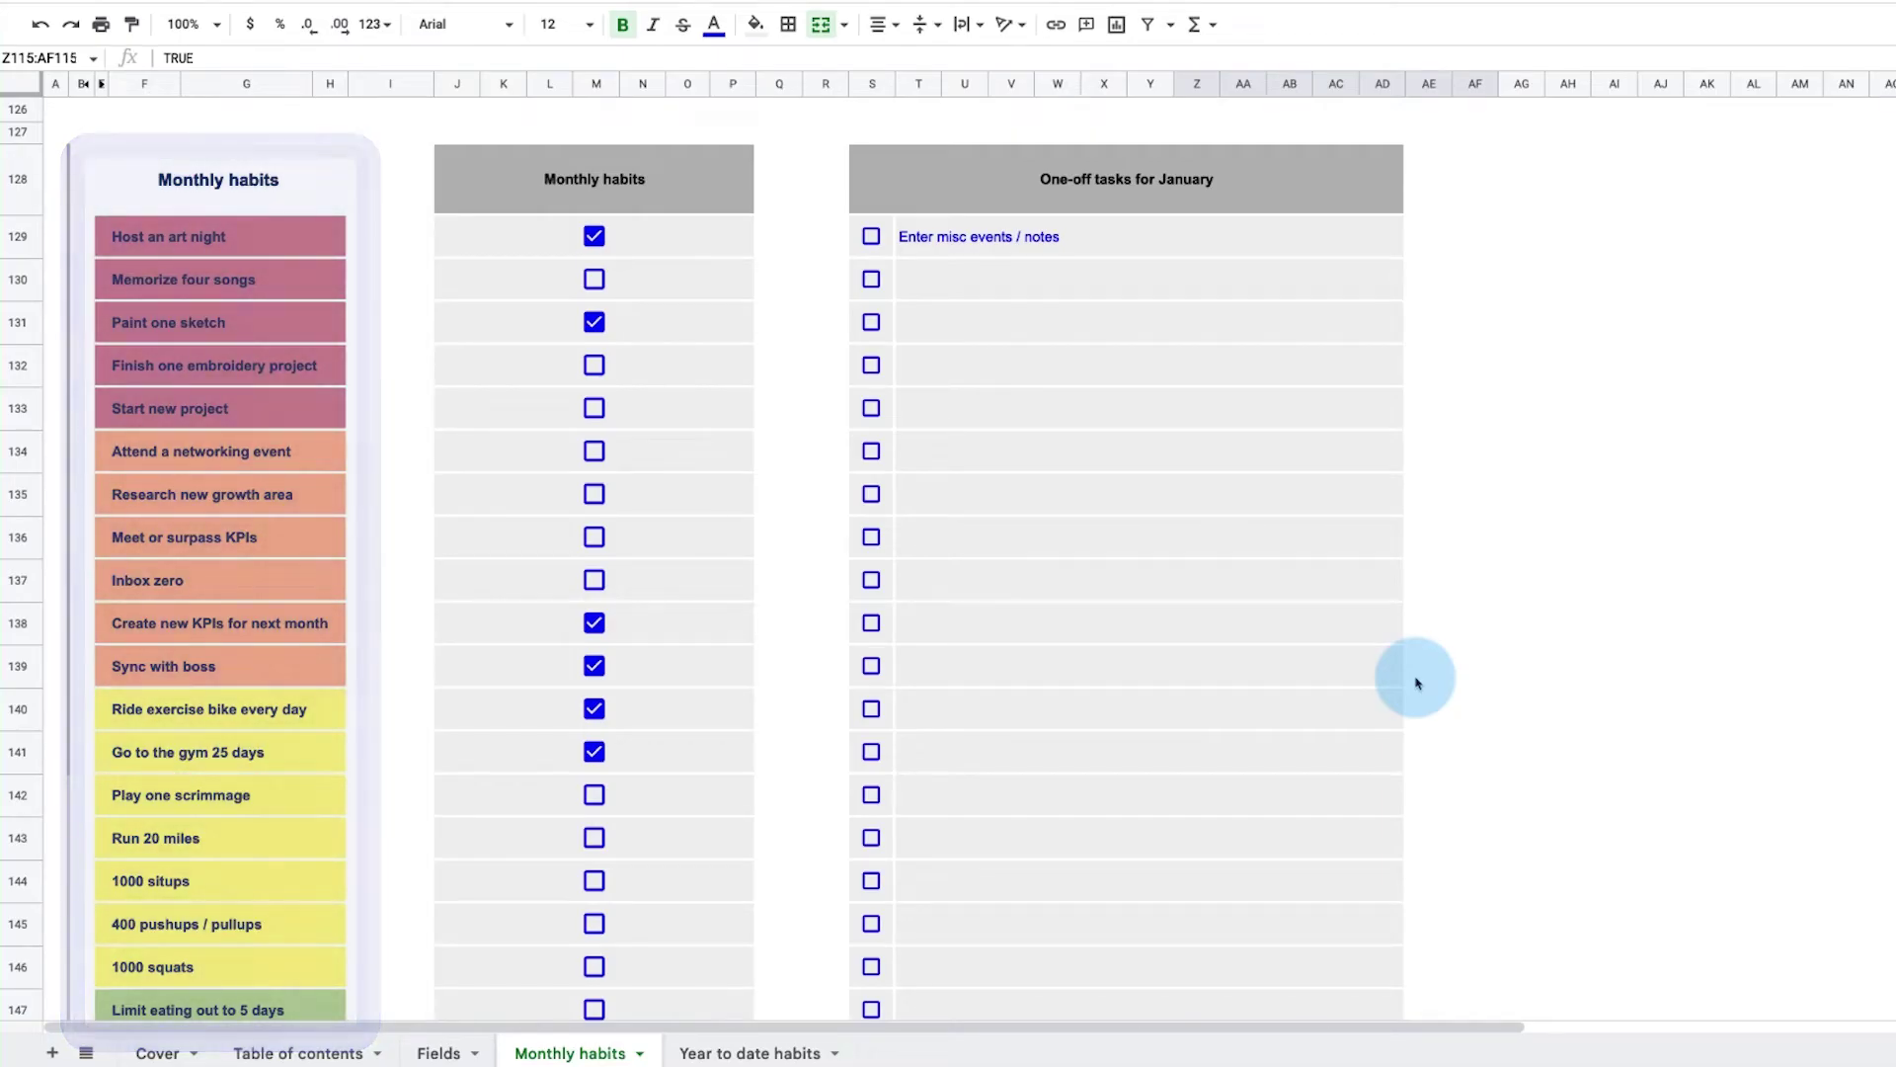
pyautogui.scroll(-5, 1416, 683)
# Tick 400 pushups / pullups, 1000 squats, Limit eating out to 5 days and Buy five new stocks
pyautogui.click(595, 247)
pyautogui.click(595, 290)
pyautogui.click(593, 333)
pyautogui.click(594, 376)
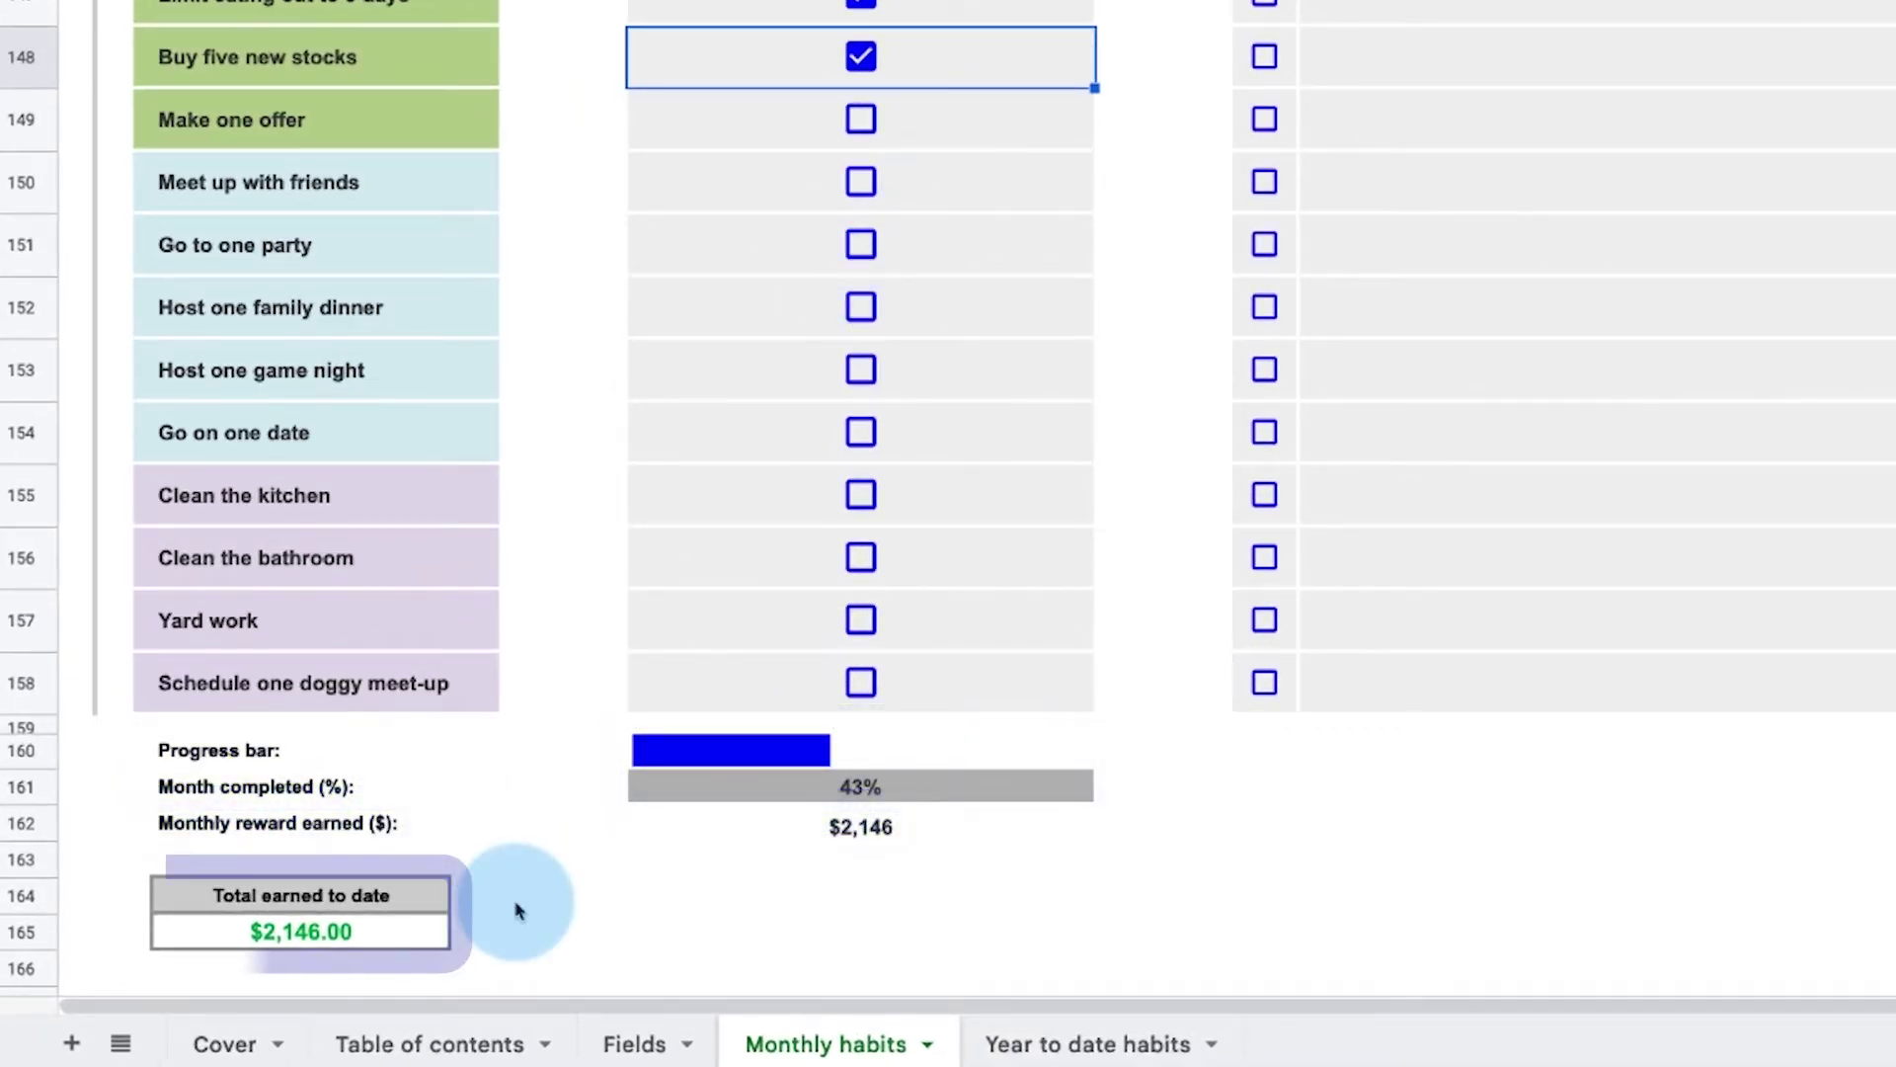
pyautogui.scroll(5, 518, 911)
pyautogui.scroll(5, 426, 906)
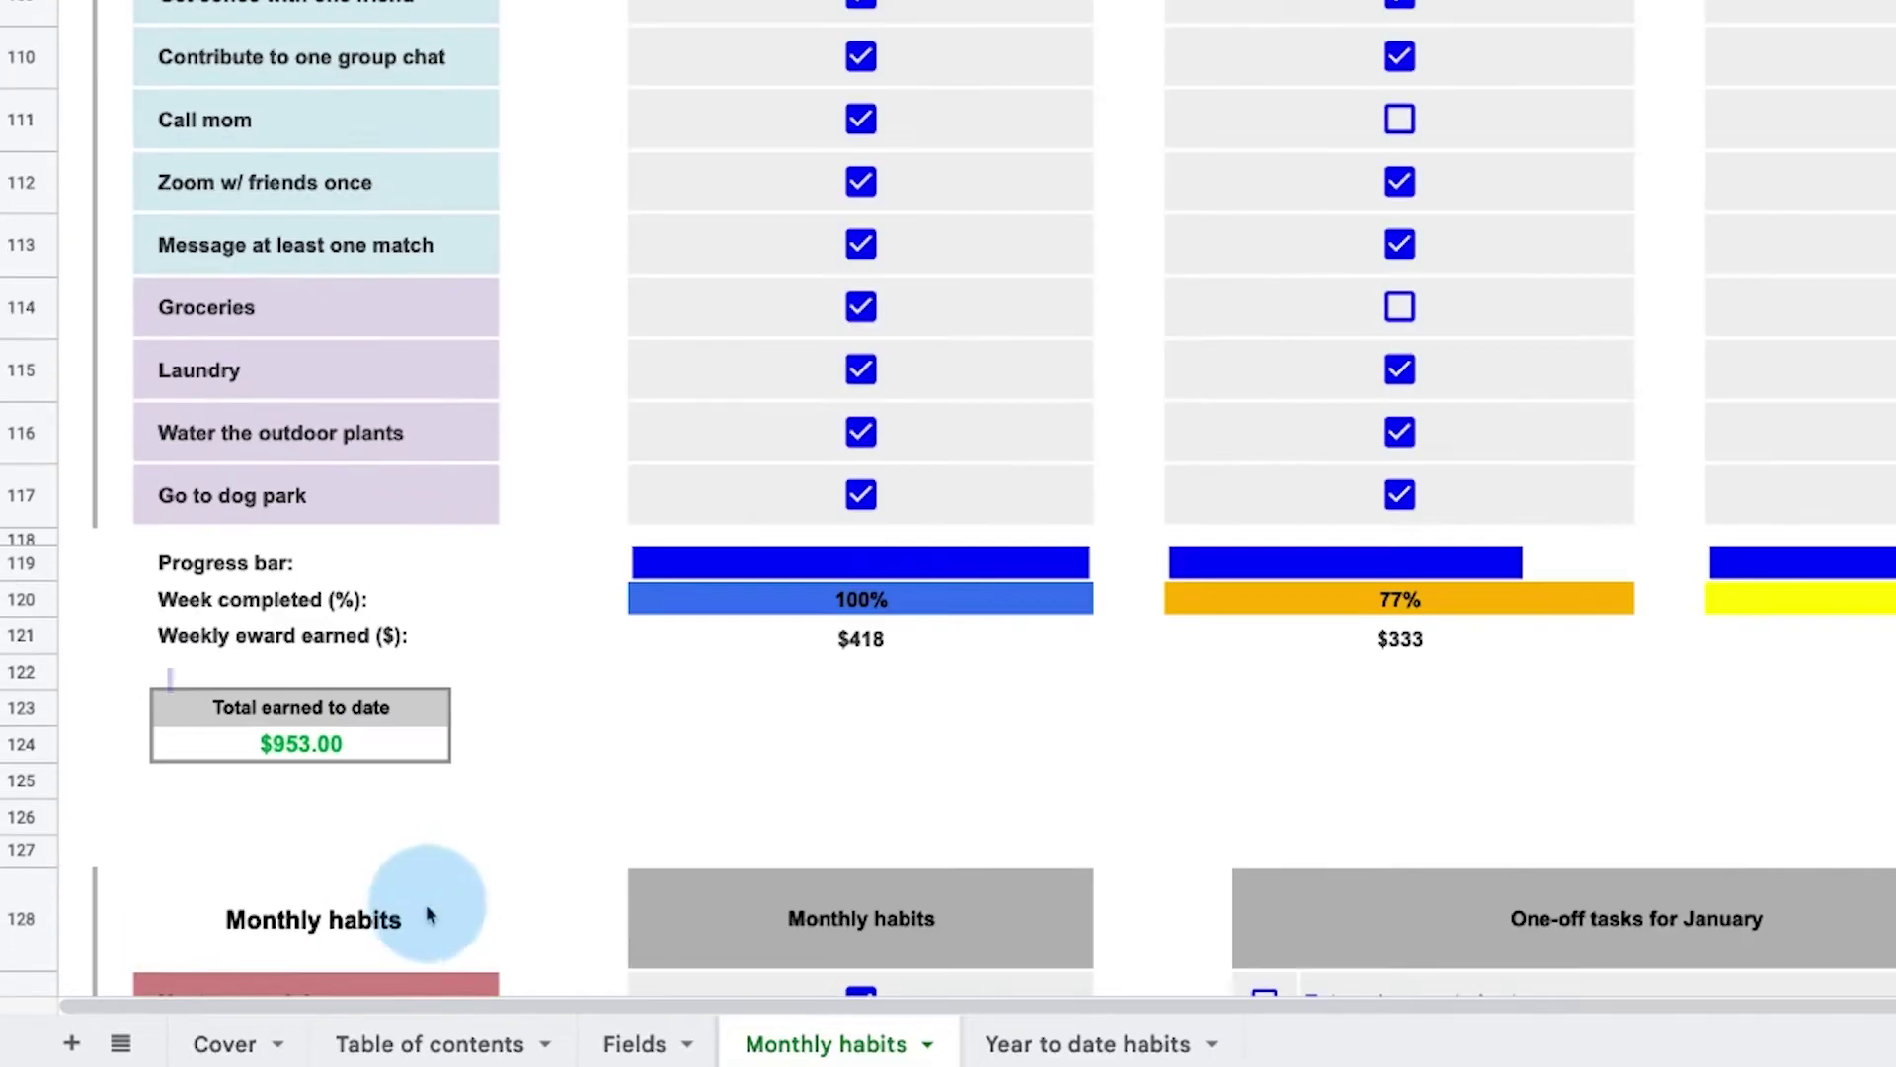
pyautogui.scroll(3, 568, 796)
pyautogui.scroll(10, 564, 787)
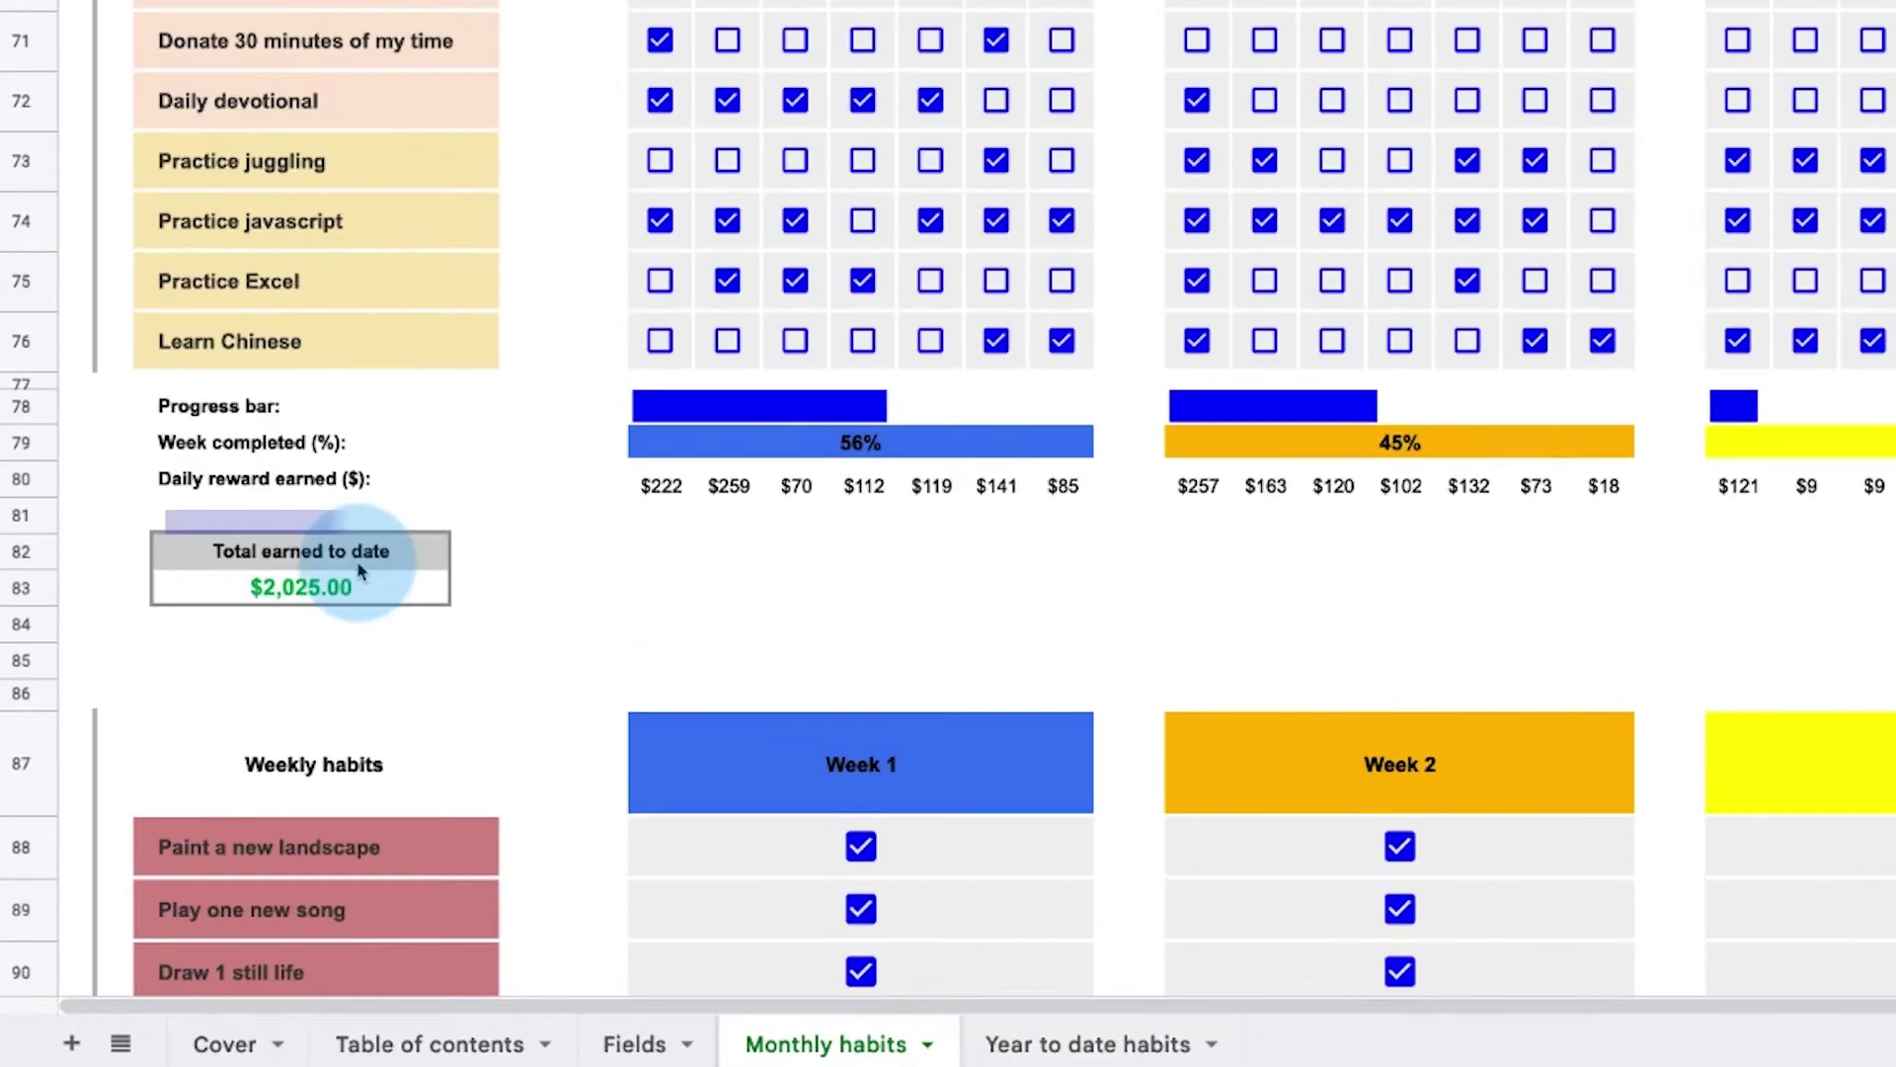
pyautogui.scroll(3, 385, 652)
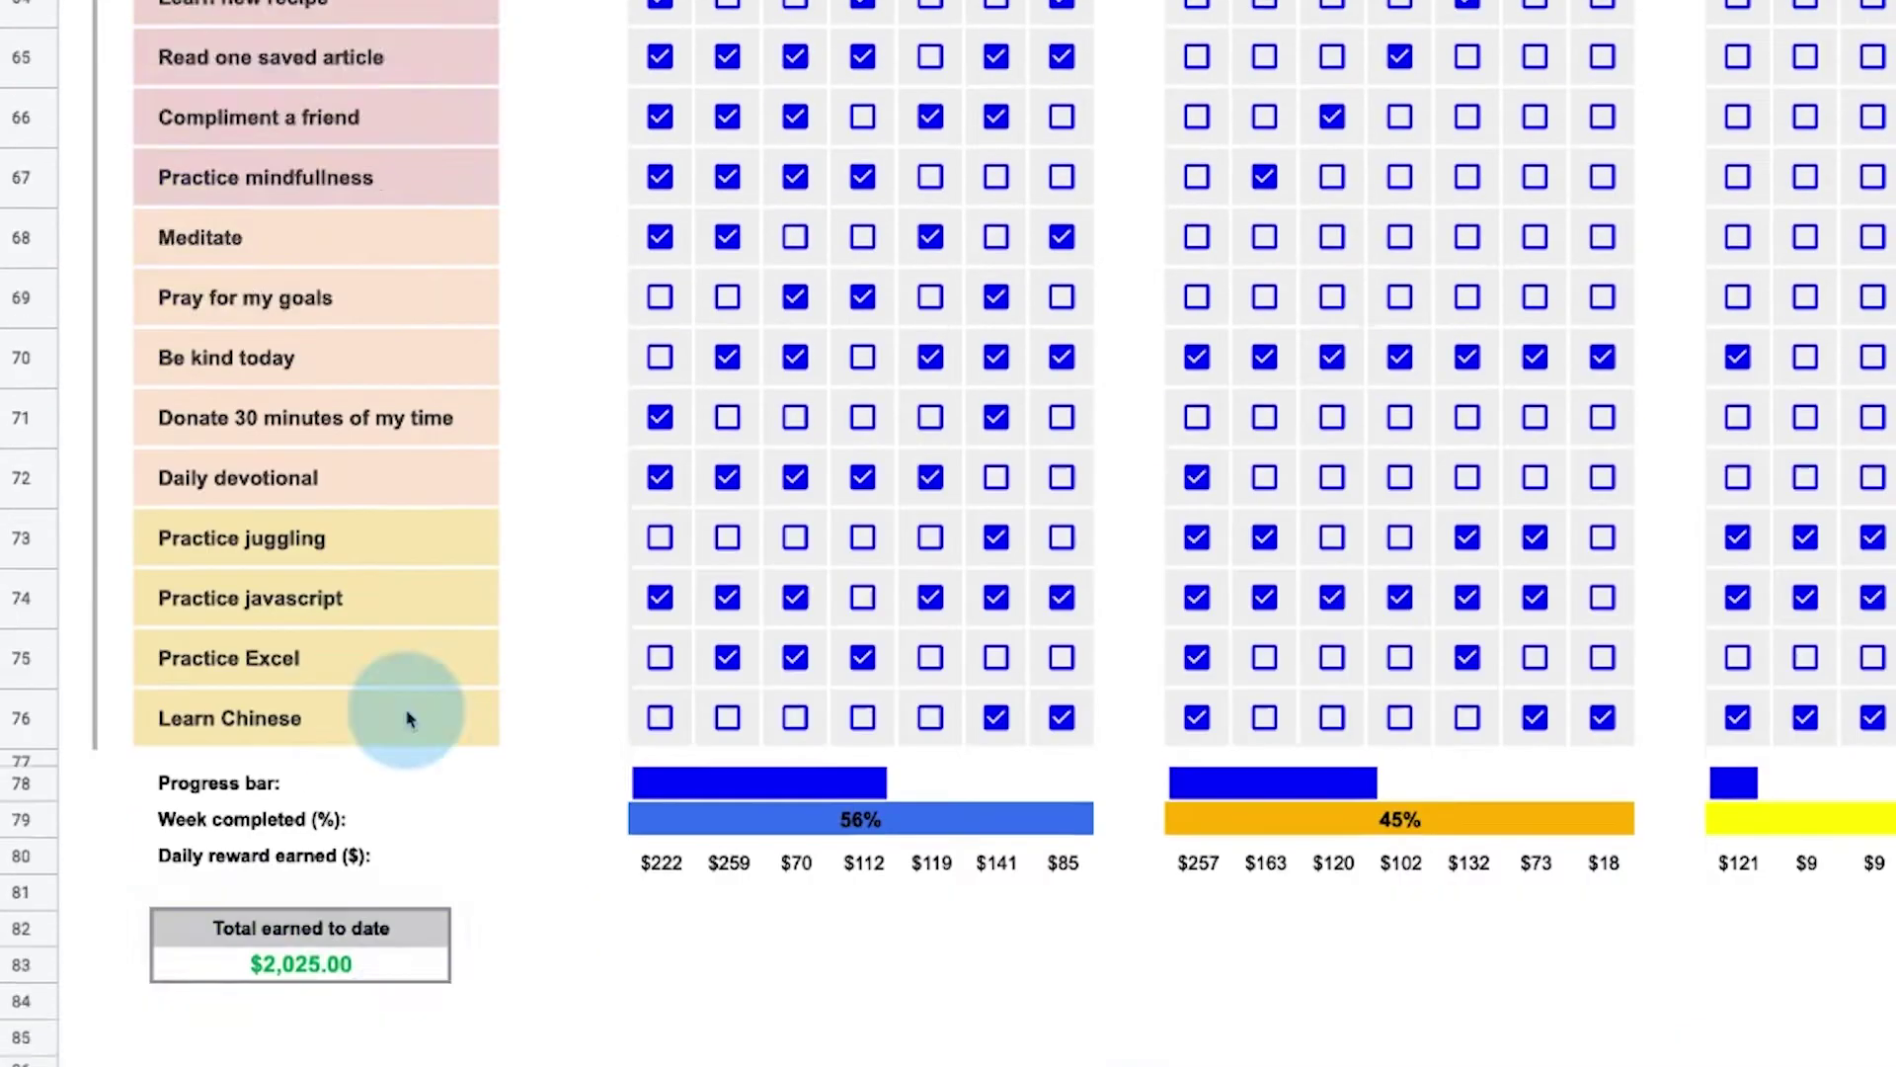
pyautogui.scroll(15, 408, 888)
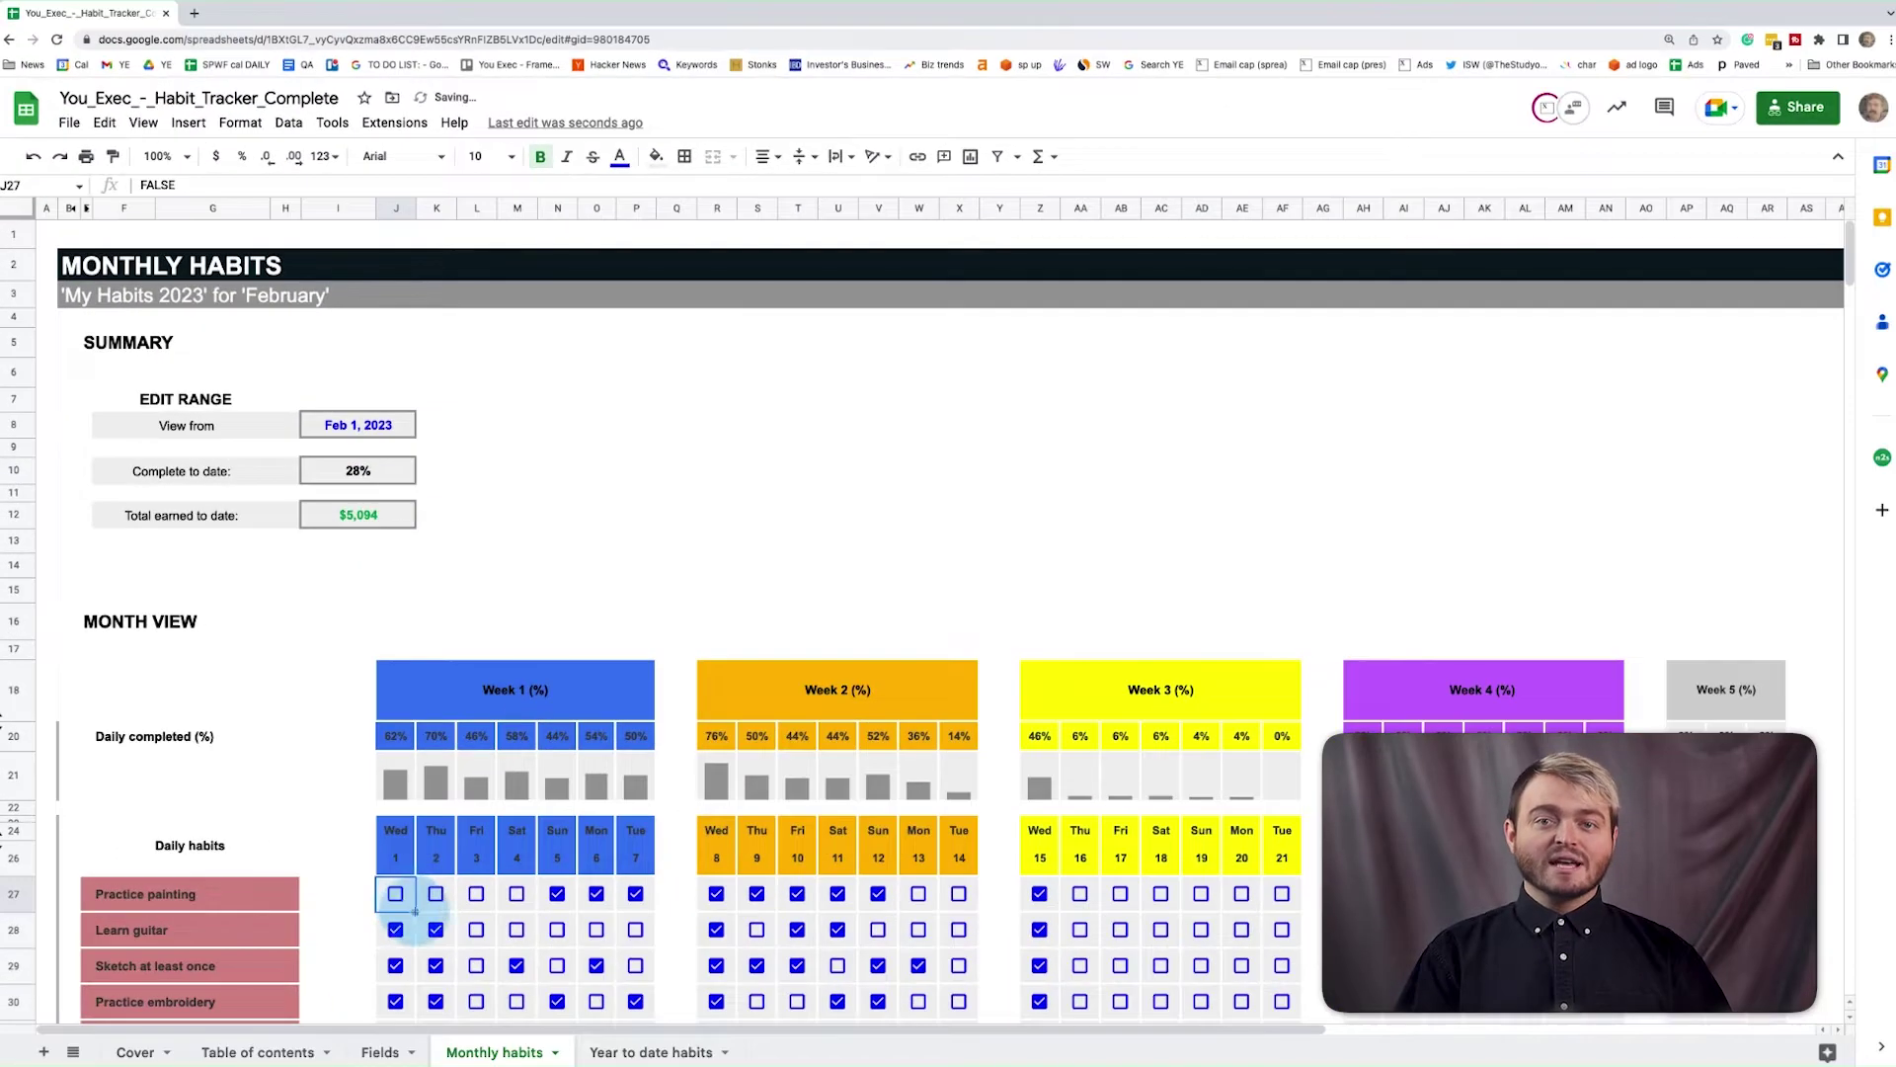
pyautogui.scroll(-3, 634, 970)
pyautogui.scroll(-10, 634, 971)
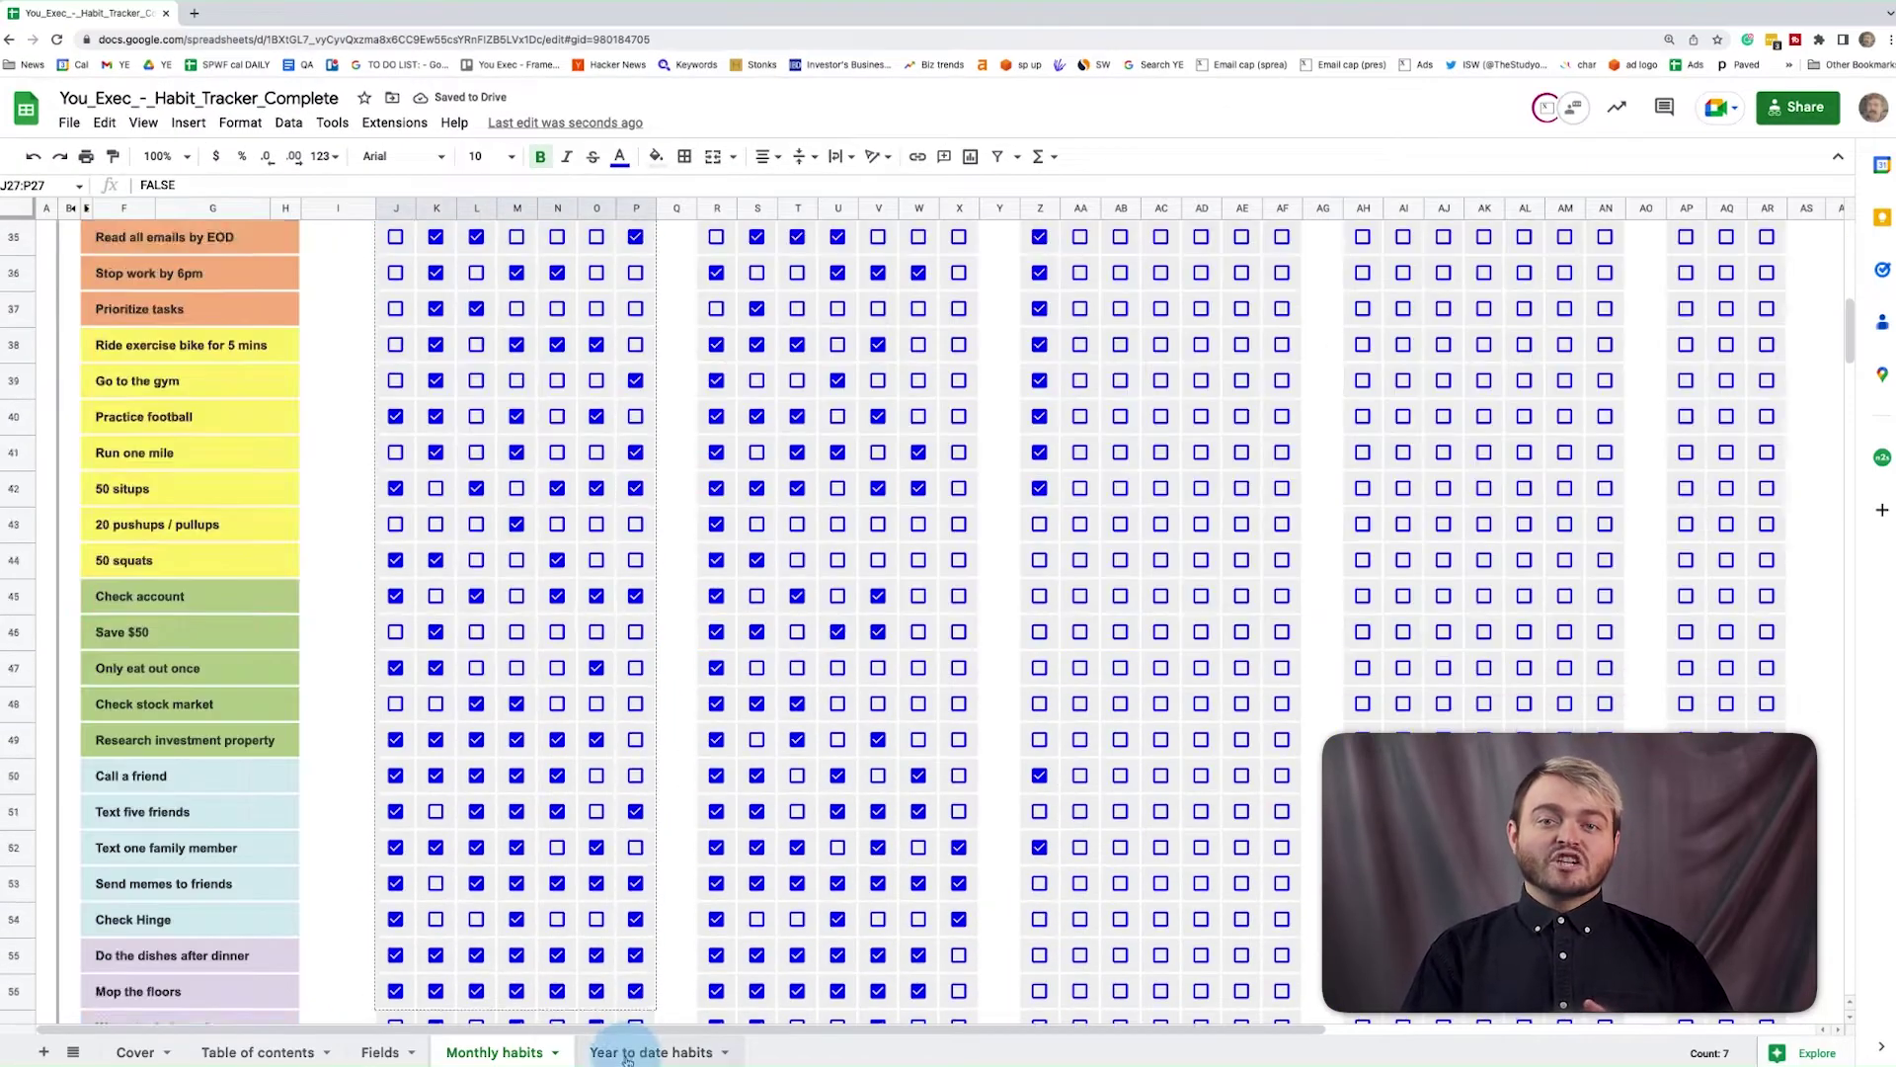
pyautogui.scroll(-5, 635, 970)
pyautogui.scroll(8, 635, 970)
pyautogui.scroll(10, 594, 845)
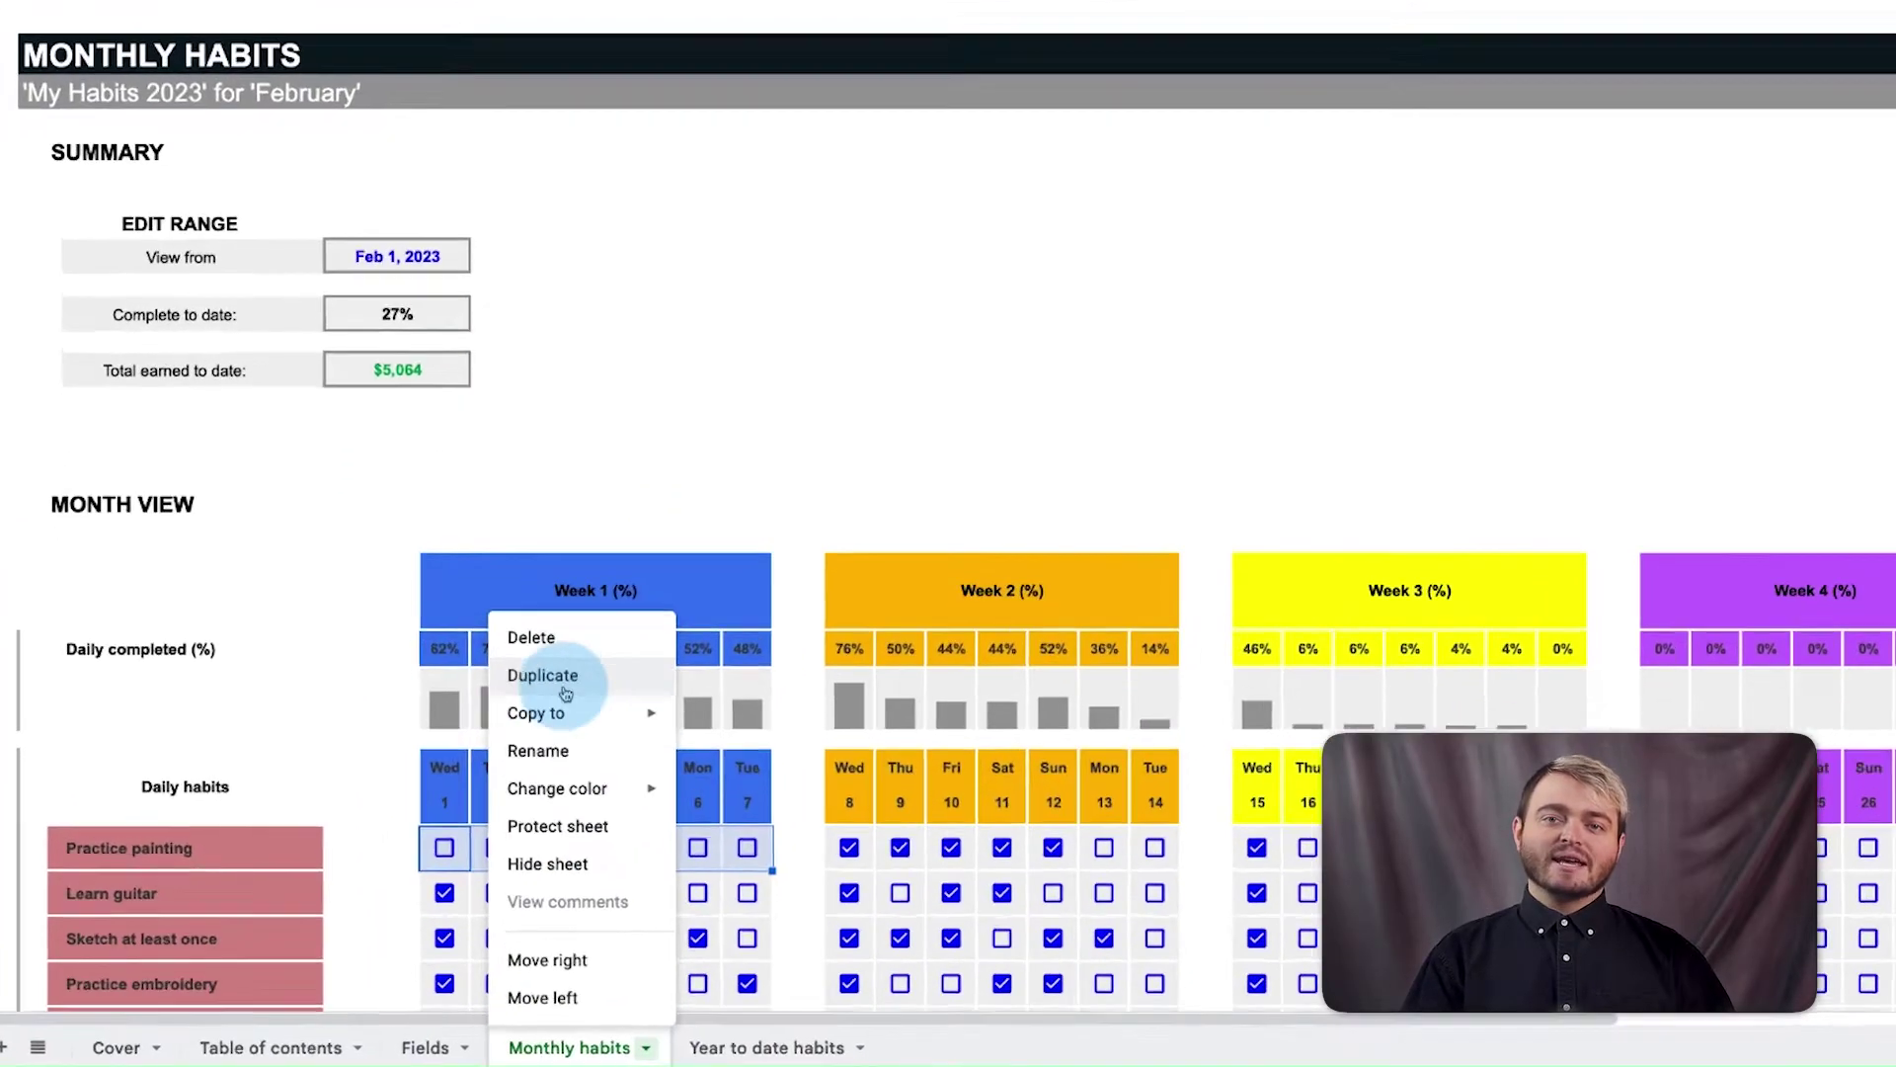
# Duplicate the Monthly habits tab as February, then view the Year to date habits sheet
pyautogui.click(473, 755)
pyautogui.write('February')
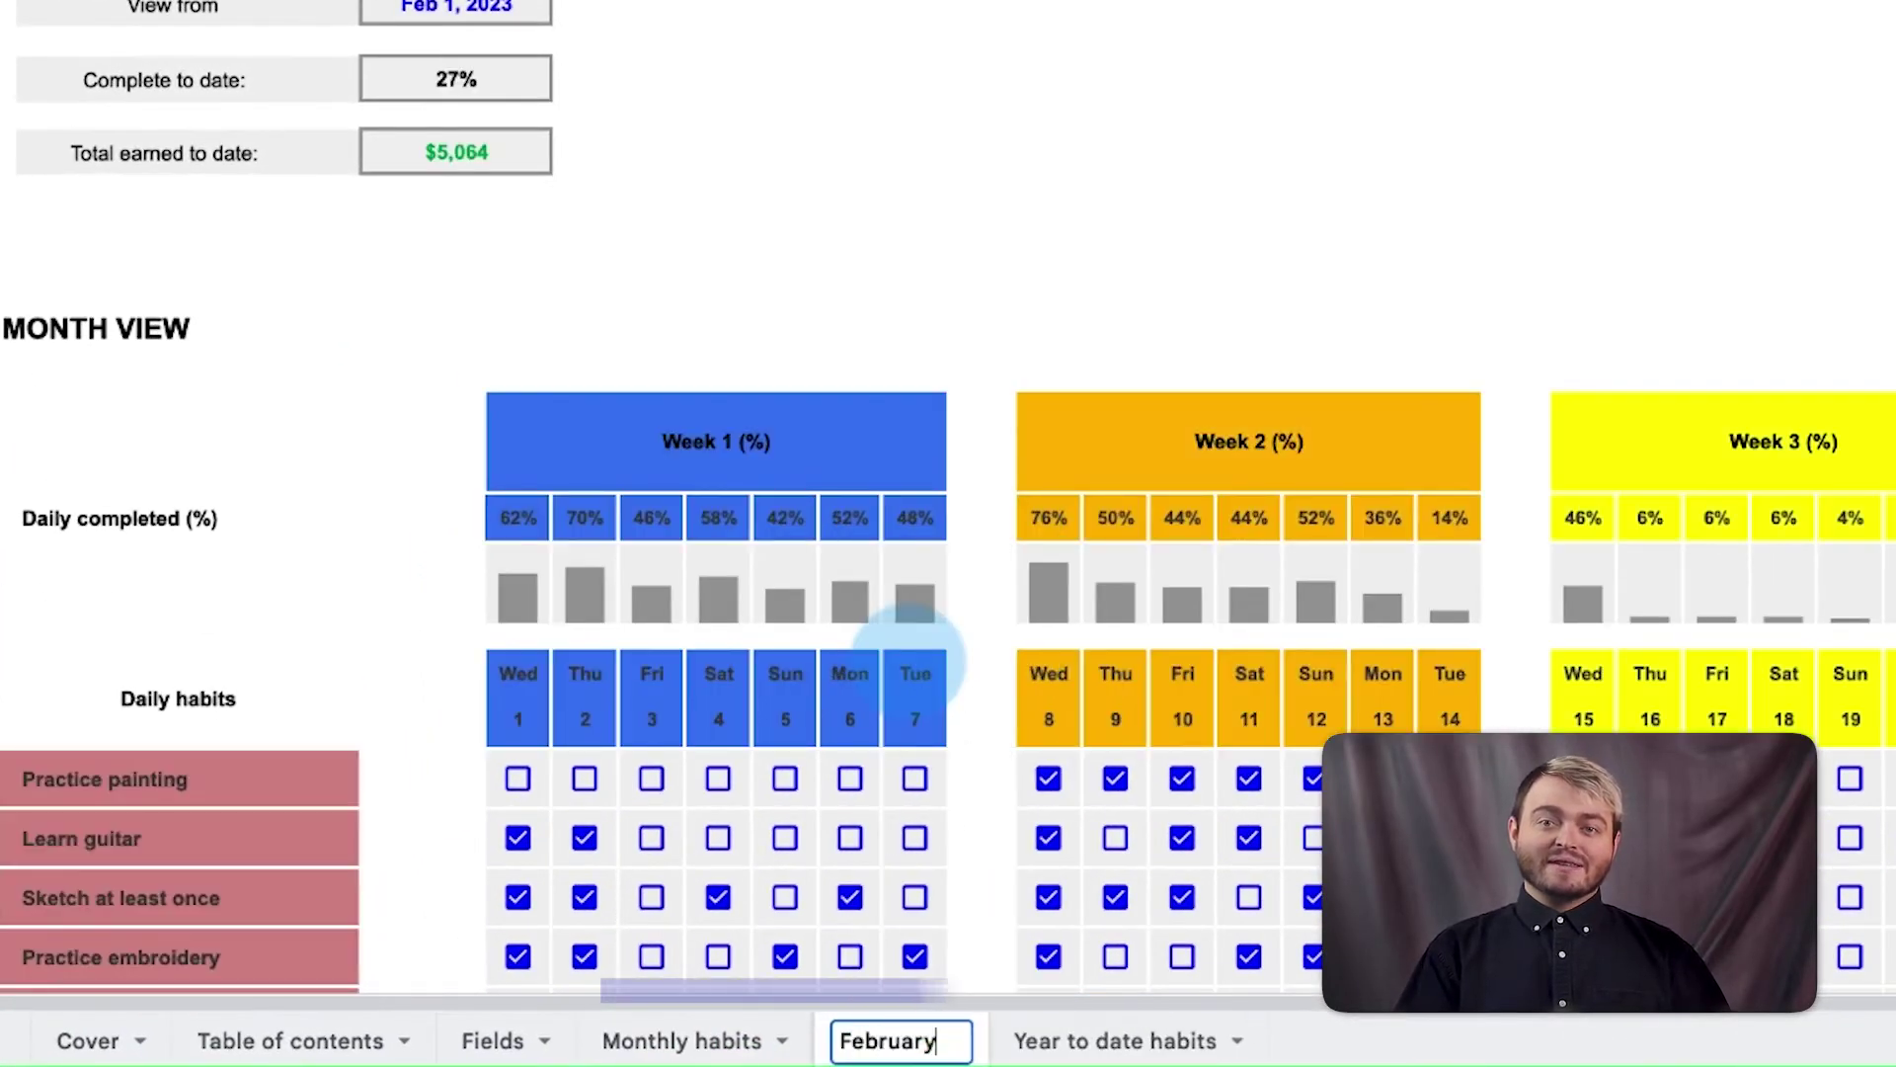
pyautogui.click(1047, 1043)
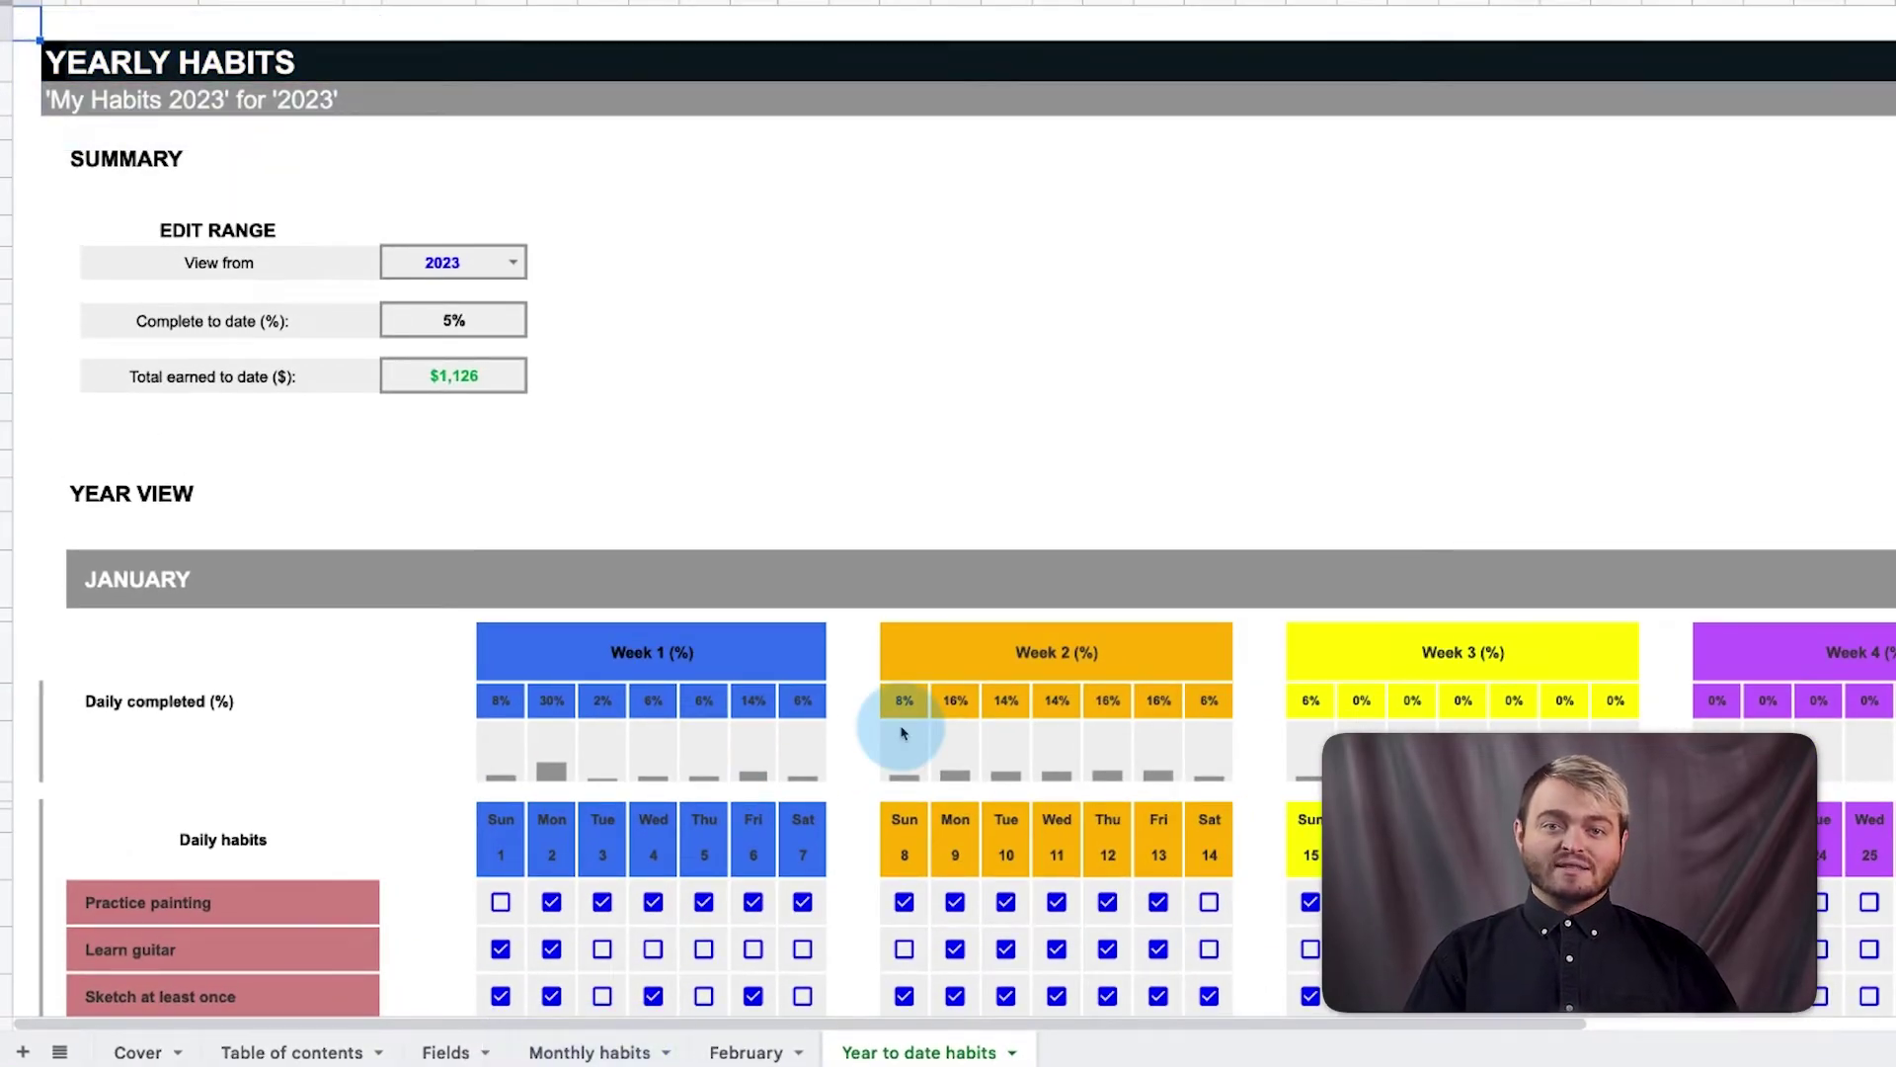
pyautogui.scroll(-10, 902, 732)
pyautogui.scroll(-10, 852, 733)
pyautogui.scroll(-10, 852, 734)
pyautogui.scroll(-10, 852, 739)
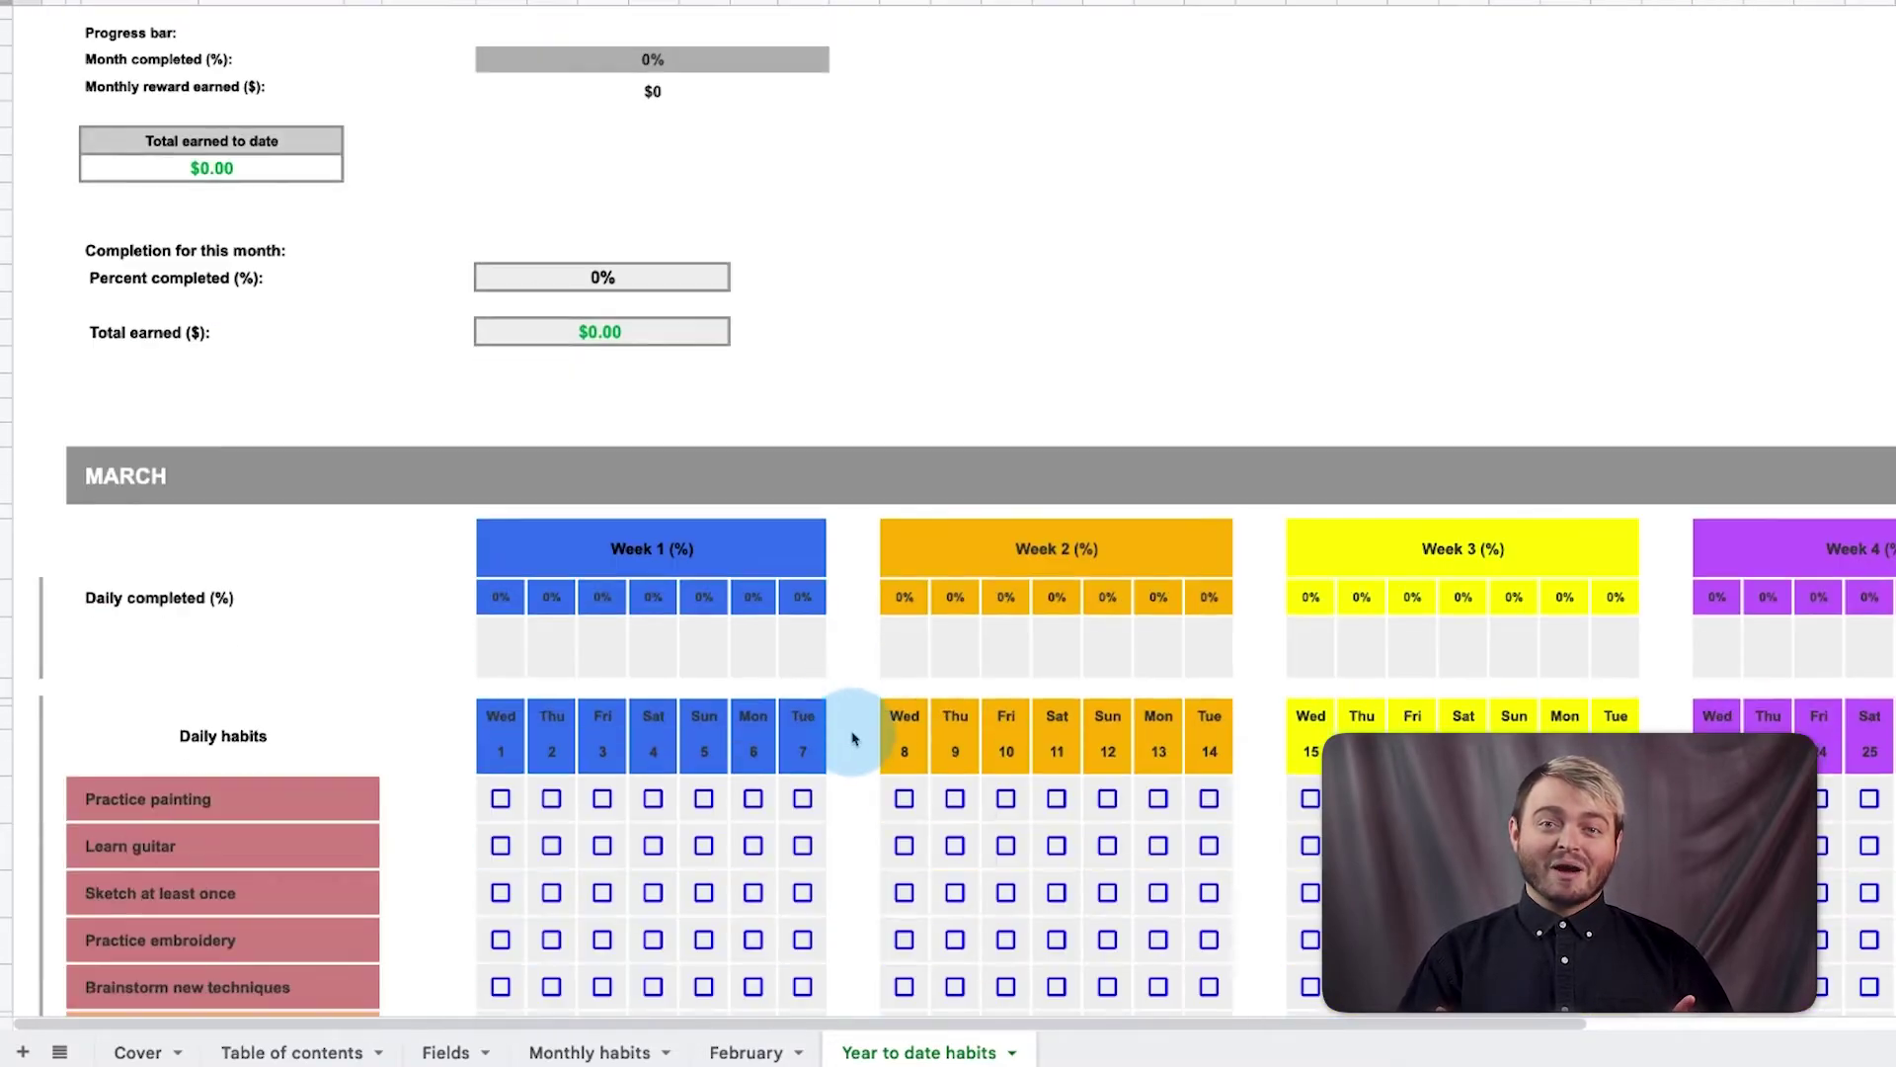
pyautogui.scroll(-3, 853, 738)
pyautogui.scroll(-8, 851, 738)
pyautogui.scroll(-8, 853, 738)
pyautogui.scroll(-3, 852, 739)
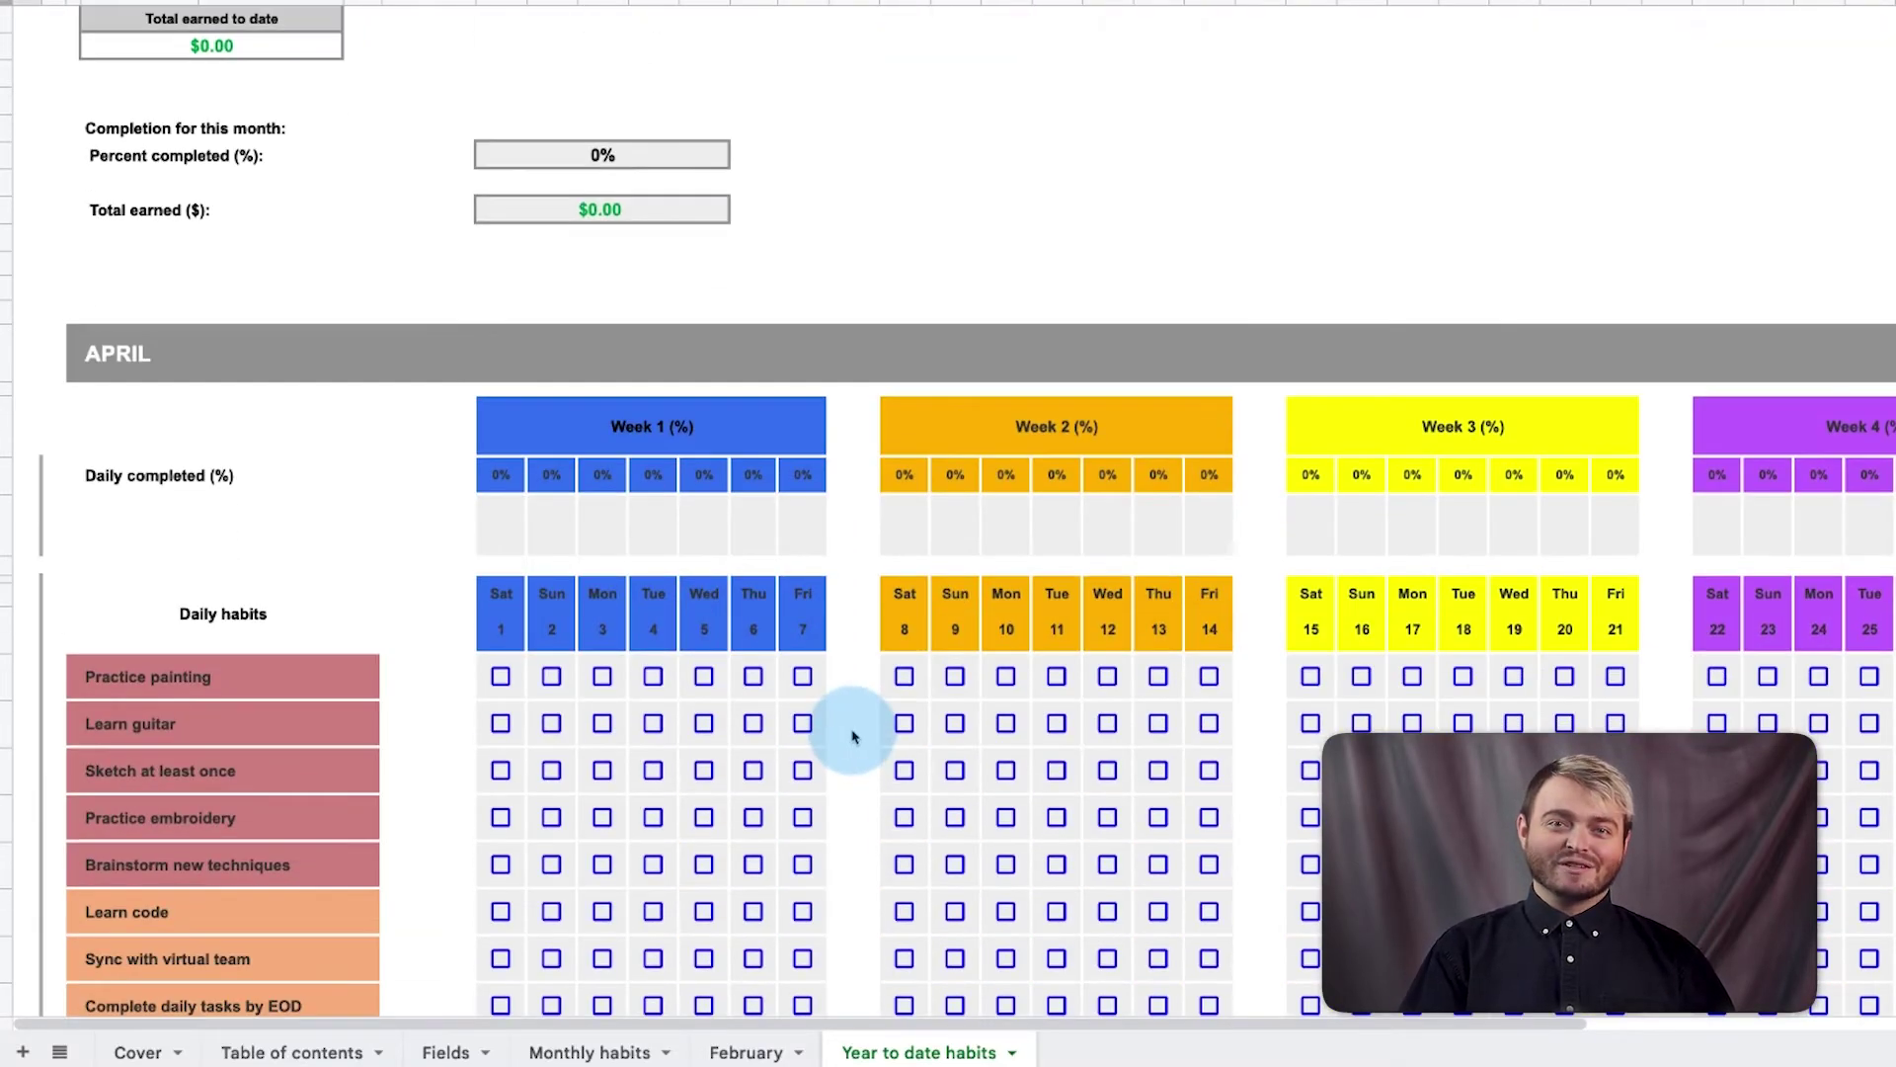
pyautogui.scroll(-3, 851, 738)
pyautogui.scroll(-6, 853, 733)
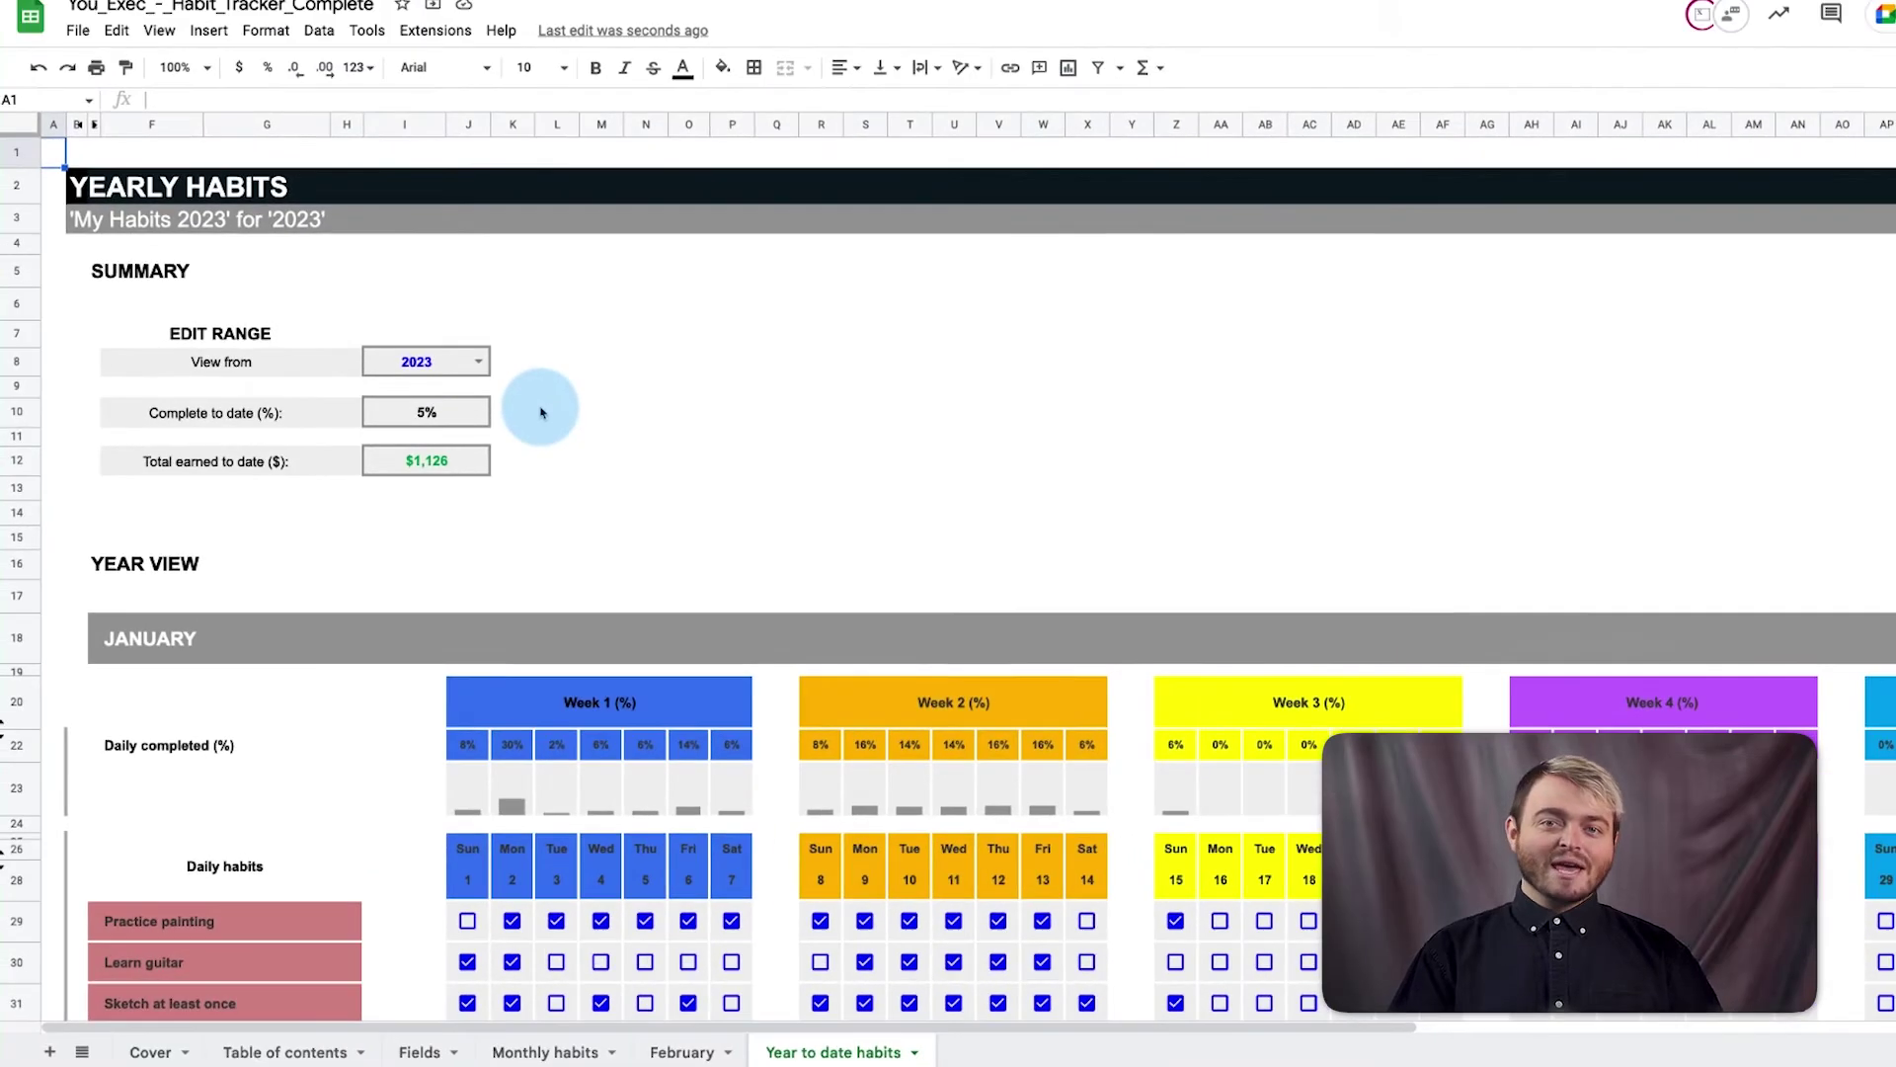
pyautogui.scroll(-5, 541, 413)
# Unhide habit rows 38–79 on the Year to date habits sheet and clear the selection
pyautogui.rightClick(12, 698)
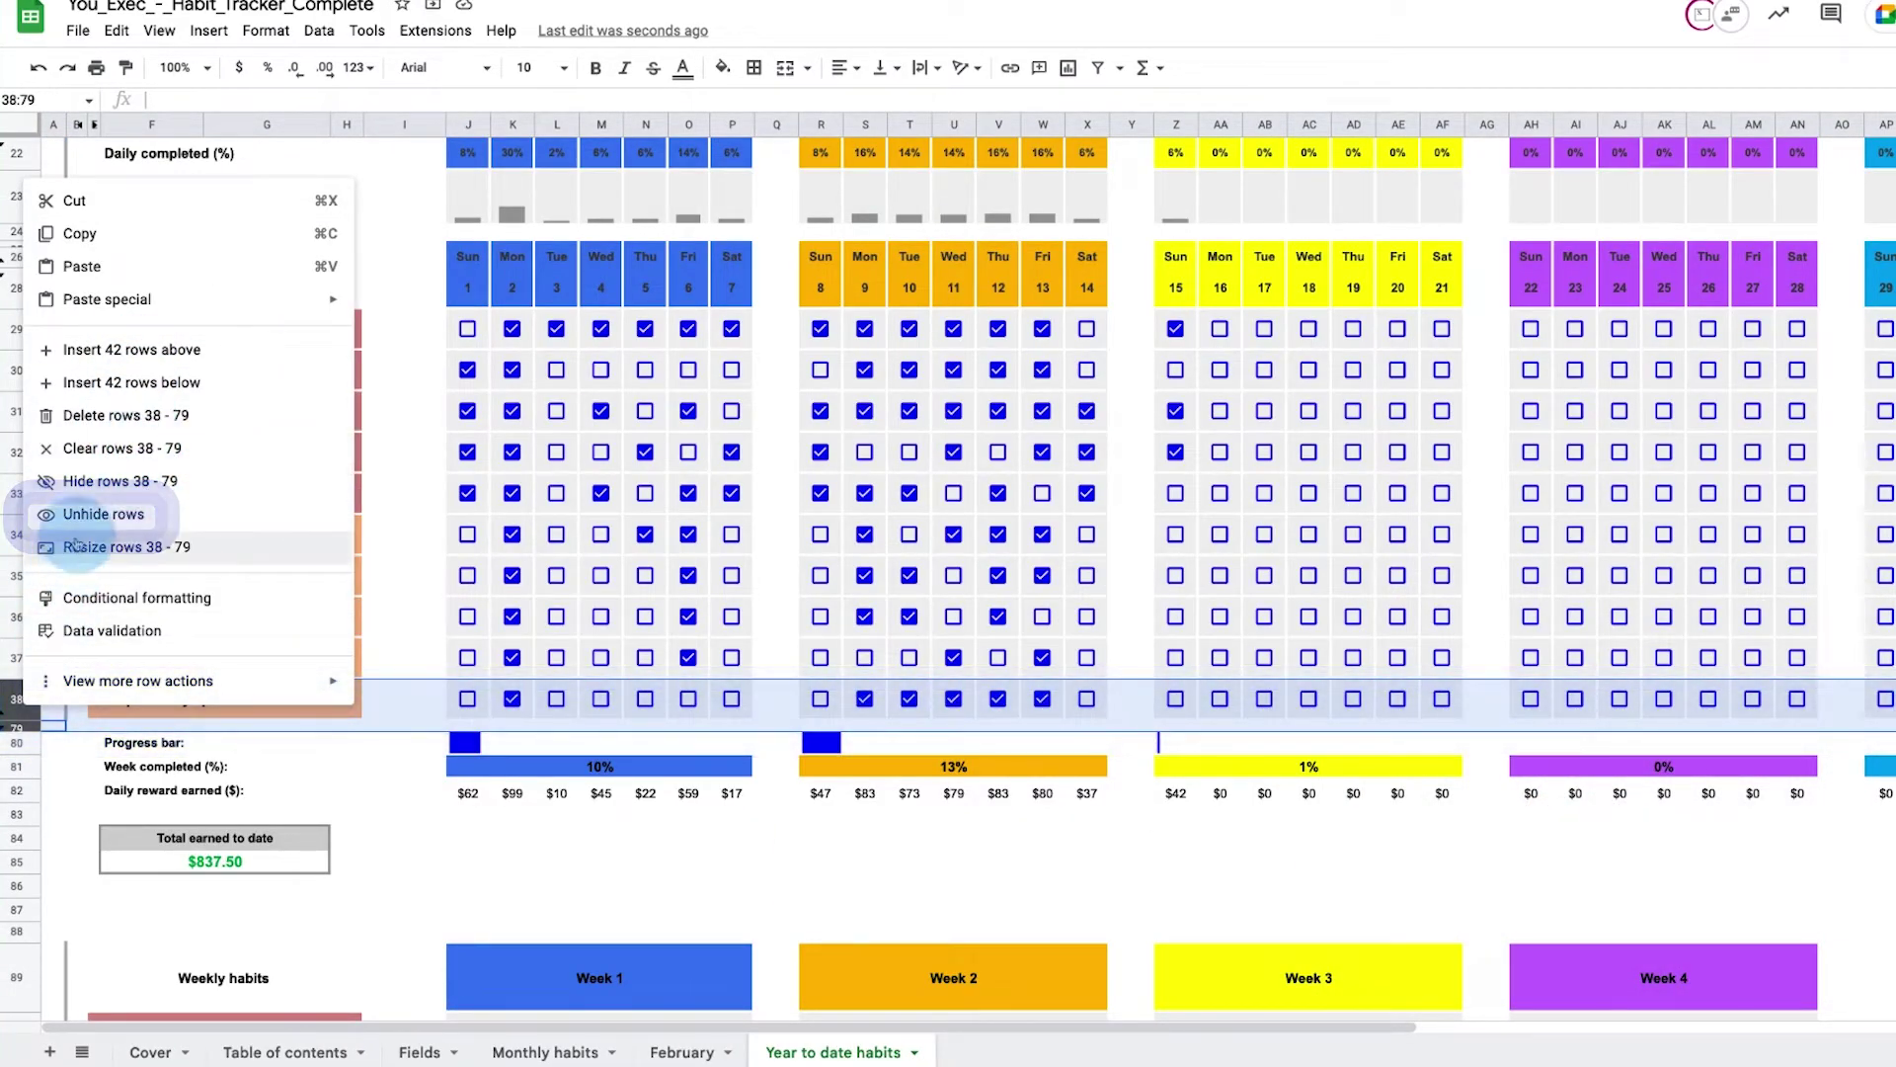
pyautogui.click(104, 517)
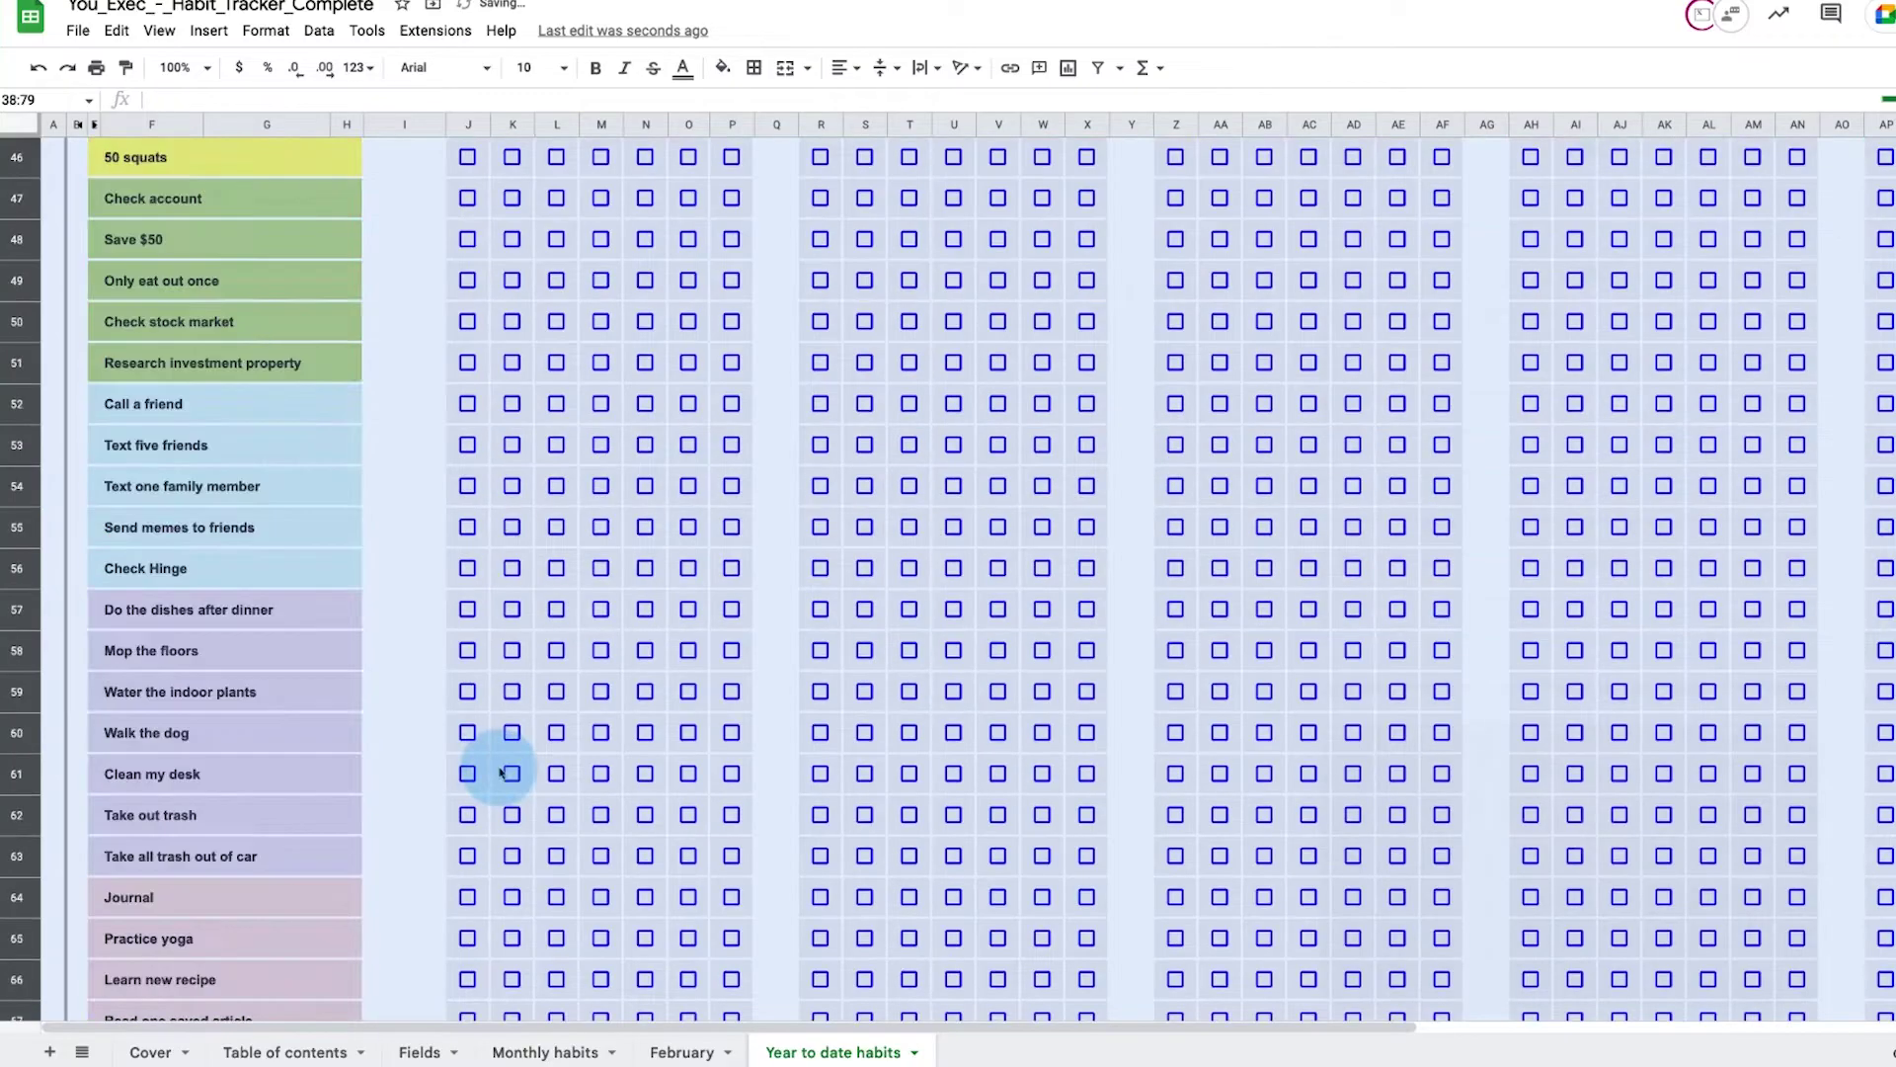
pyautogui.click(555, 513)
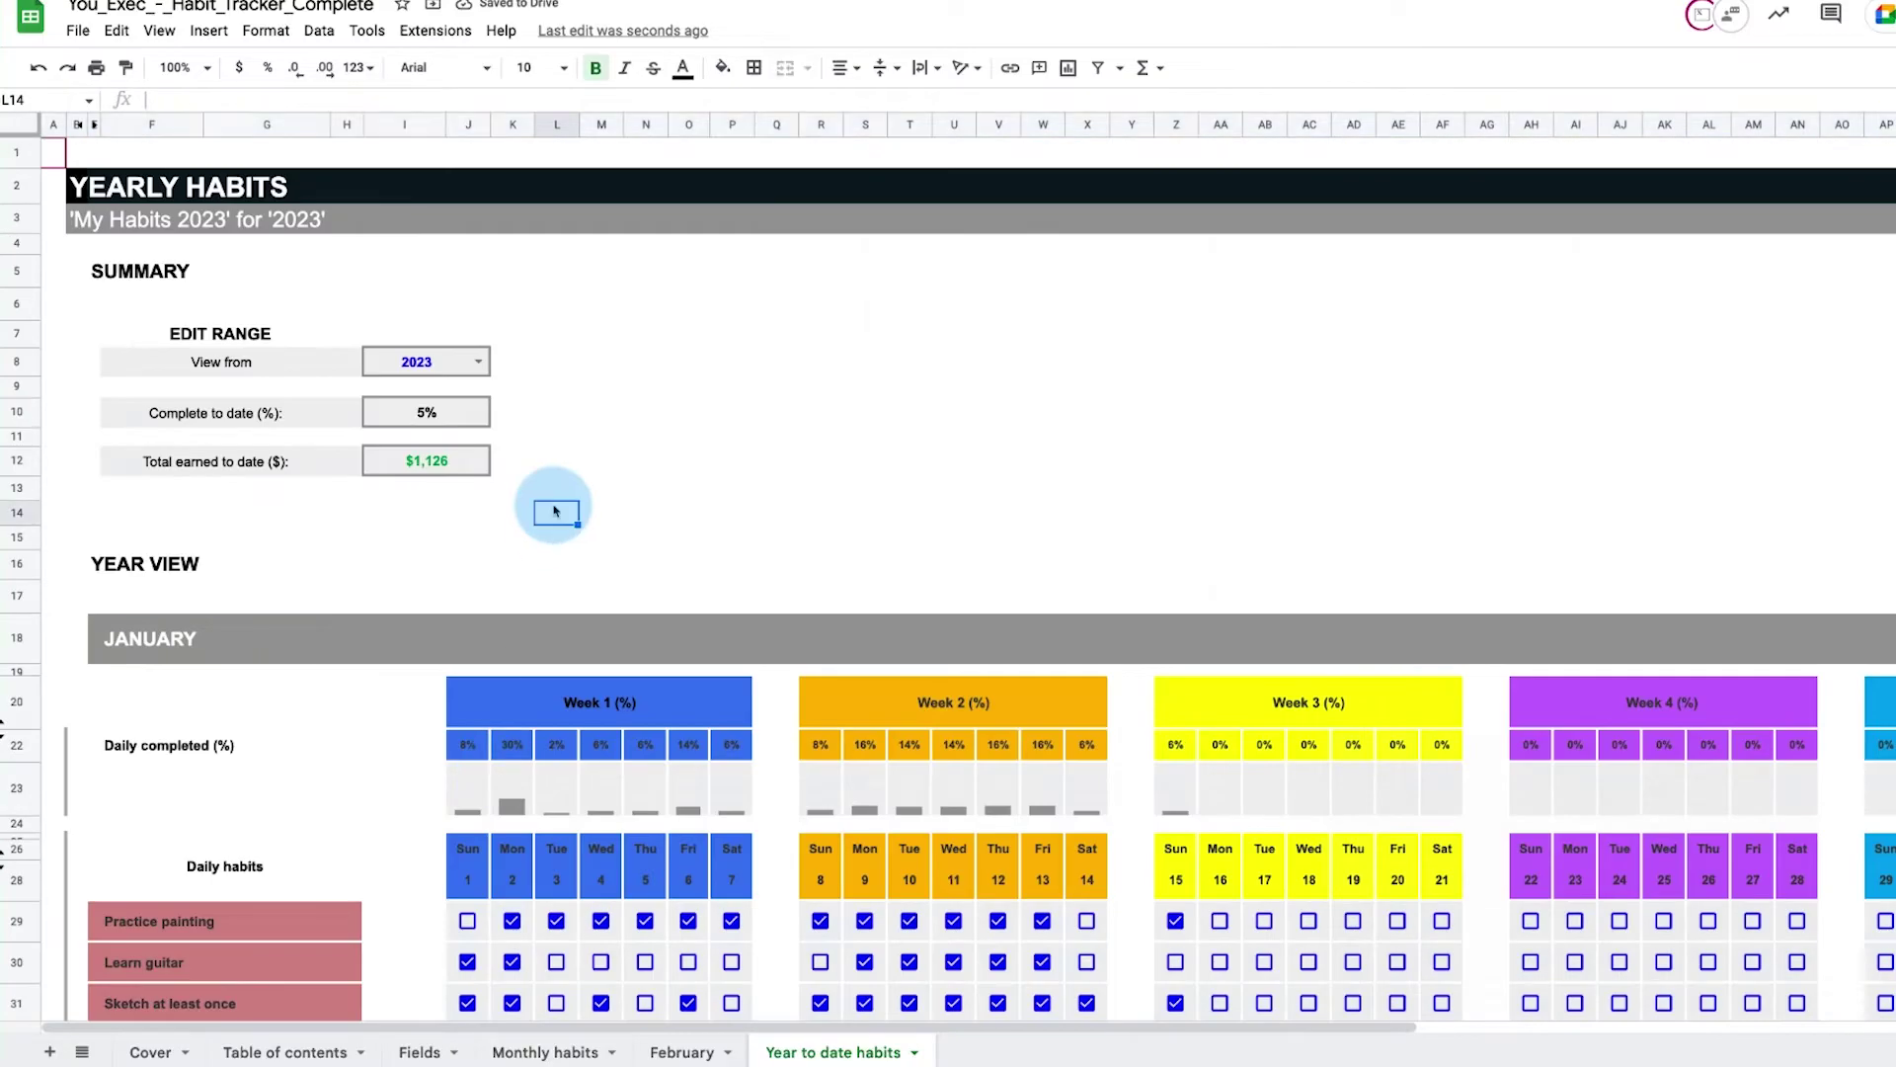
# Bring up the sheet options for the Year to date habits tab
pyautogui.rightClick(833, 1053)
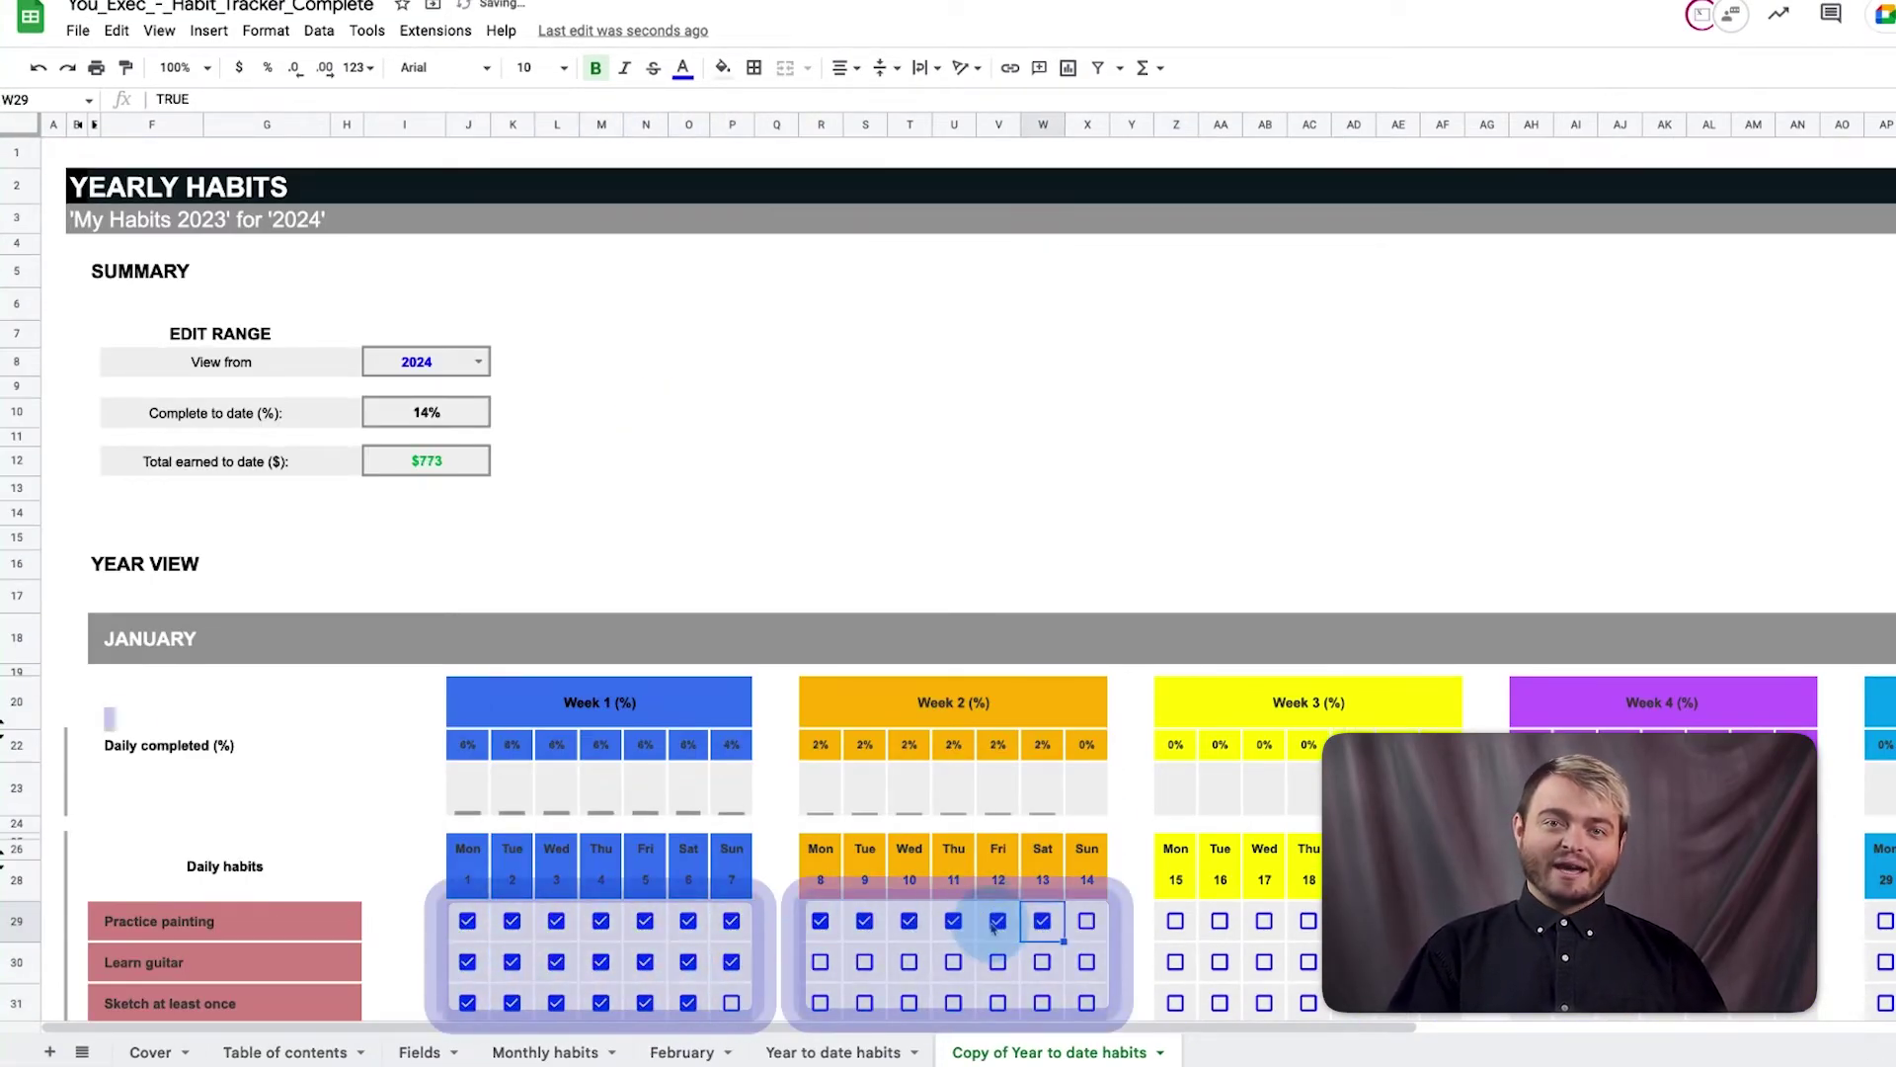
pyautogui.scroll(-5, 1136, 835)
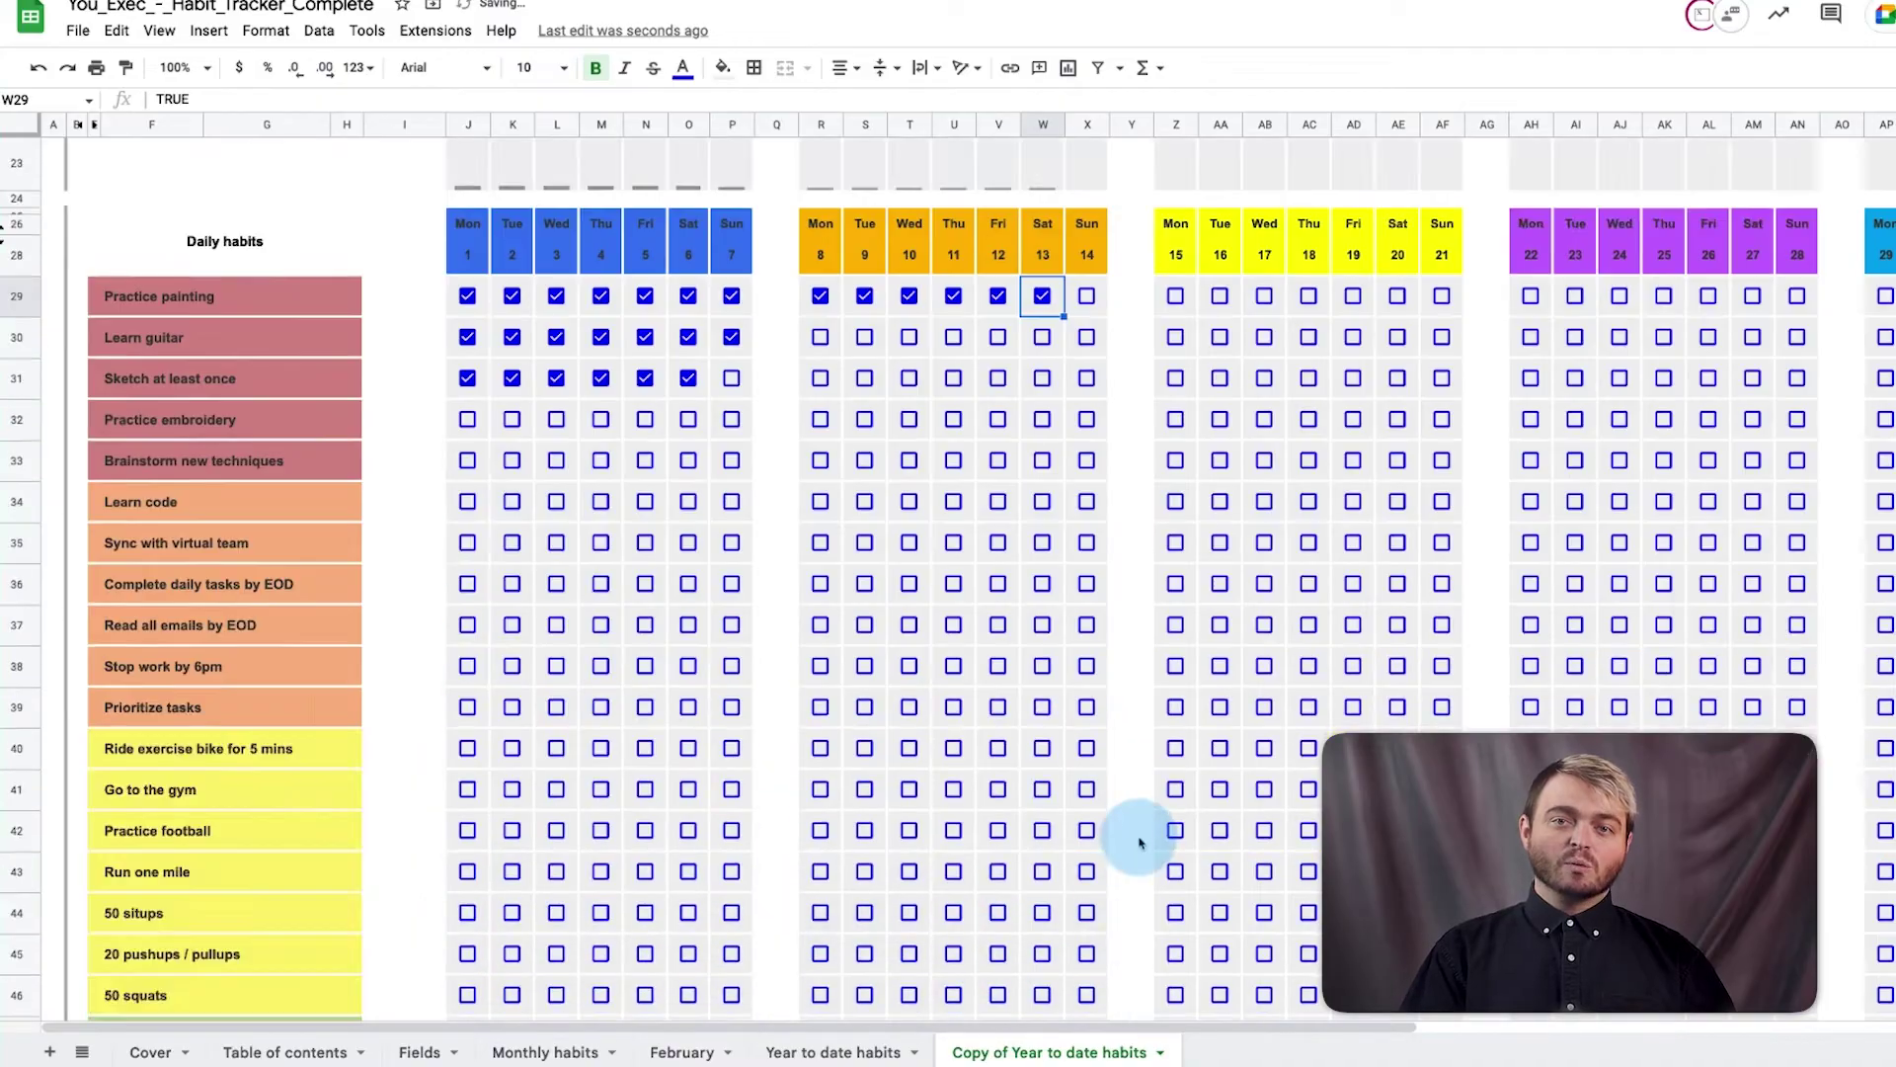
pyautogui.scroll(-20, 888, 919)
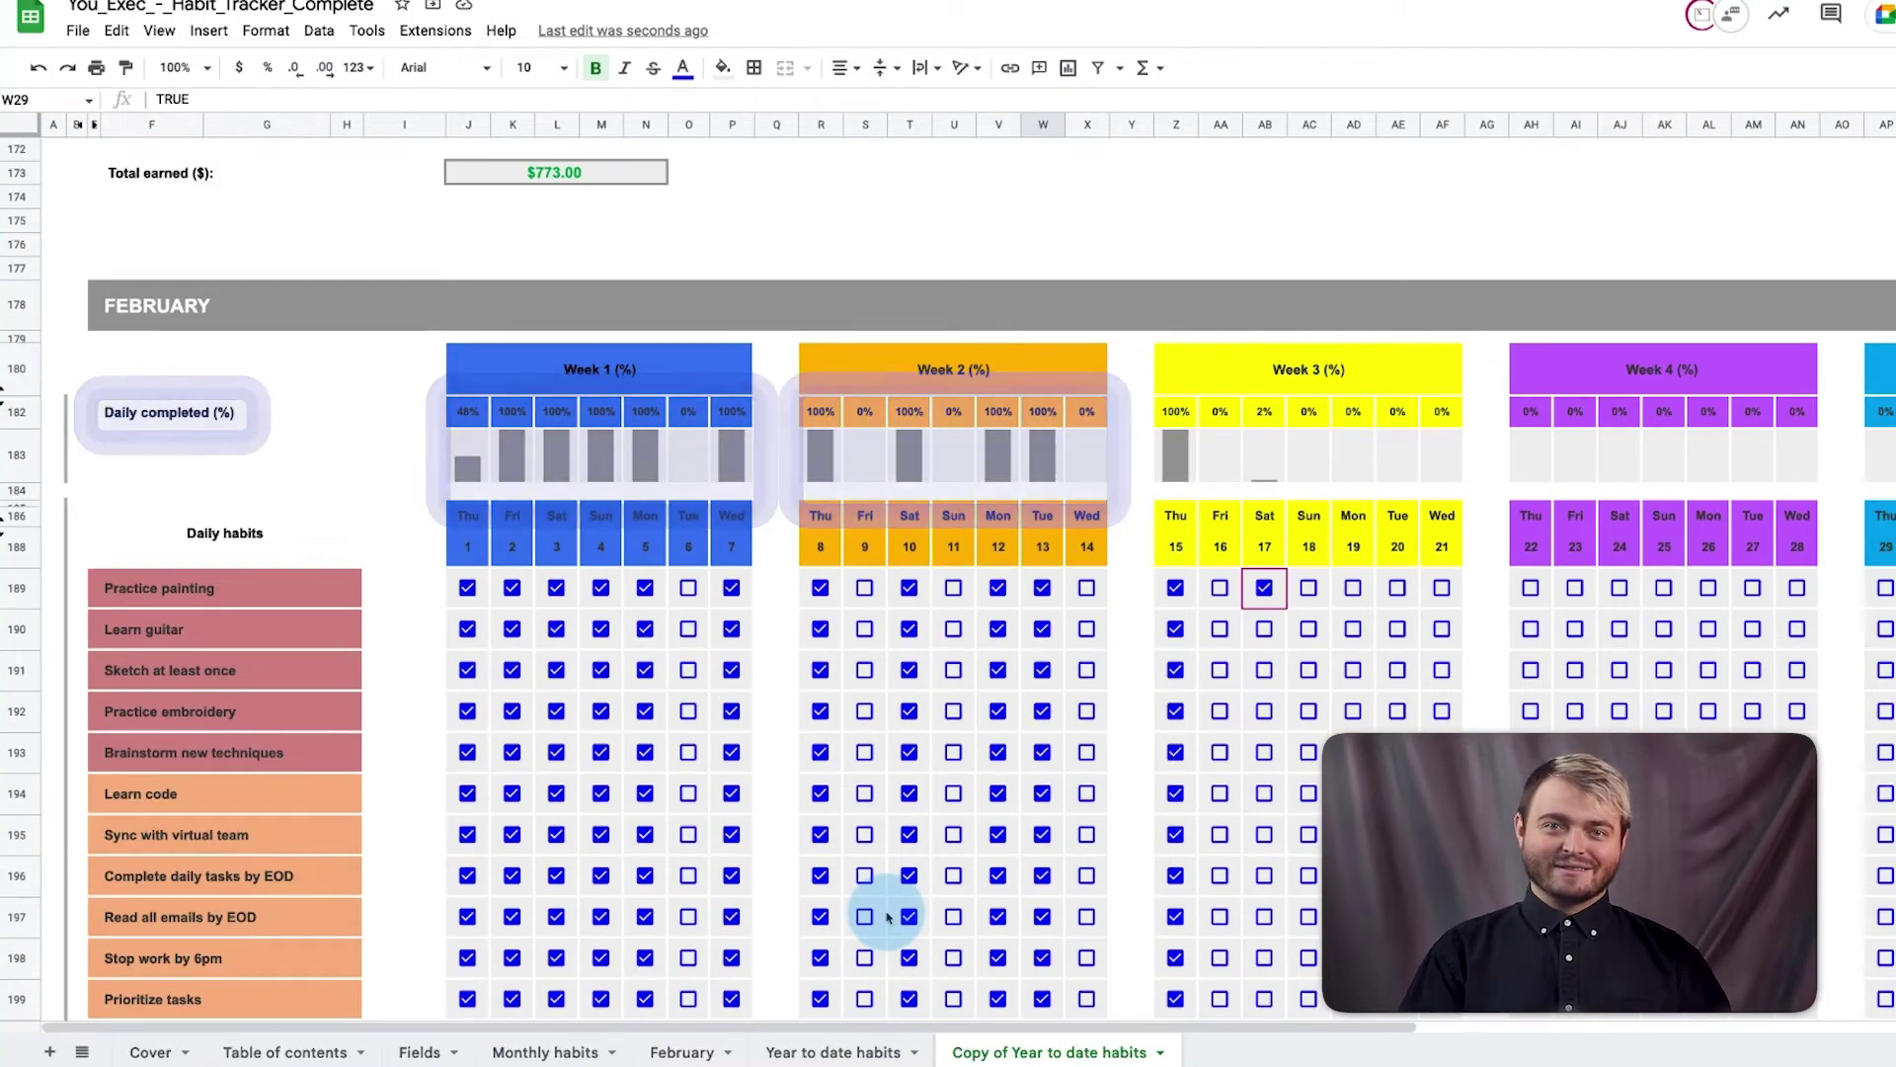
pyautogui.scroll(10, 887, 918)
pyautogui.scroll(15, 879, 880)
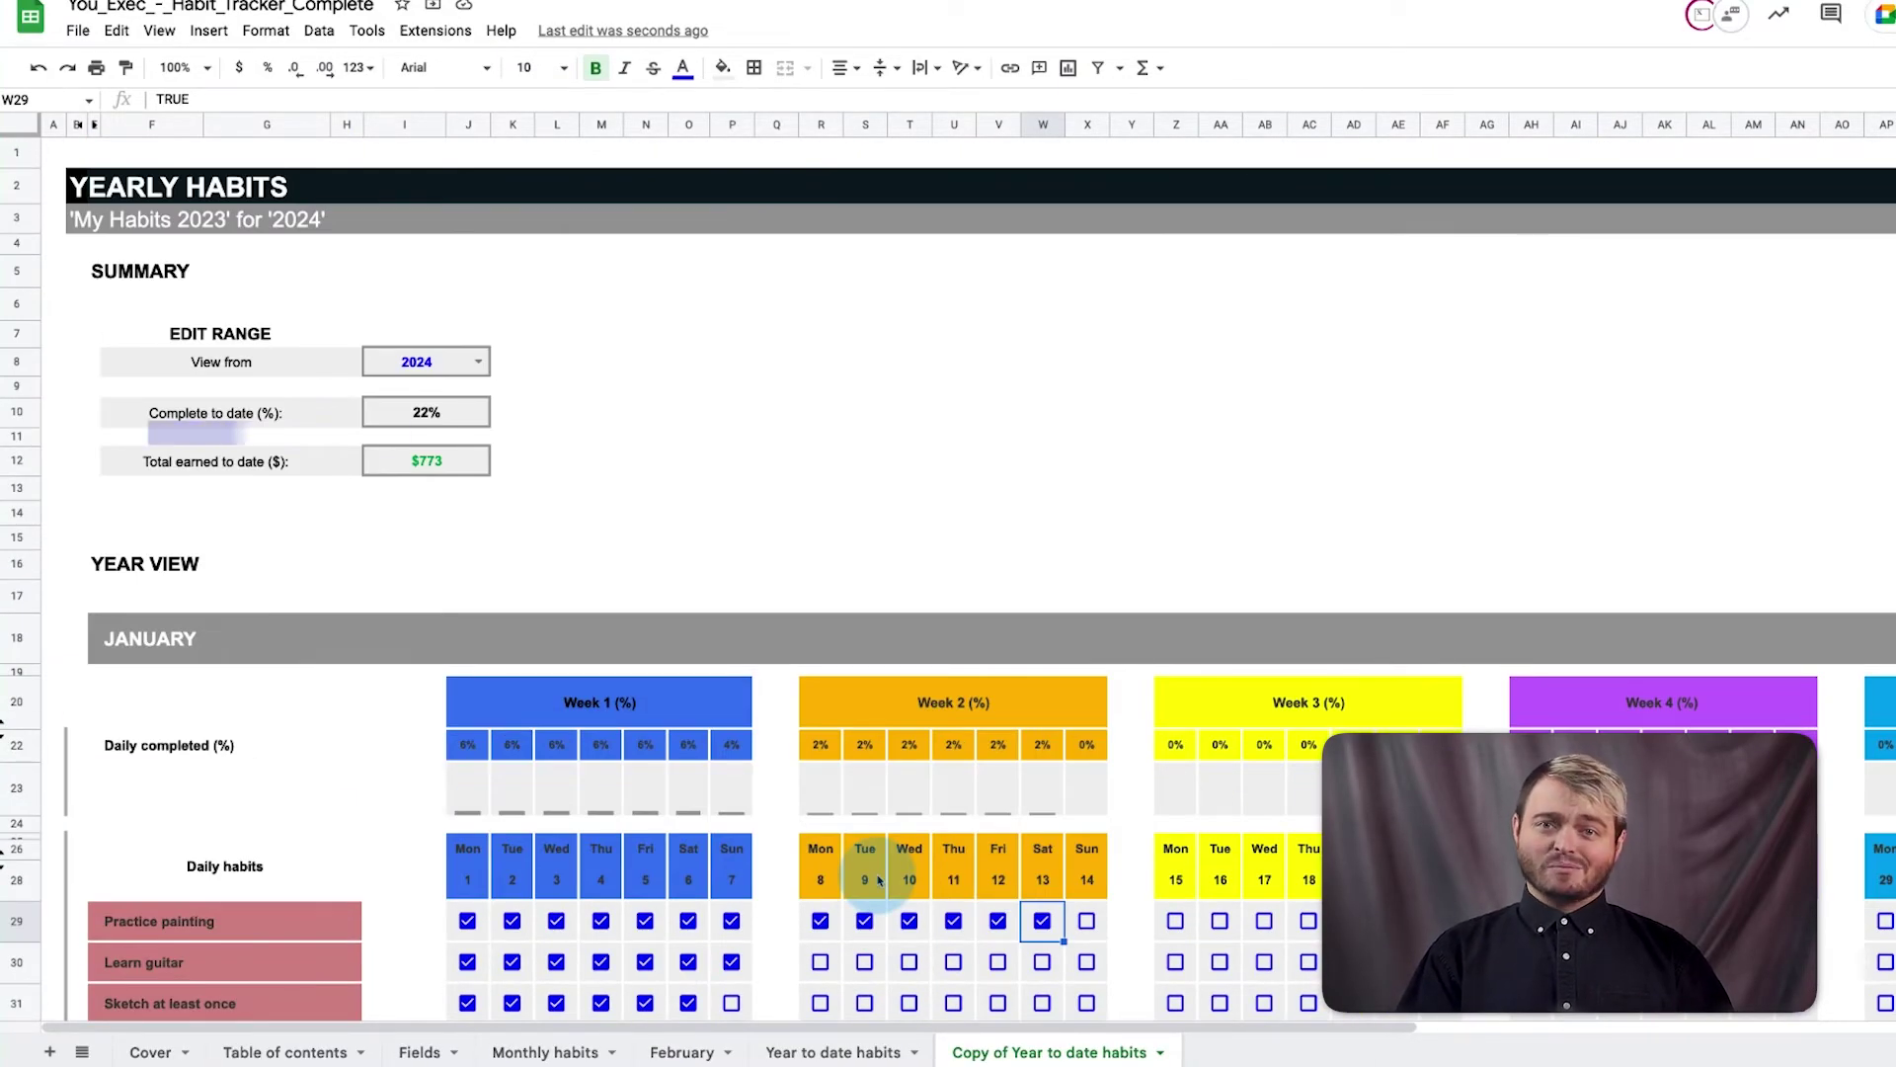